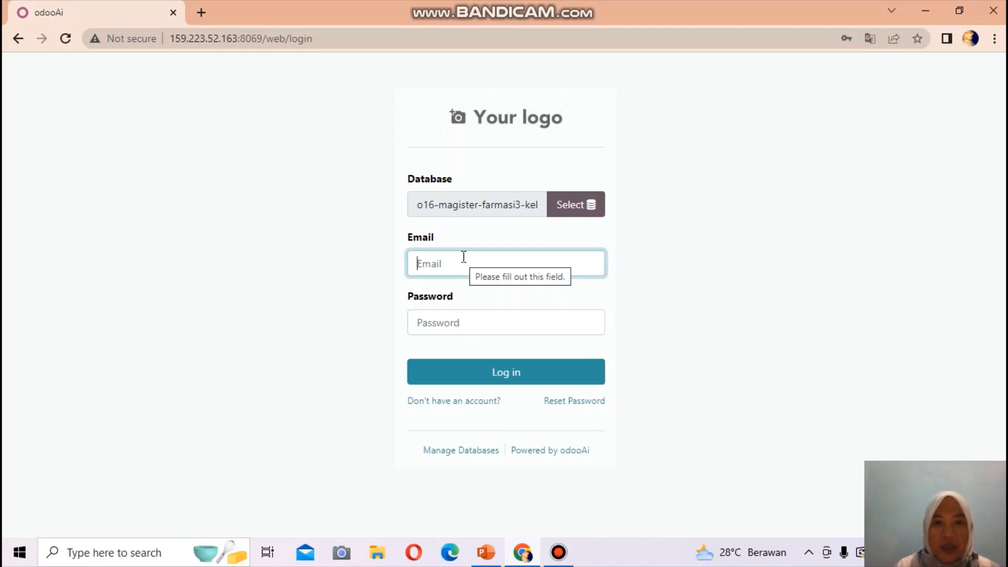
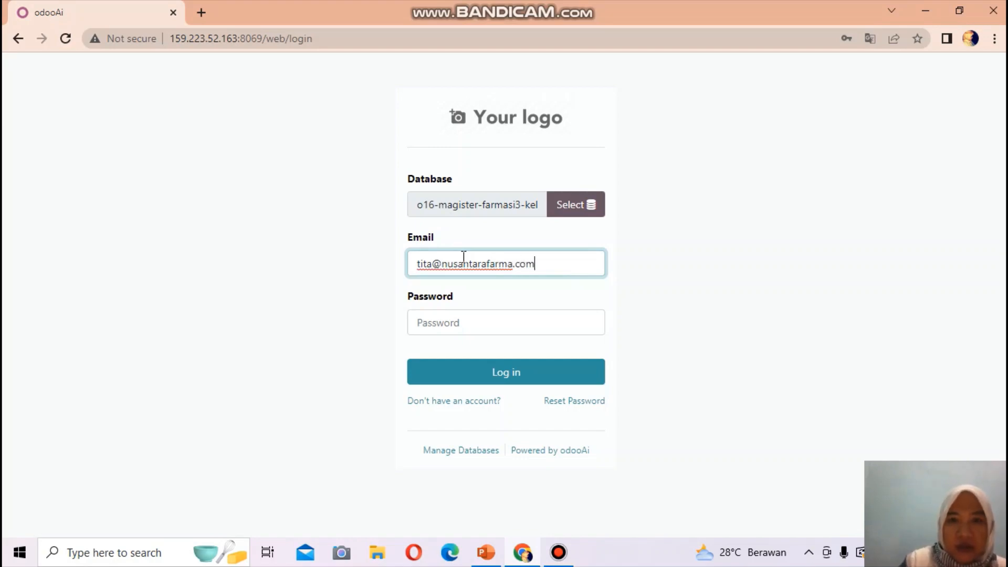
Log in to the pharmacy database with the purchasing user's e-mail address and password
click(440, 315)
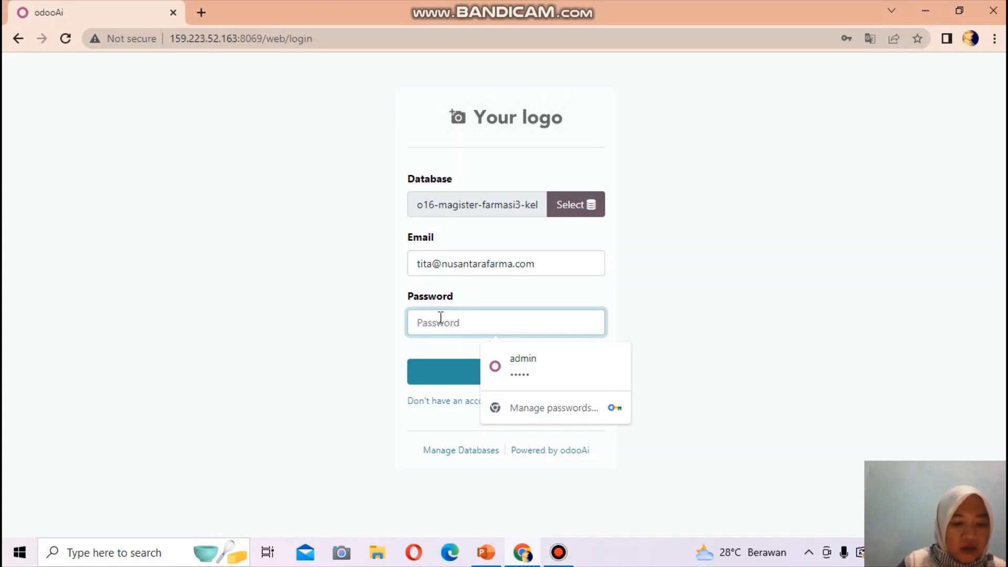
text(•••••)
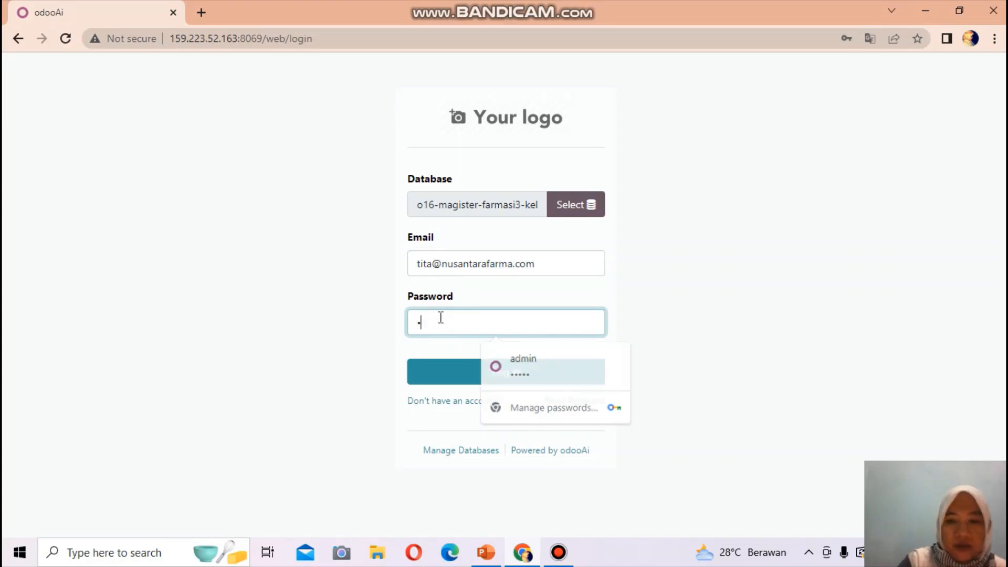
text(•••••)
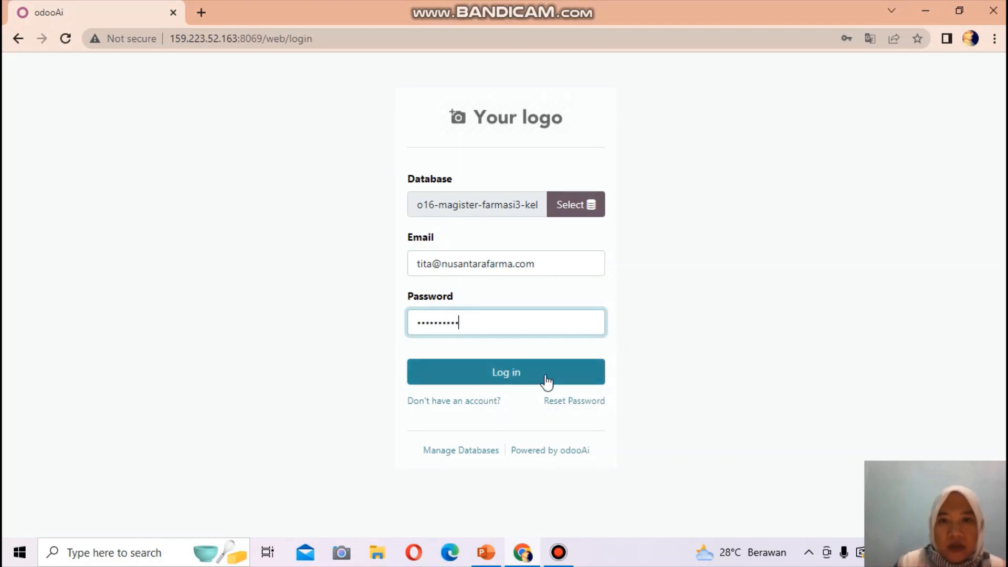
click(514, 375)
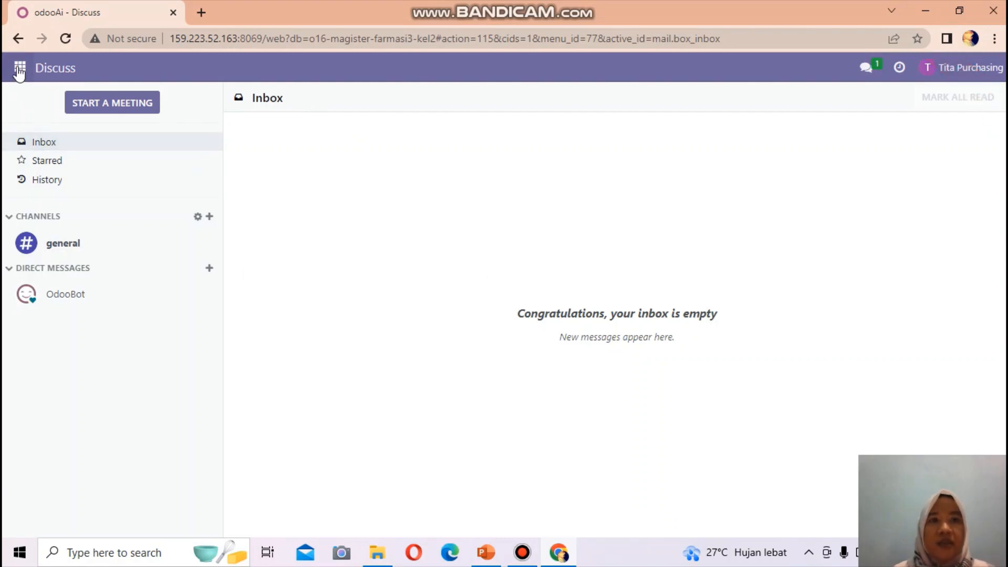
Switch from Discuss to the Purchase app via the app grid
click(19, 68)
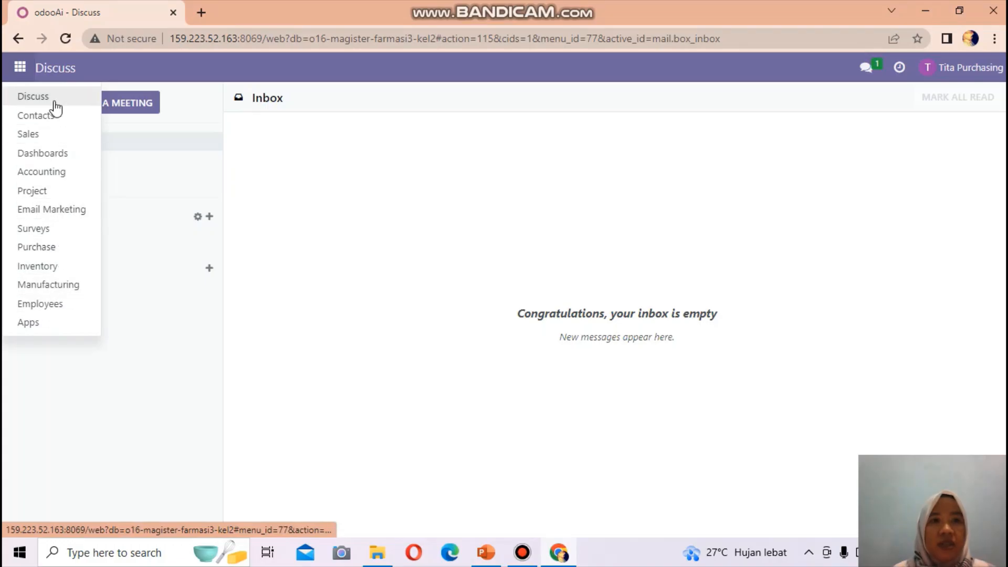
click(31, 251)
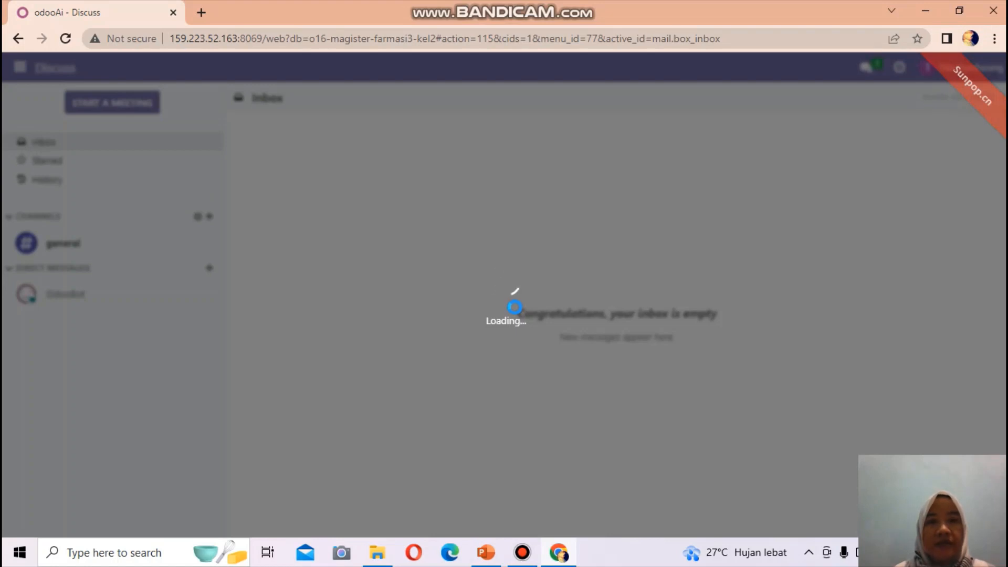
Once Purchase loads, open its Orders menu
mouse_move(603, 5)
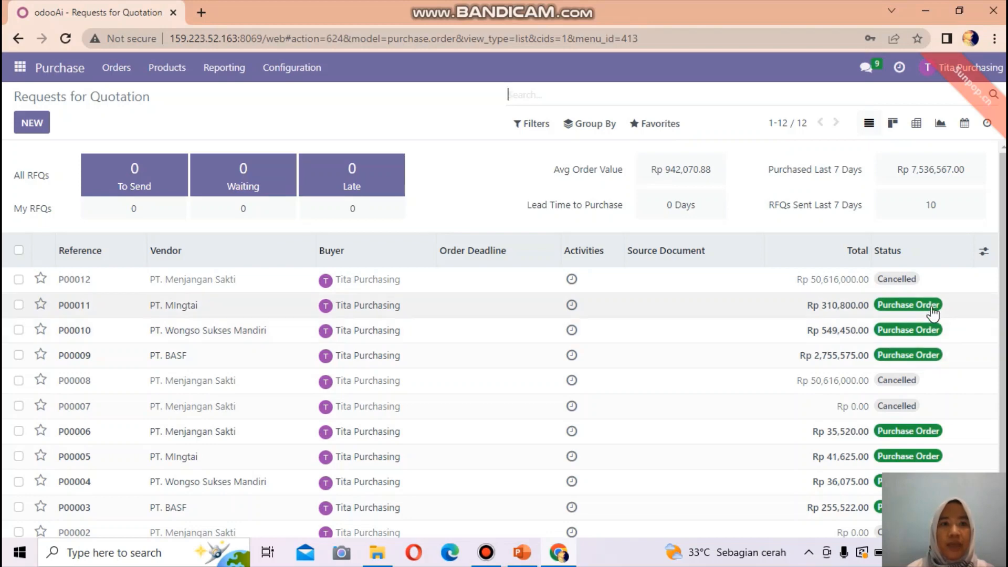
click(118, 69)
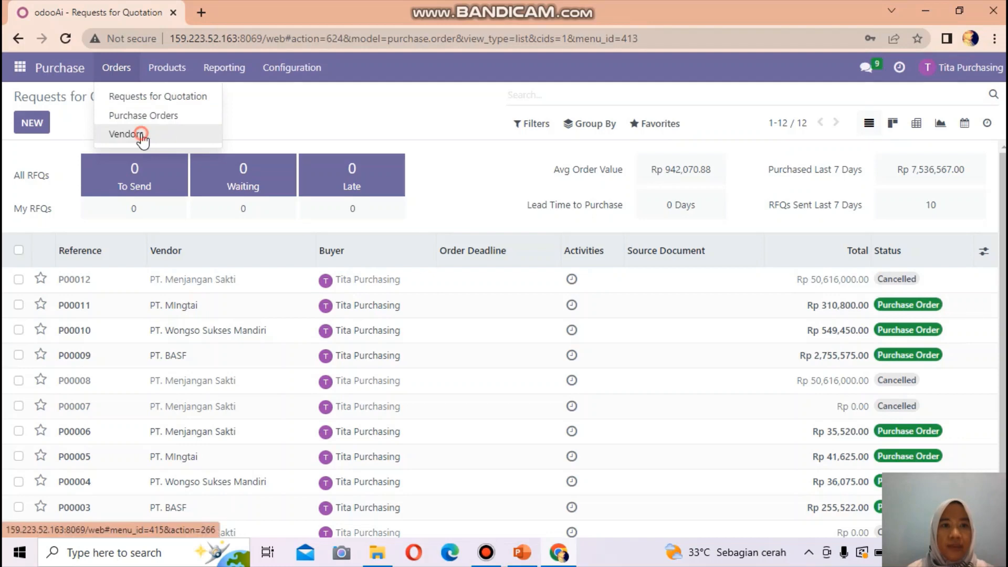
Choose Vendors from the Orders menu
click(142, 137)
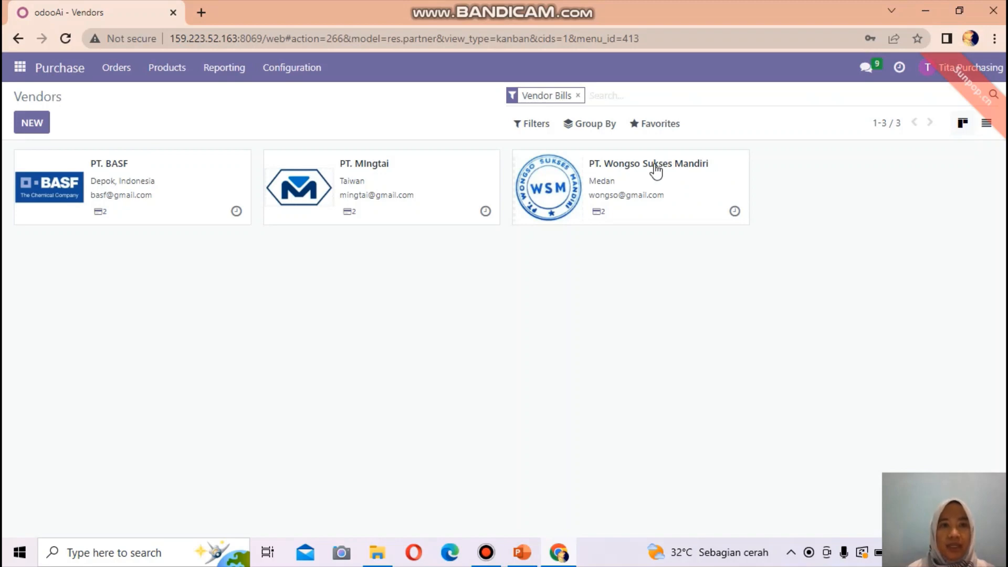
Create vendor PT. Menjangan Sakti with its street address, city and state Jakarta (ID)
click(27, 125)
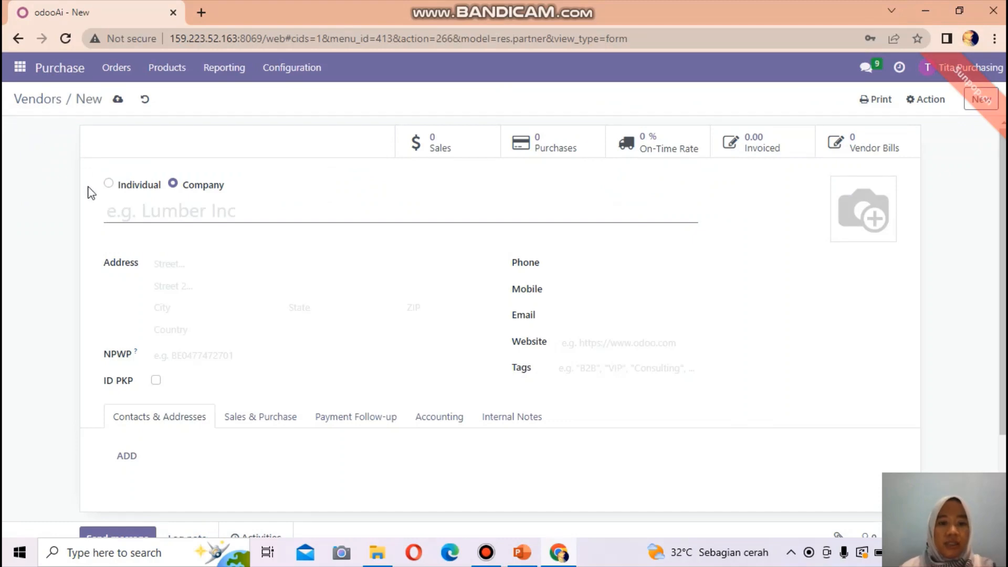
text(PT. Me)
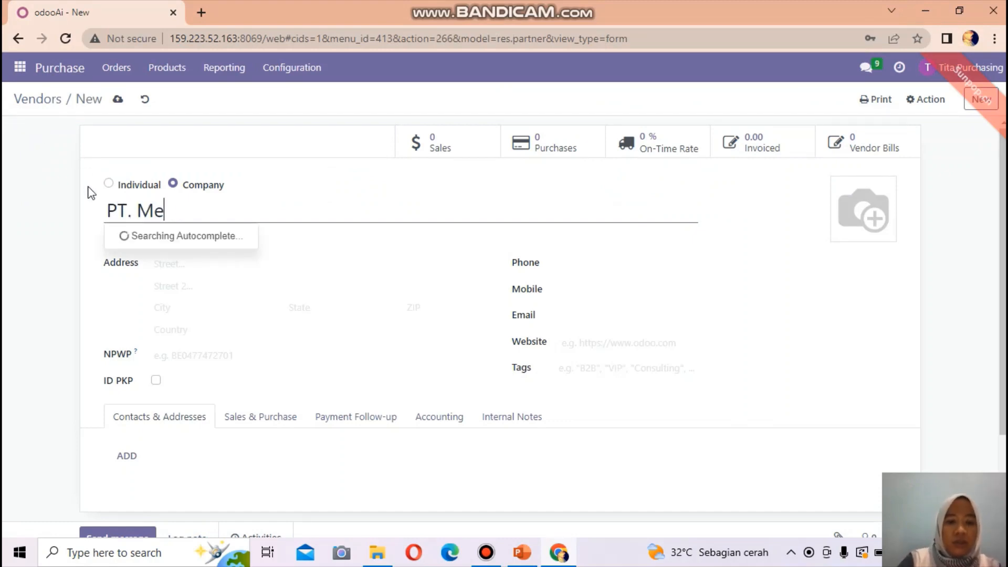
text(njangan S)
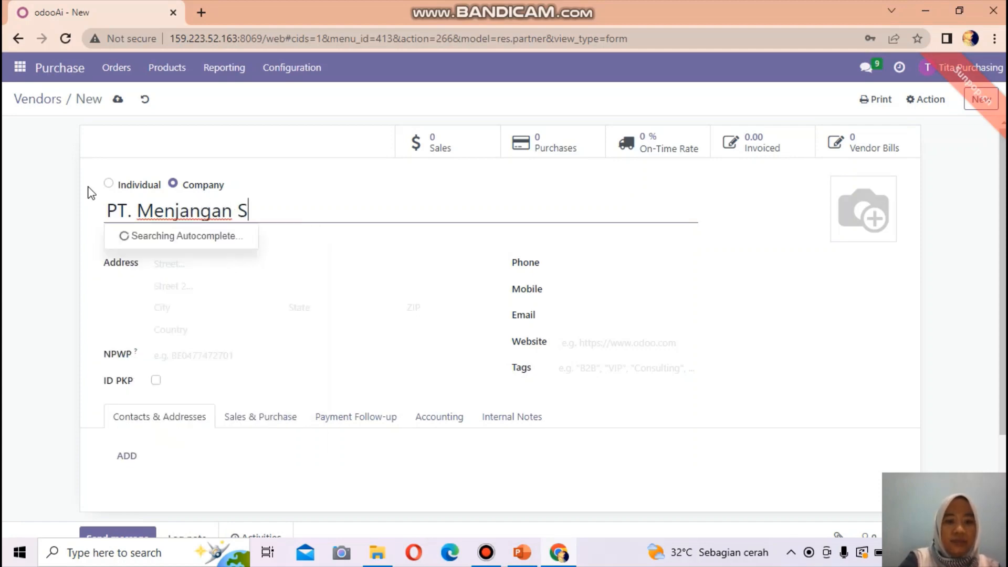
text(akti)
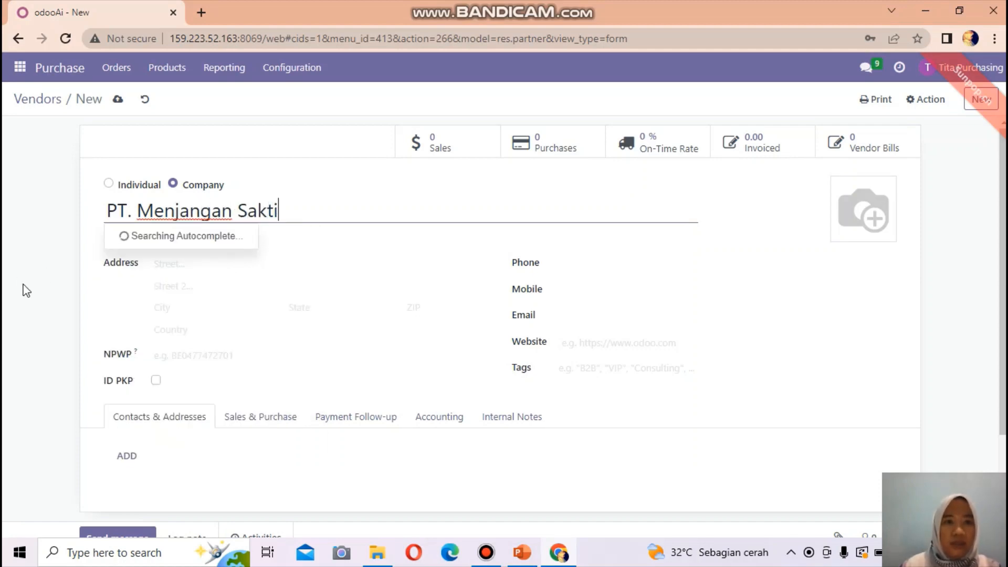
click(173, 260)
click(172, 261)
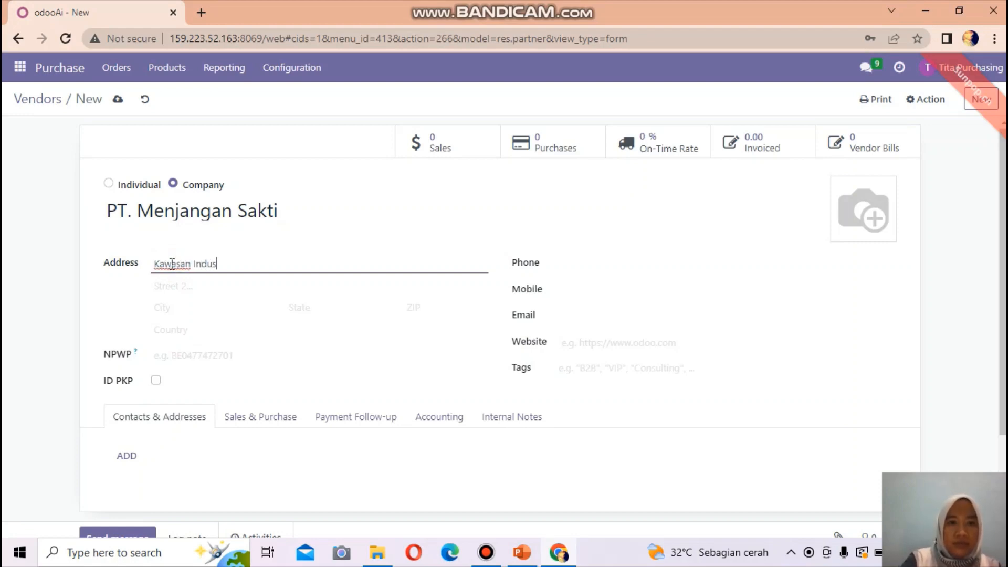
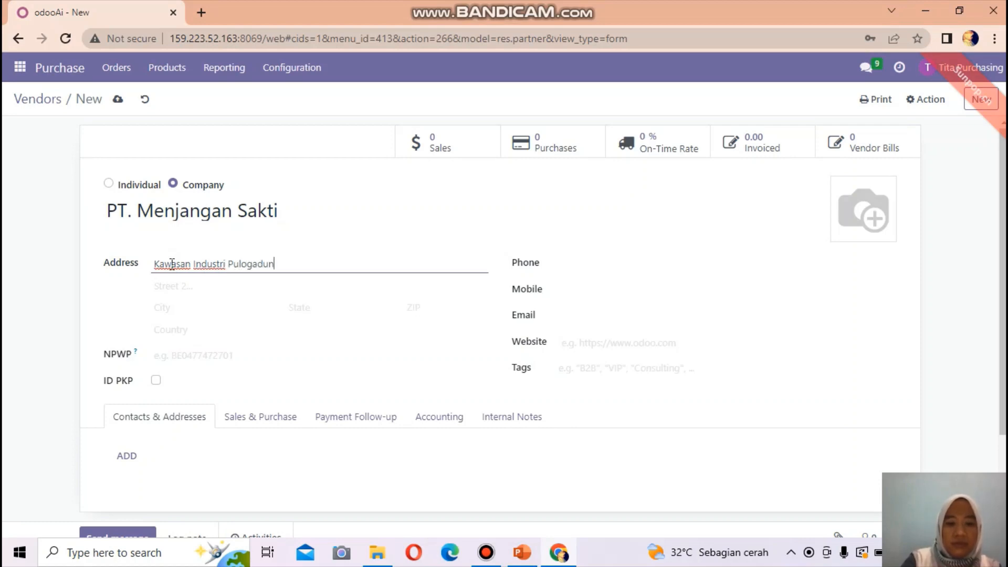
click(168, 308)
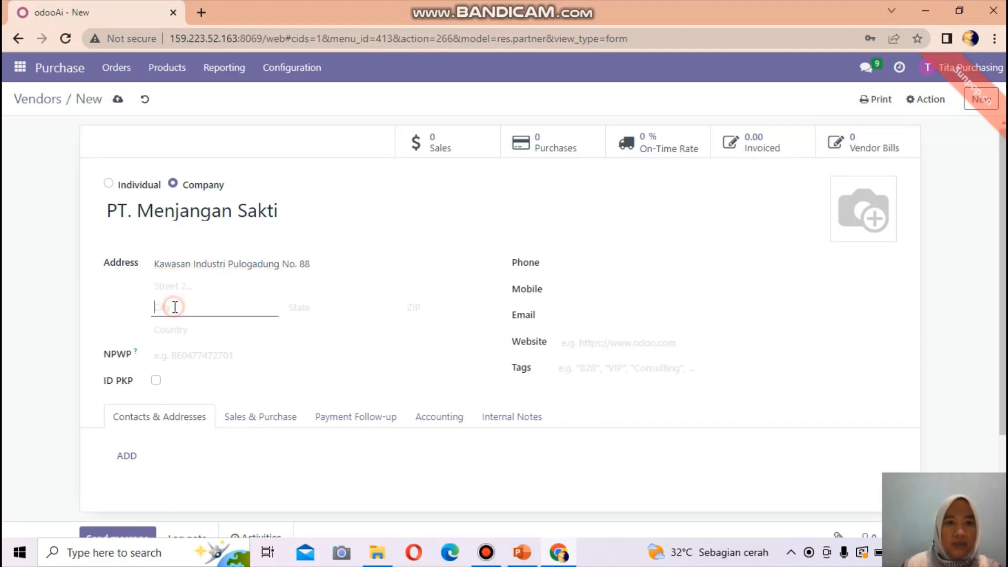
text(Jakarta)
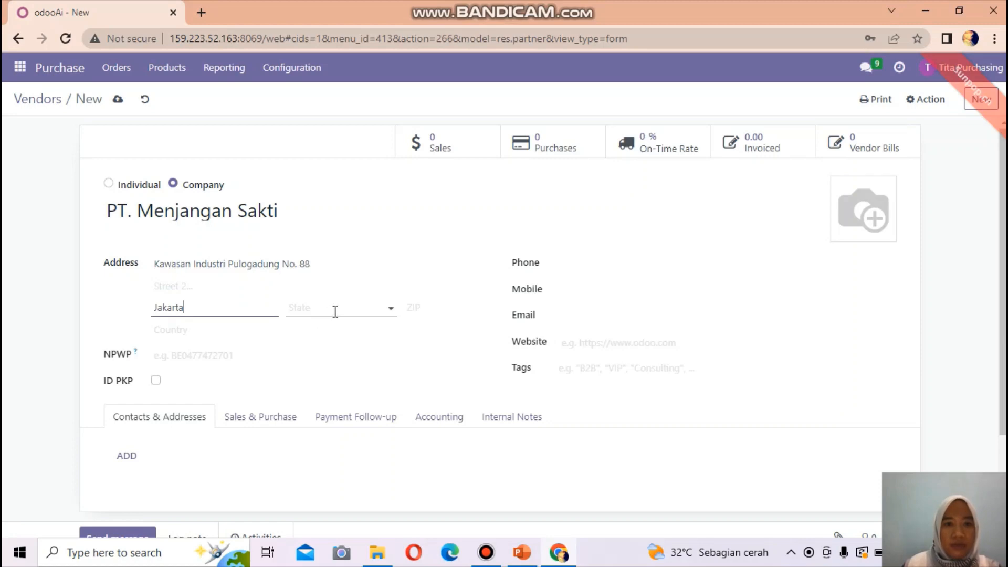
click(335, 310)
text(Ja)
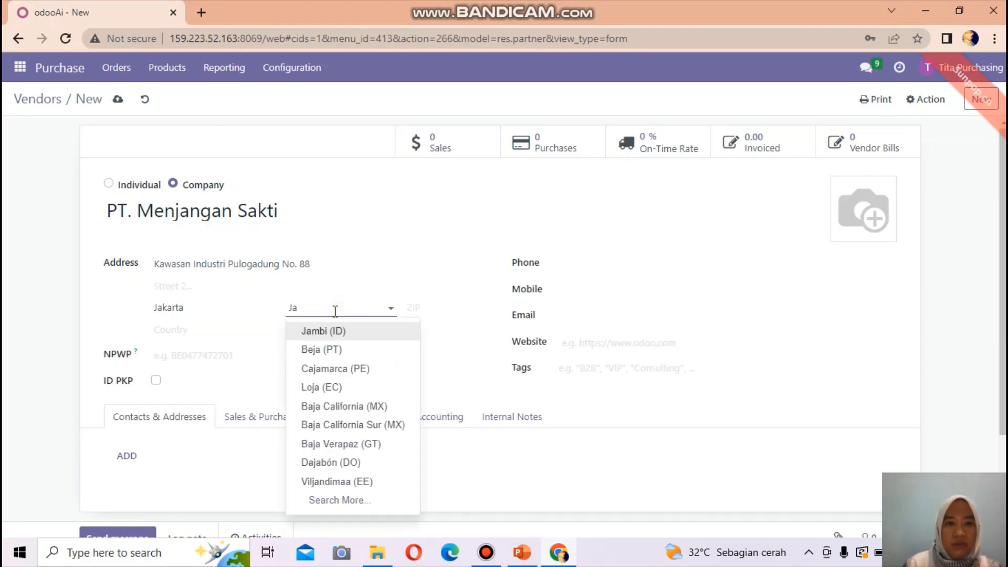
text(karta (ID)
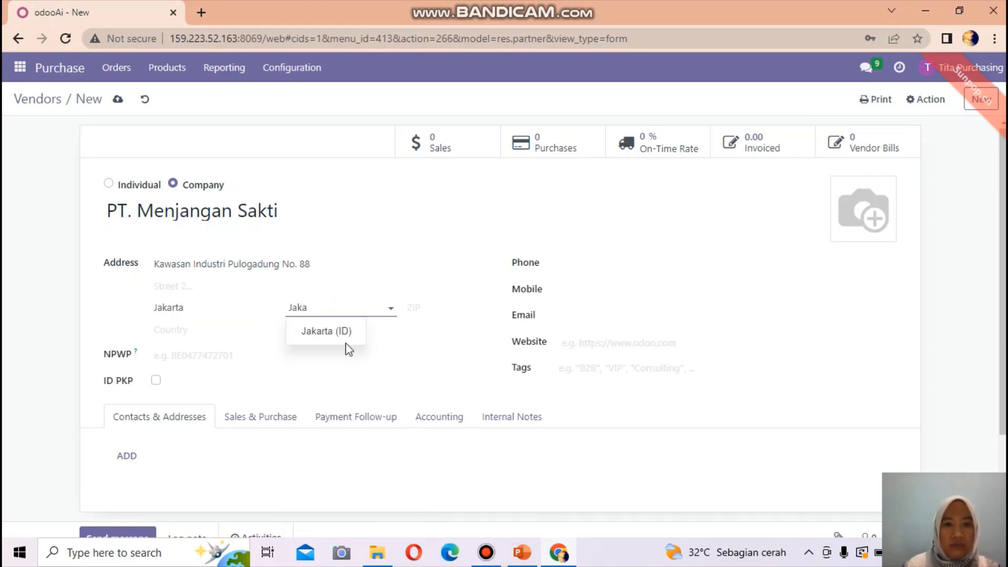
click(336, 328)
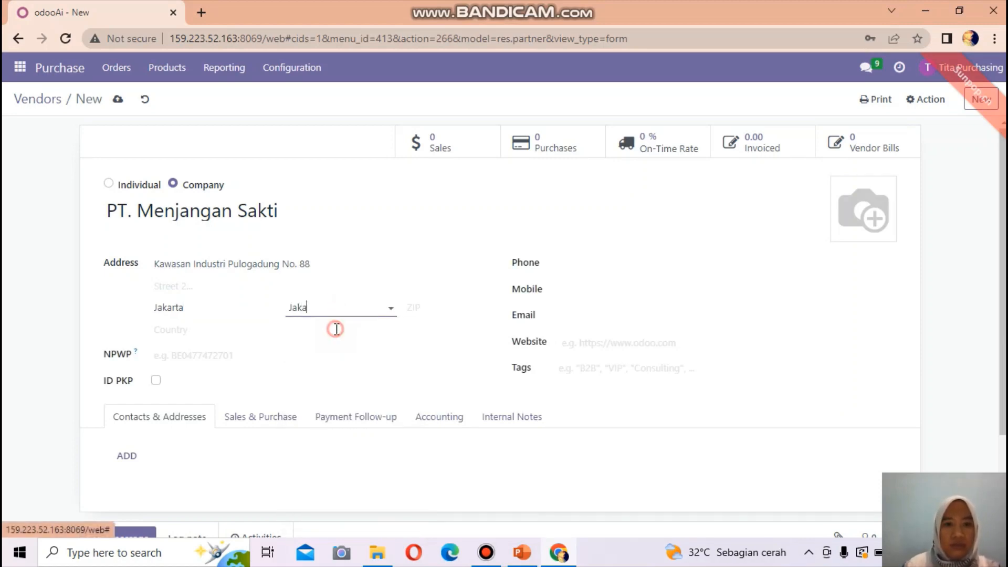
Enter the vendor's phone number, copy it into Mobile, and add the vendor's e-mail
click(575, 260)
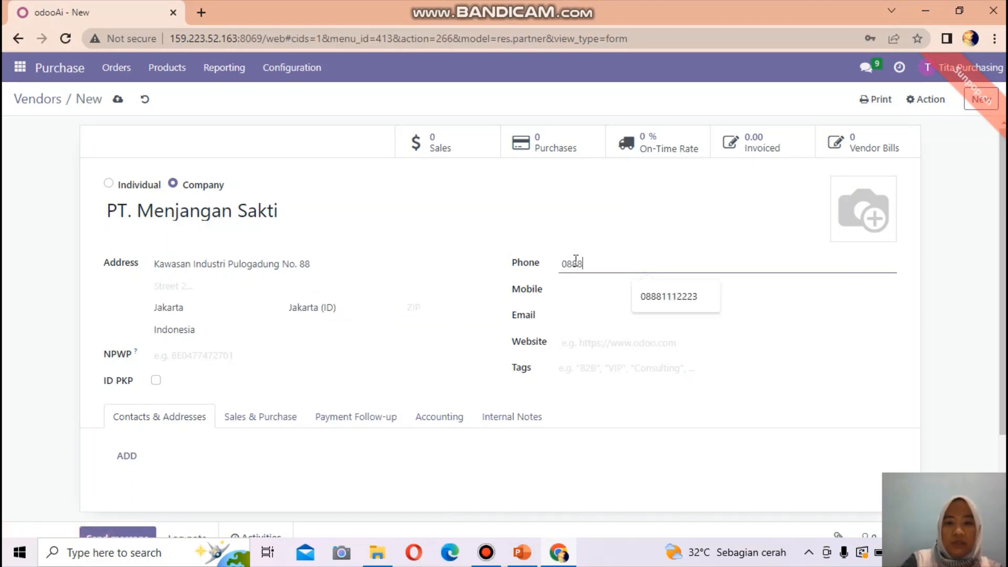
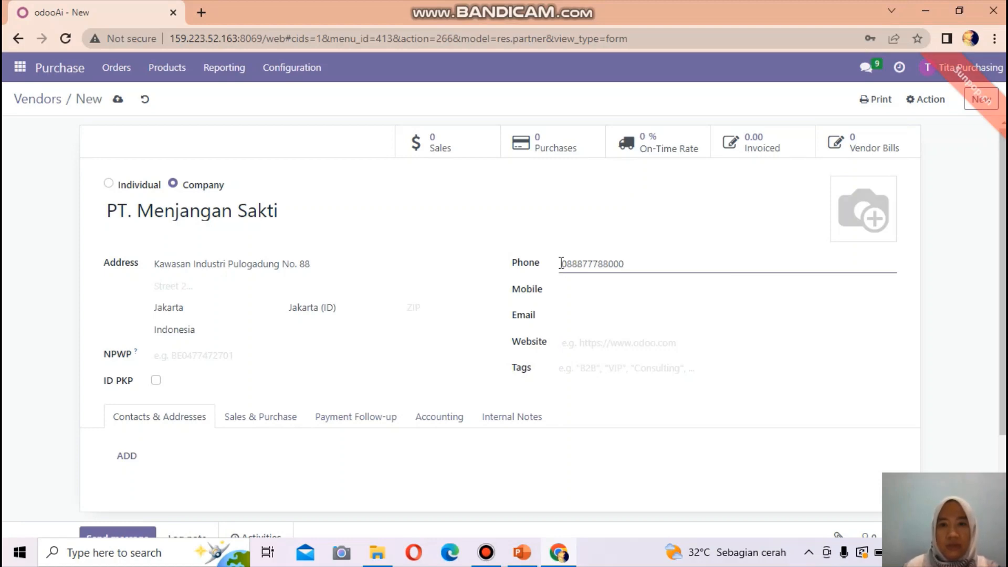
drag(559, 262, 649, 259)
right_click(582, 269)
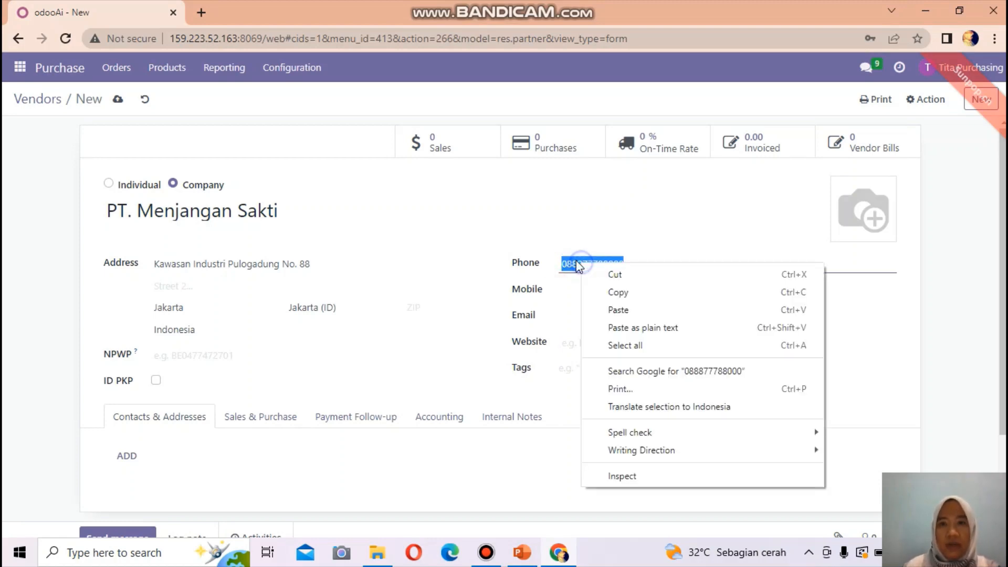
click(623, 291)
click(565, 290)
right_click(566, 291)
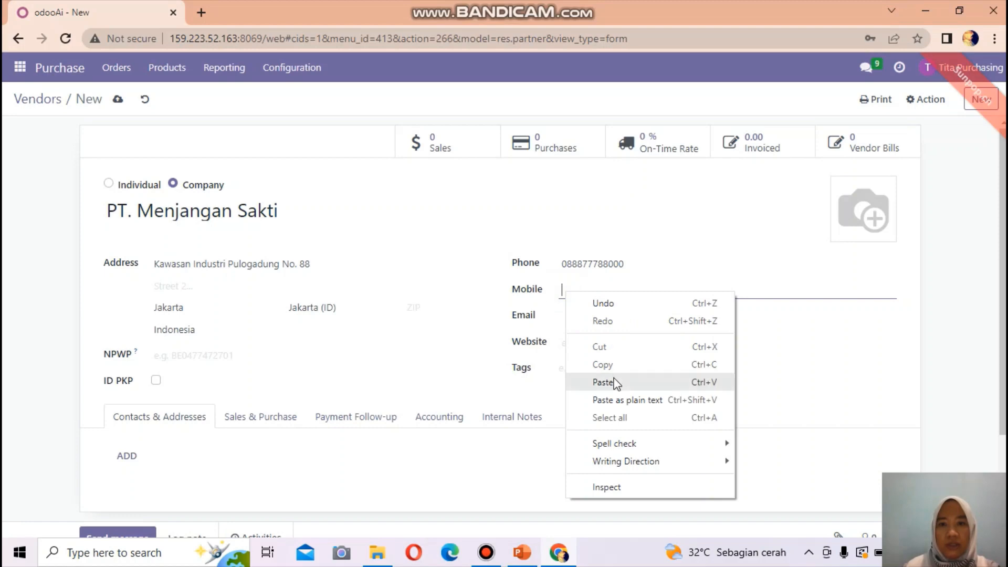
click(581, 381)
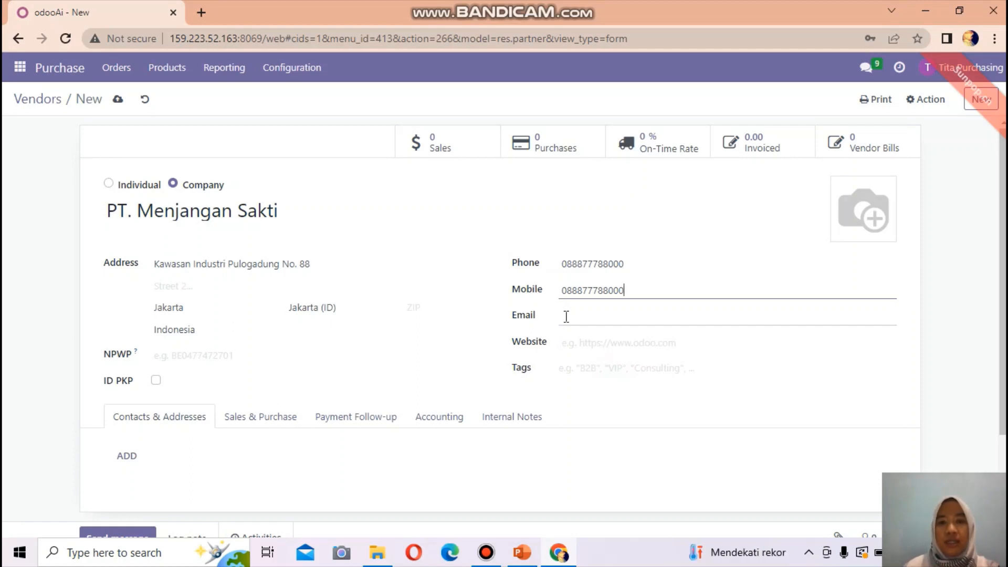
click(566, 317)
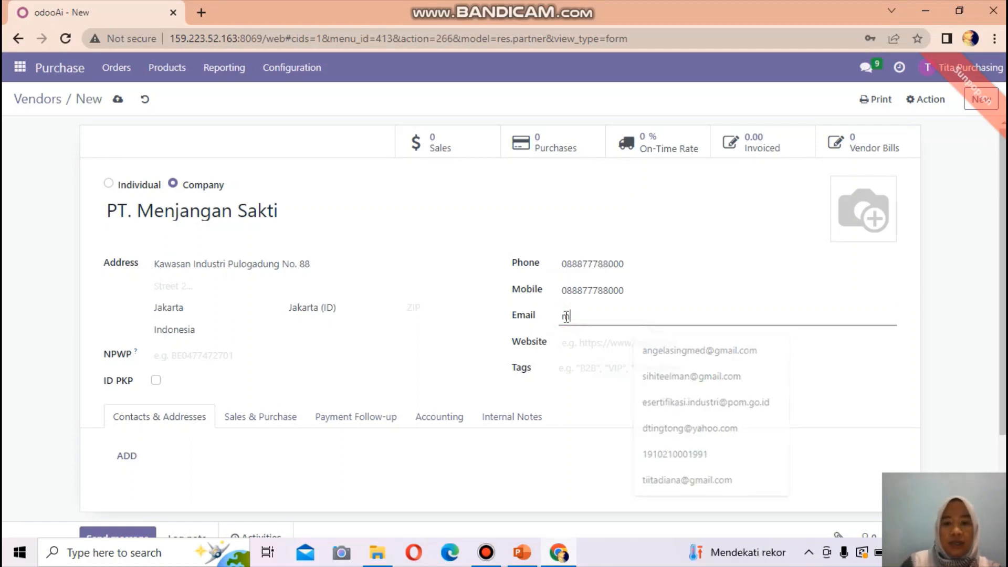
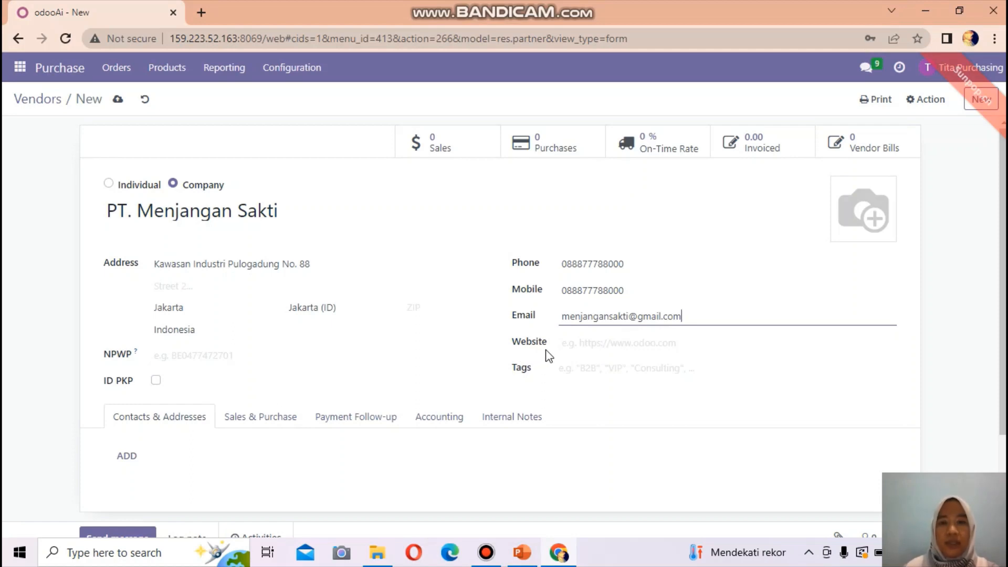
mouse_move(859, 241)
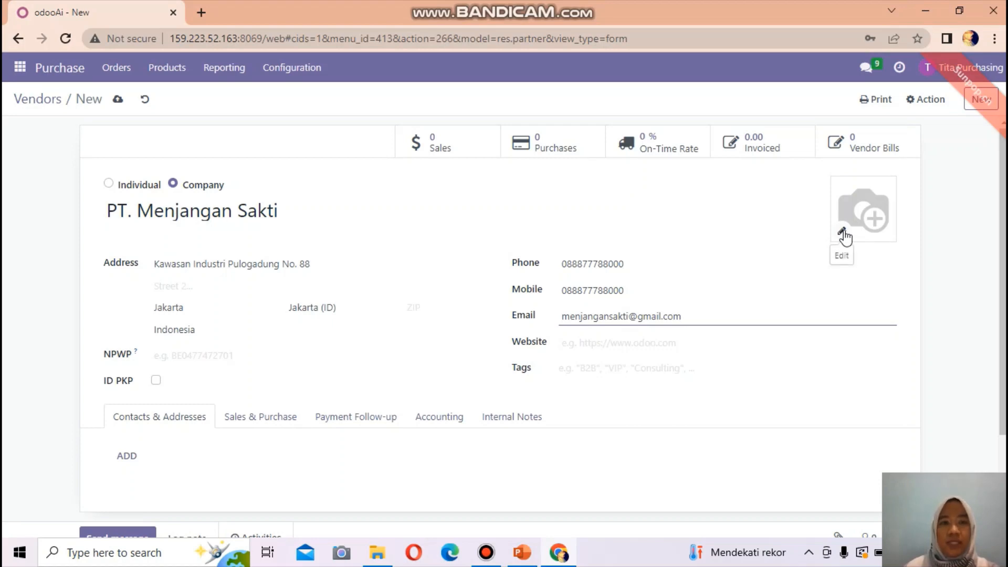
Upload the Menjangan Sakti logo as the vendor image and save the record
click(843, 231)
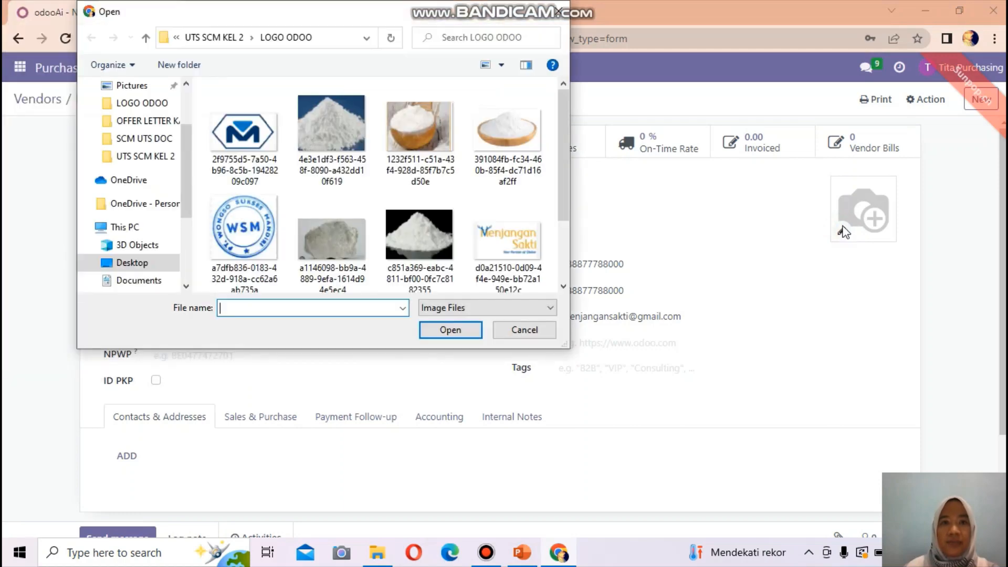
click(496, 246)
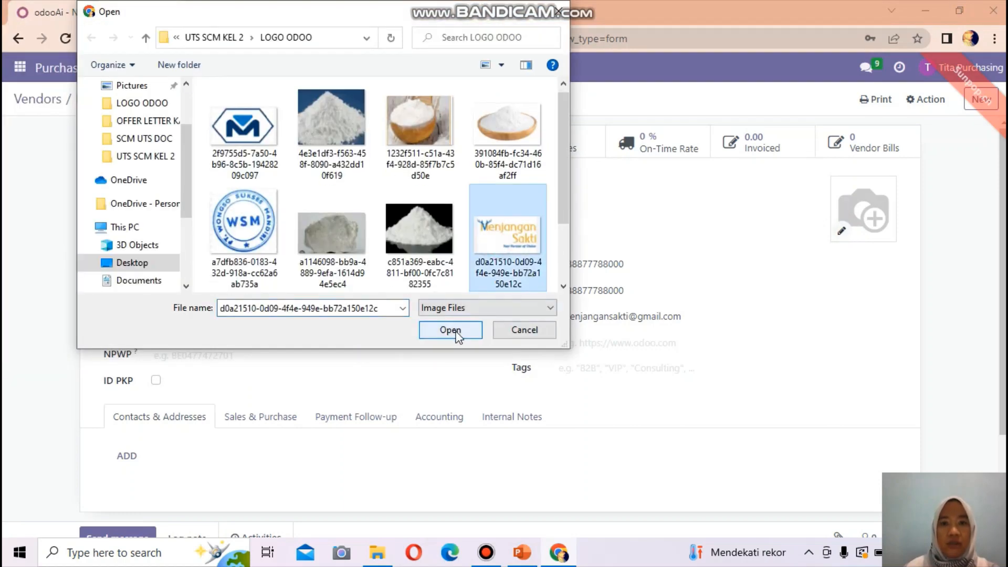
click(450, 330)
mouse_move(852, 206)
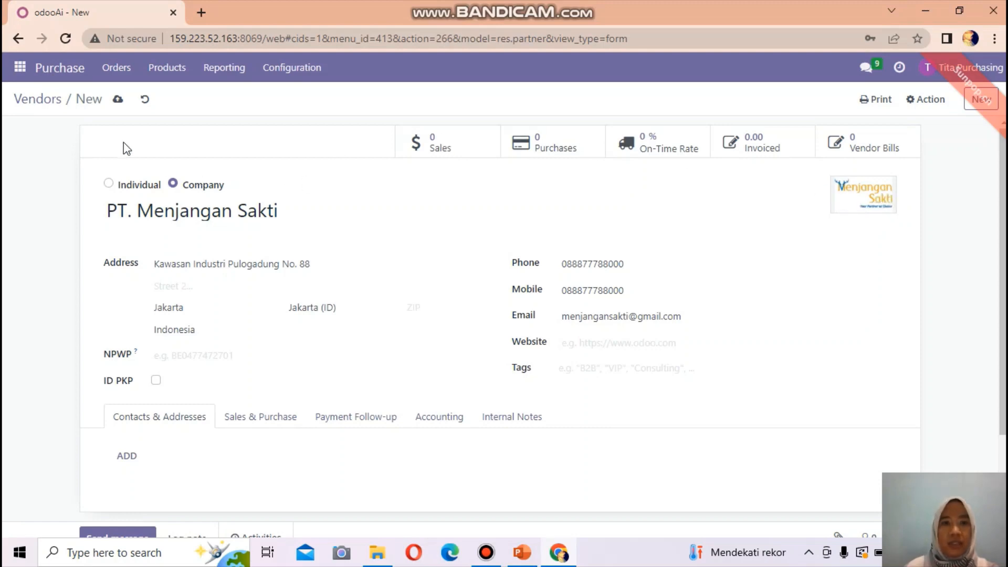
click(117, 102)
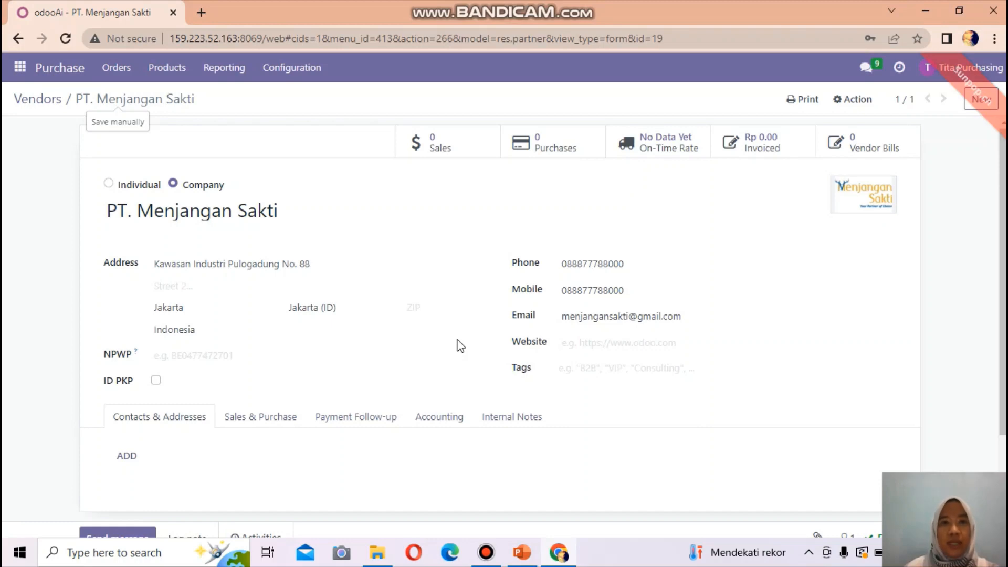
click(115, 69)
Open Orders > Vendors to see all four vendors, including PT. Menjangan Sakti
mouse_move(116, 73)
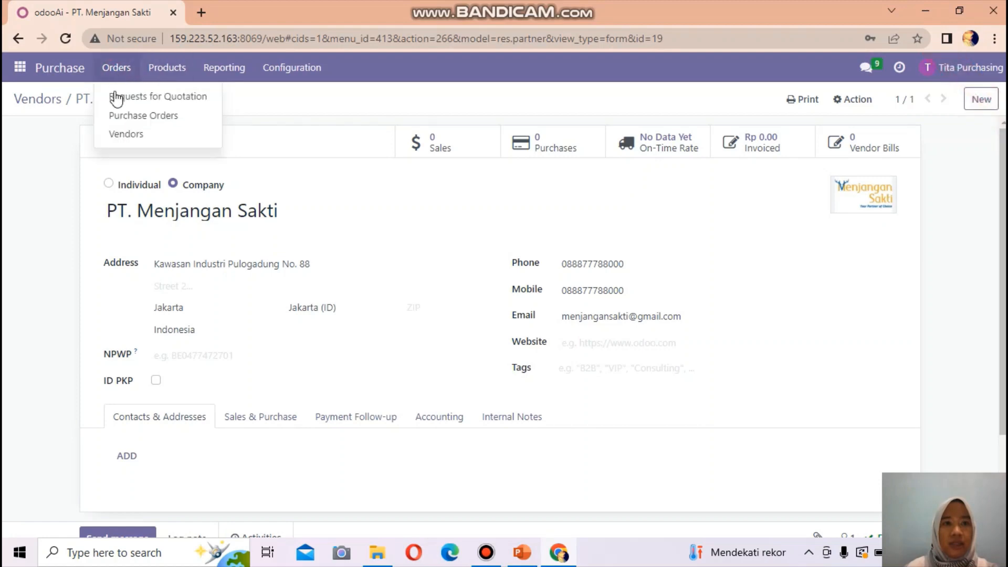
click(118, 136)
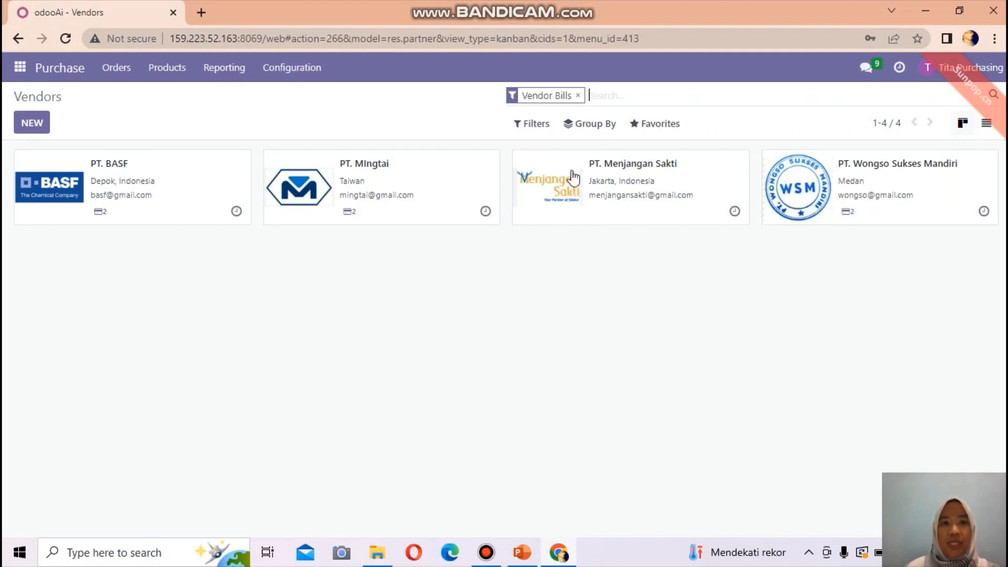
click(167, 74)
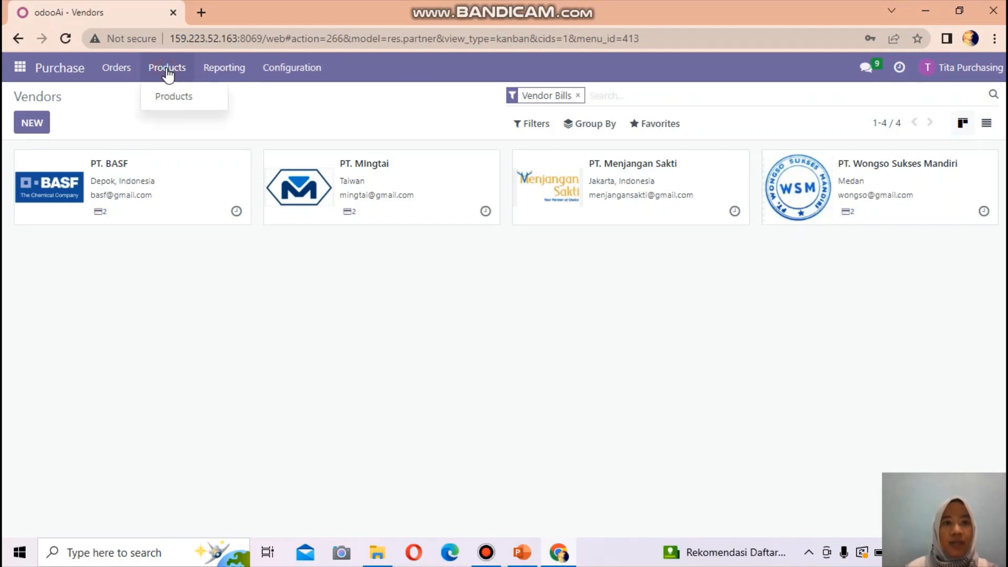
Create product Paracetamol as a Storable Product with sales price Rp 456,000.00
click(184, 98)
click(26, 122)
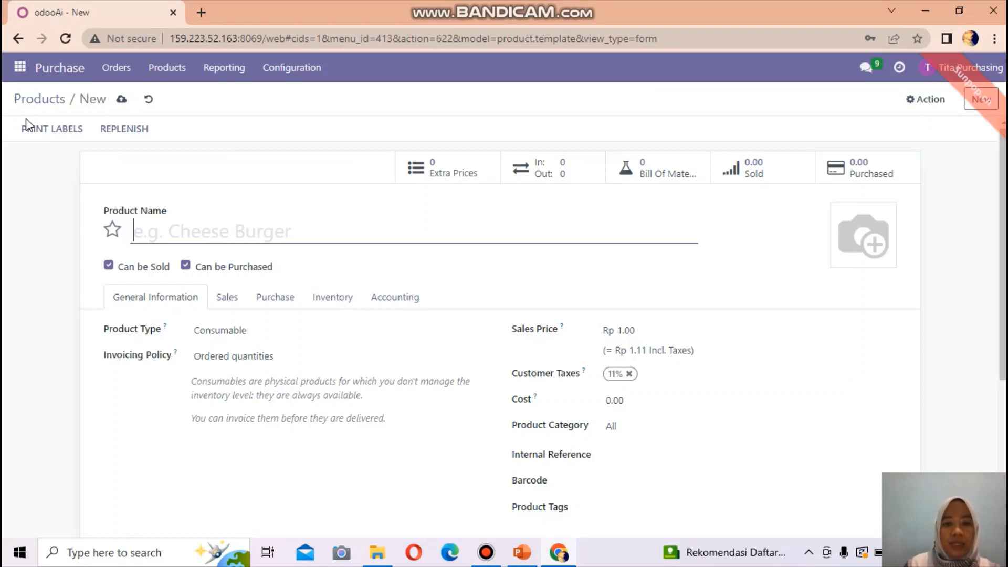
text(Para)
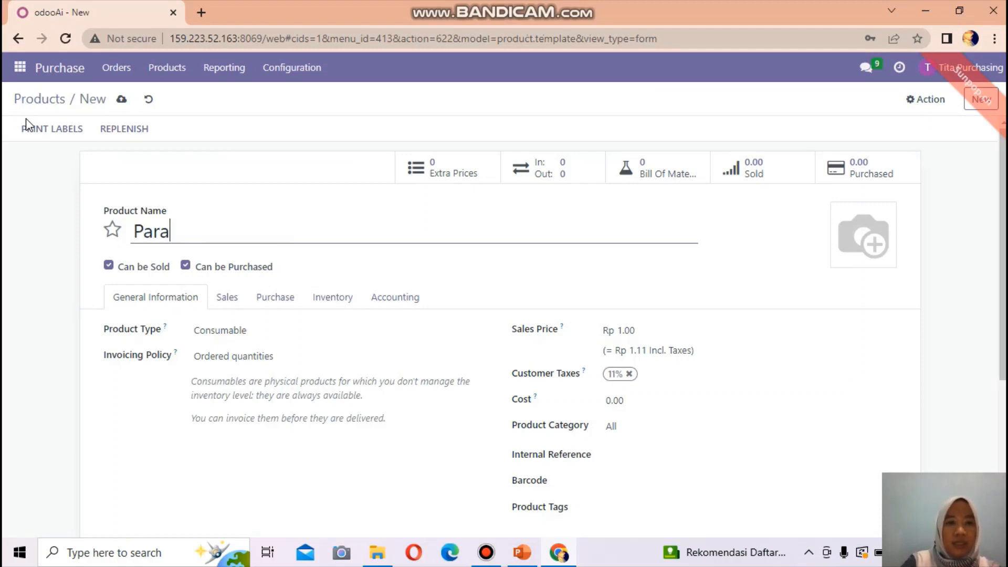
text(cetamol)
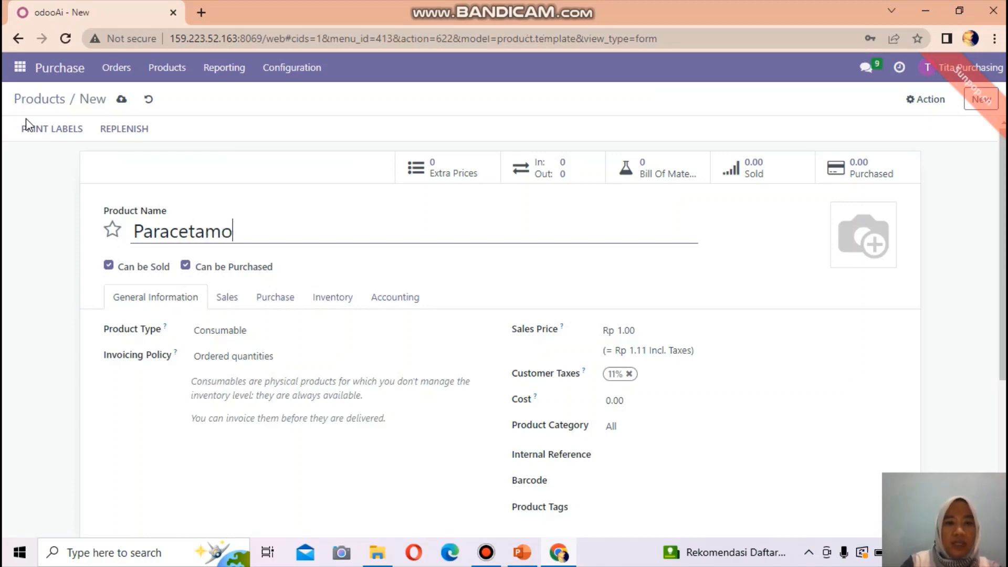
click(227, 335)
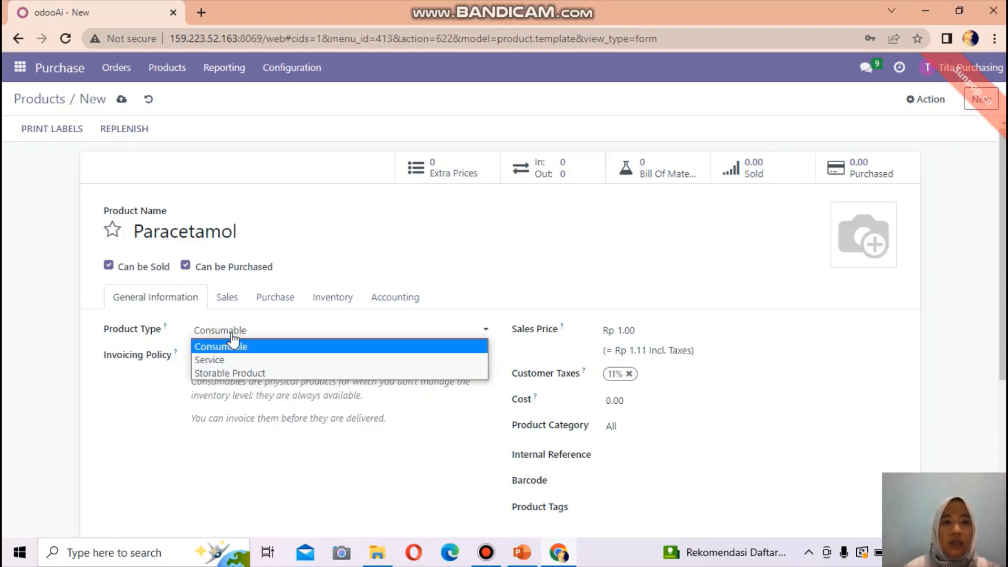
click(241, 372)
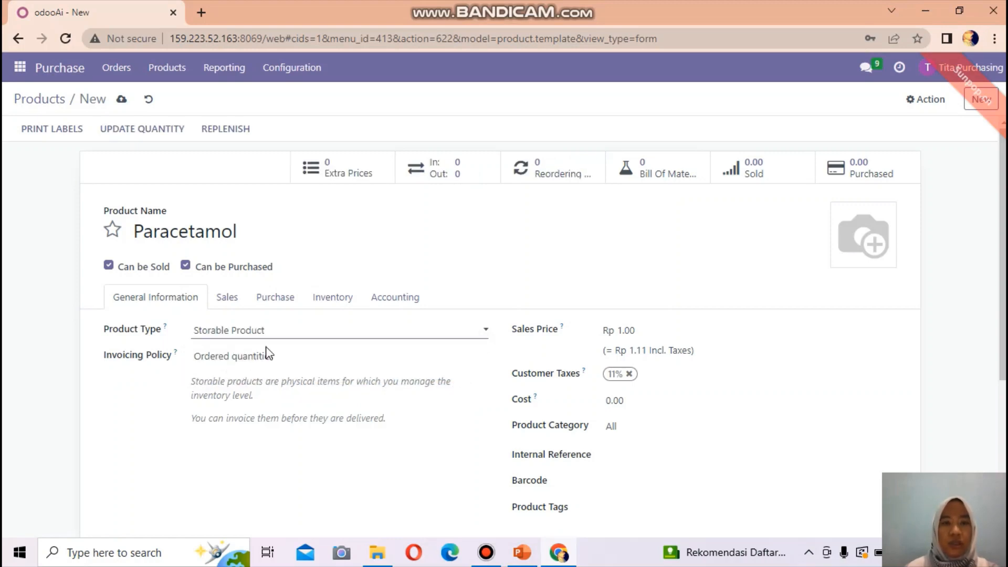
click(636, 330)
key(BackSpace)
key(BackSpace)
key(BackSpace)
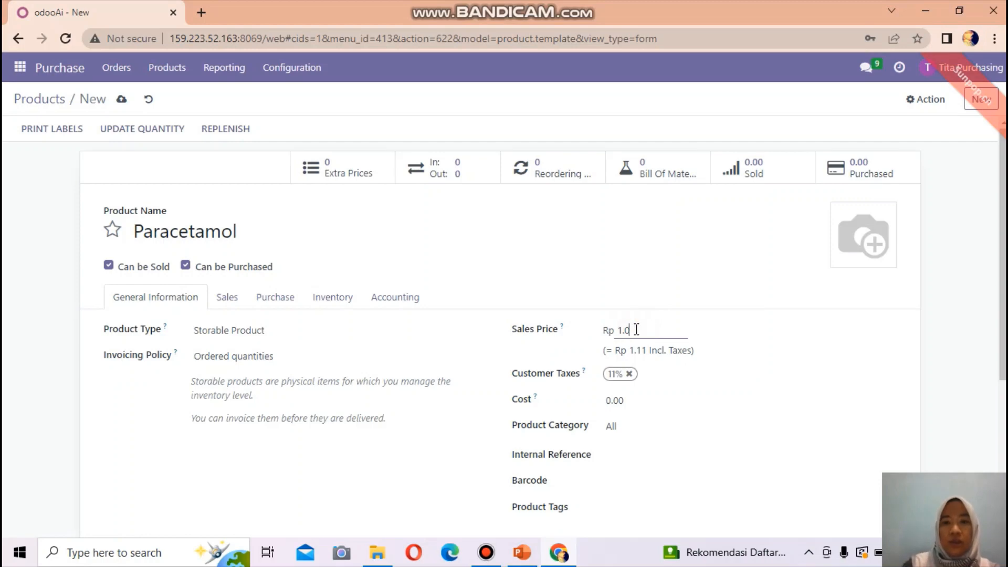
key(BackSpace)
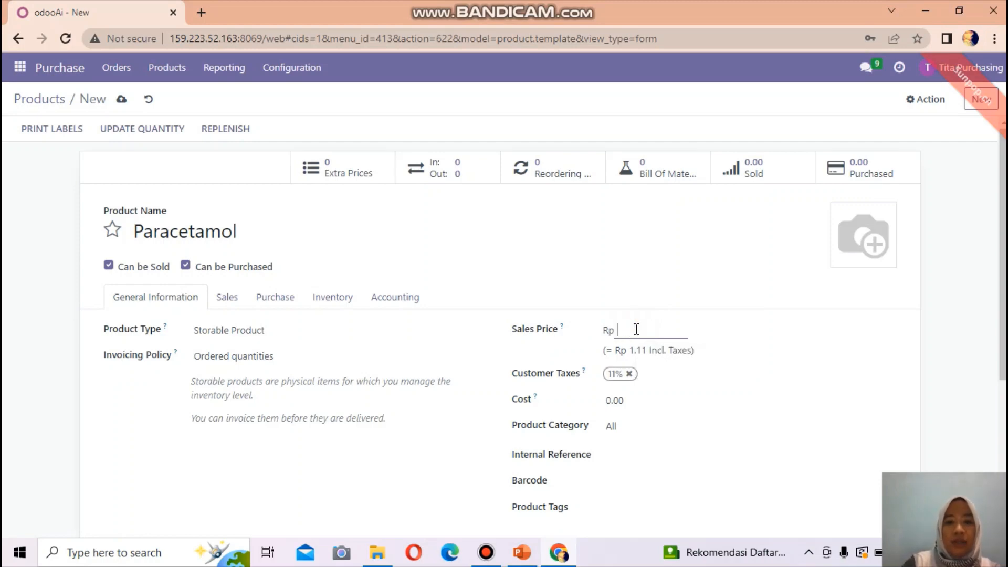
text(456)
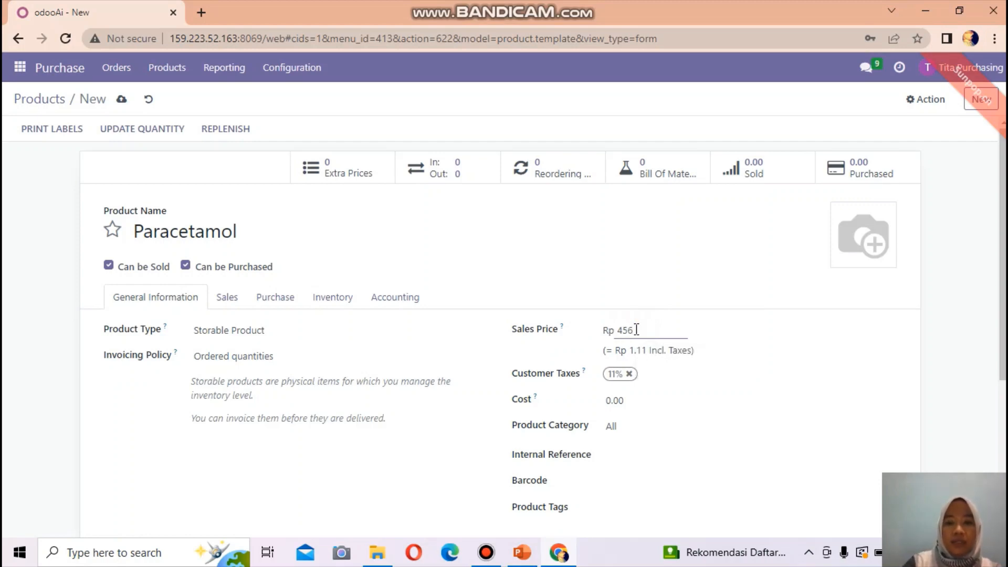
text(000)
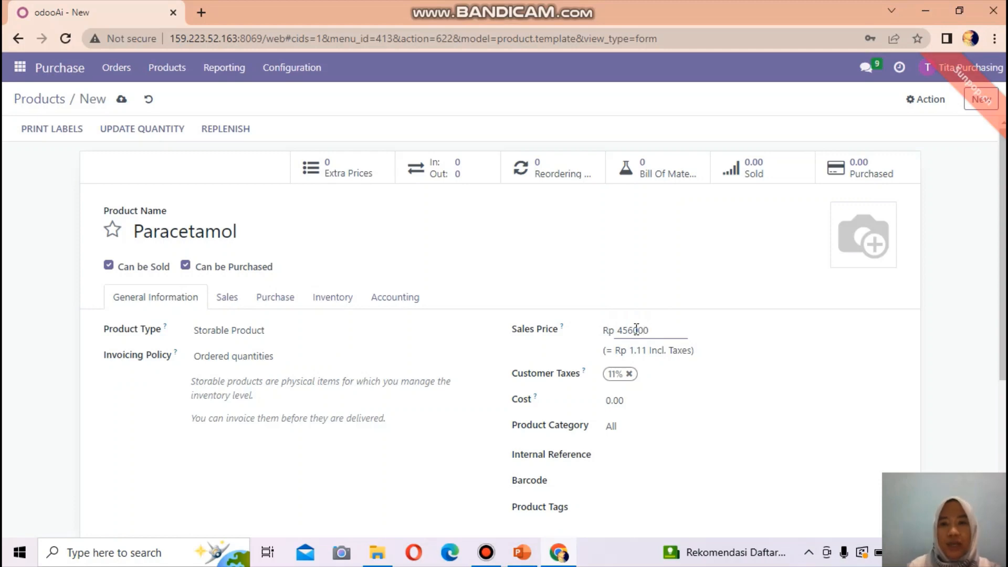
click(698, 402)
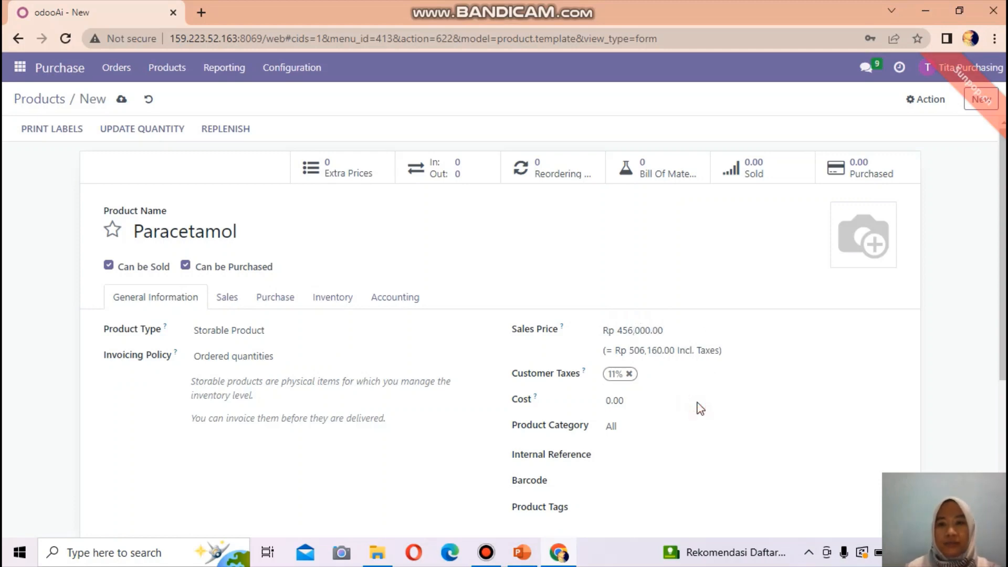
mouse_move(841, 259)
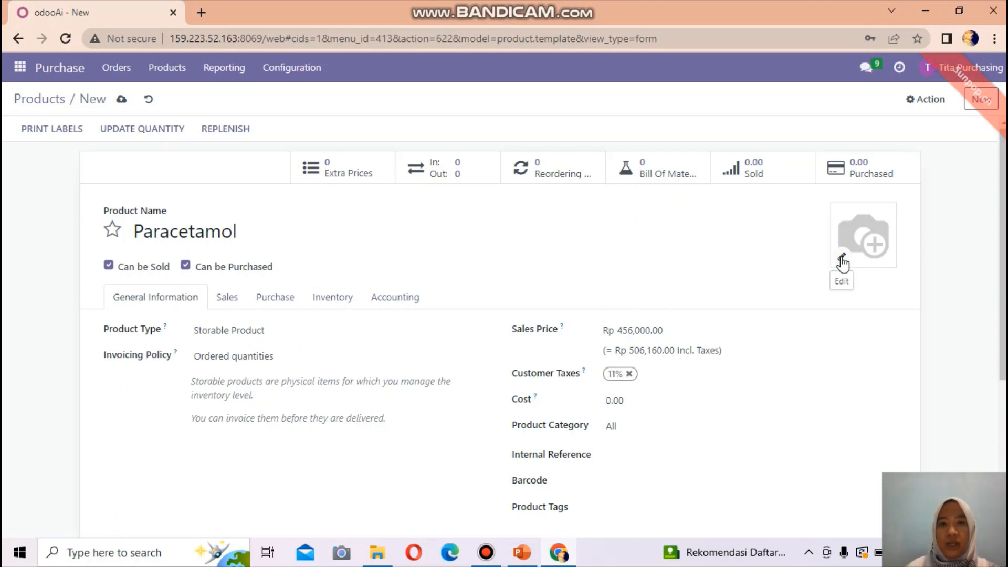
Set the white powder image as Paracetamol's product photo
click(842, 259)
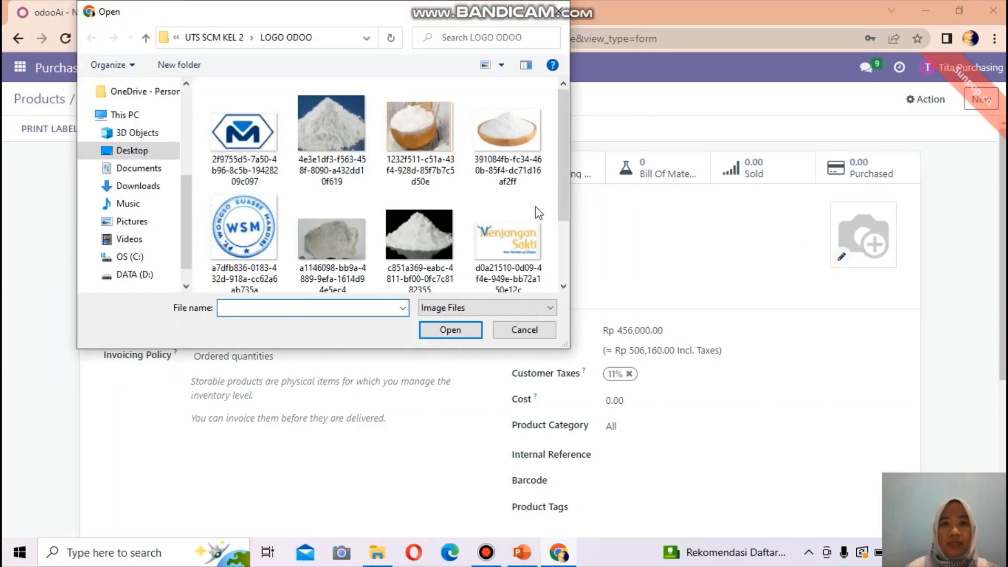
click(419, 234)
click(450, 330)
mouse_move(884, 239)
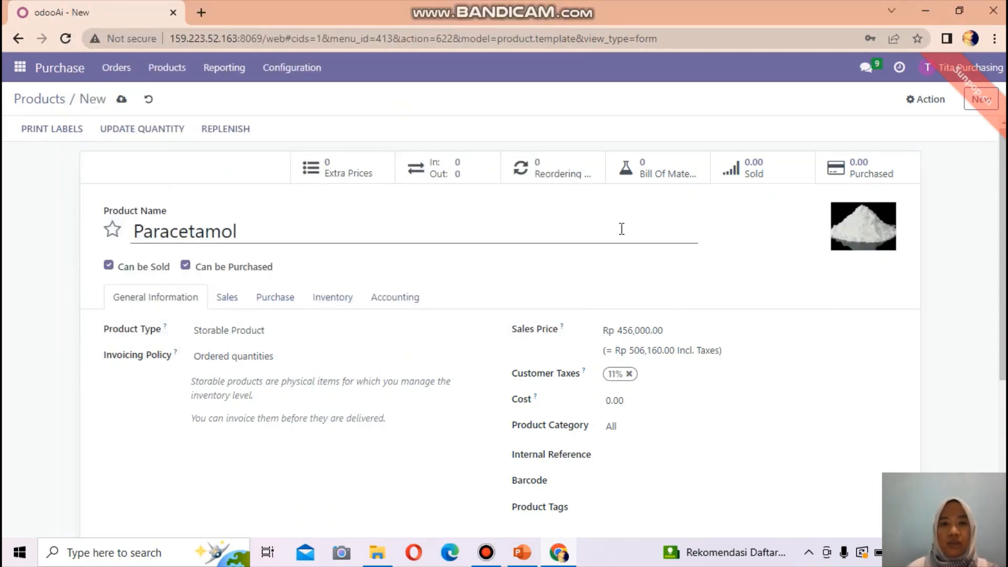
Enable the Manufacture route in Paracetamol's inventory settings and save the product
click(332, 300)
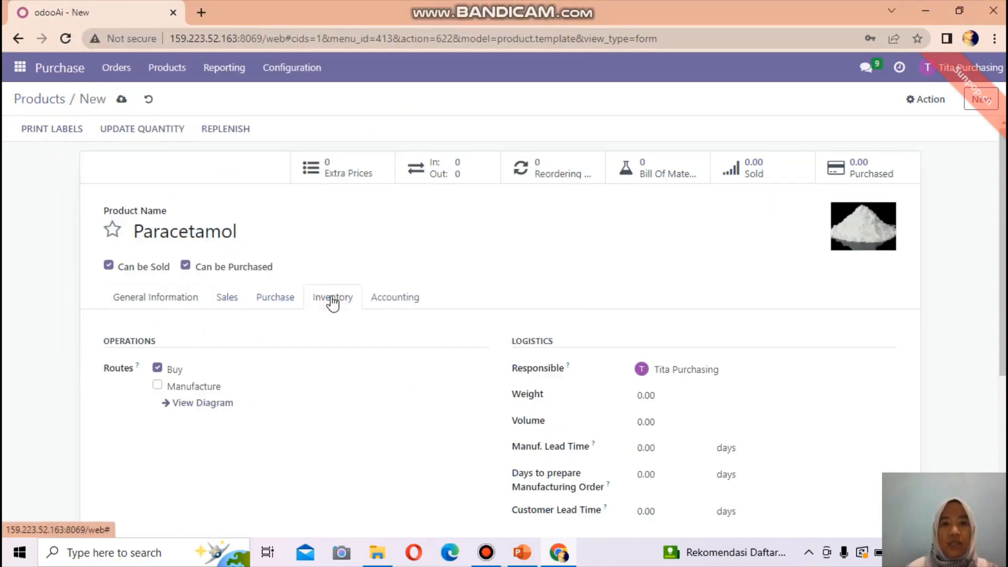
click(157, 386)
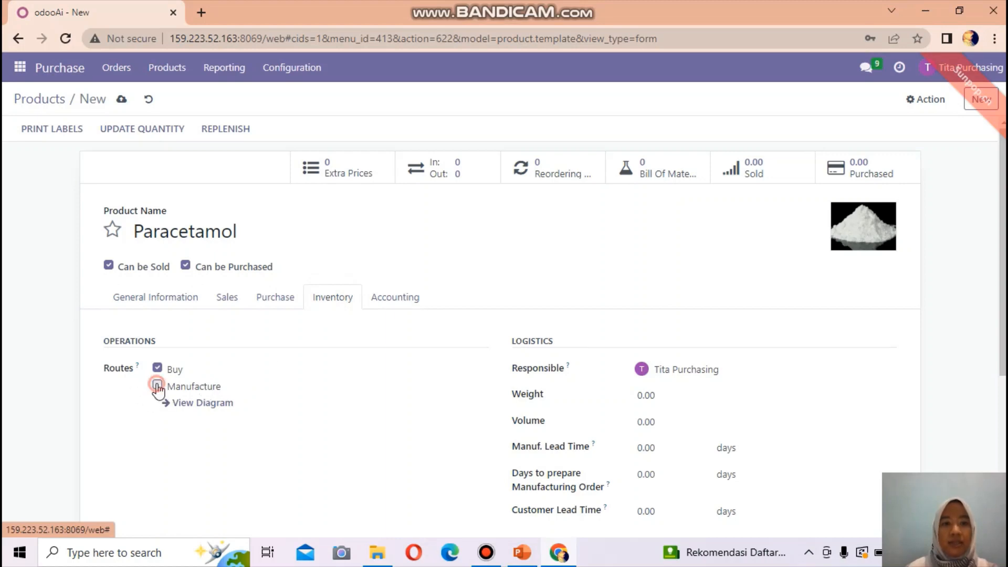
click(155, 299)
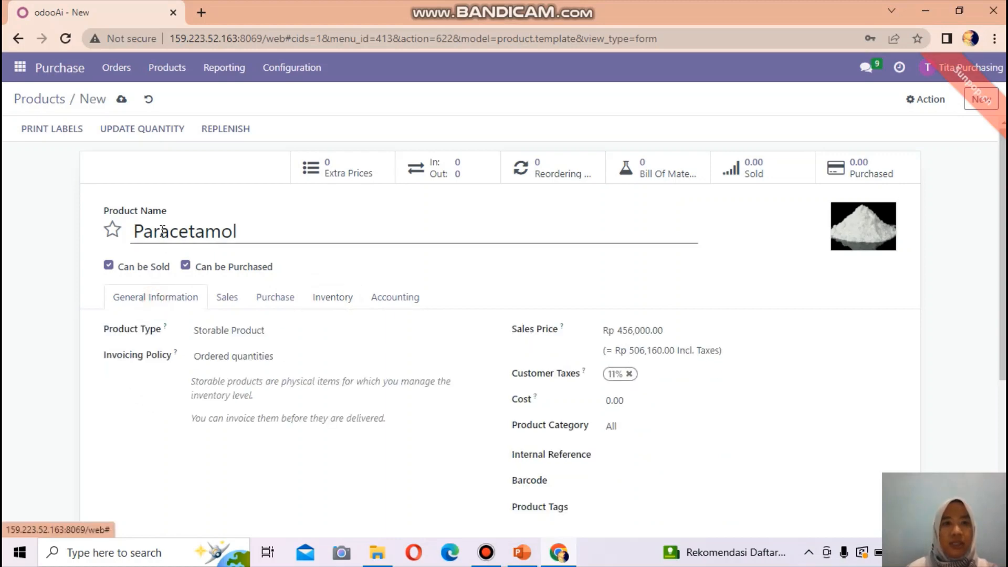
click(121, 99)
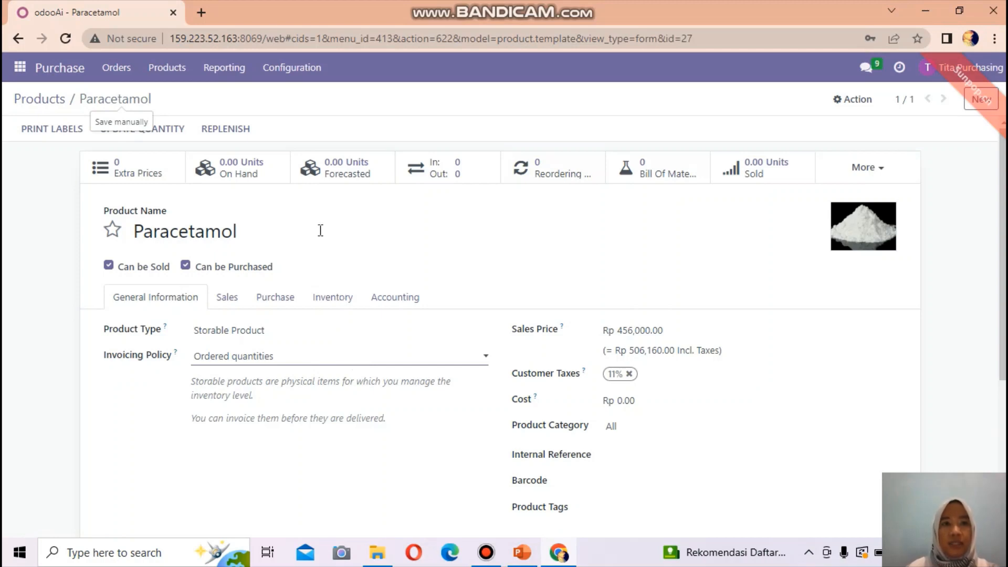
click(166, 70)
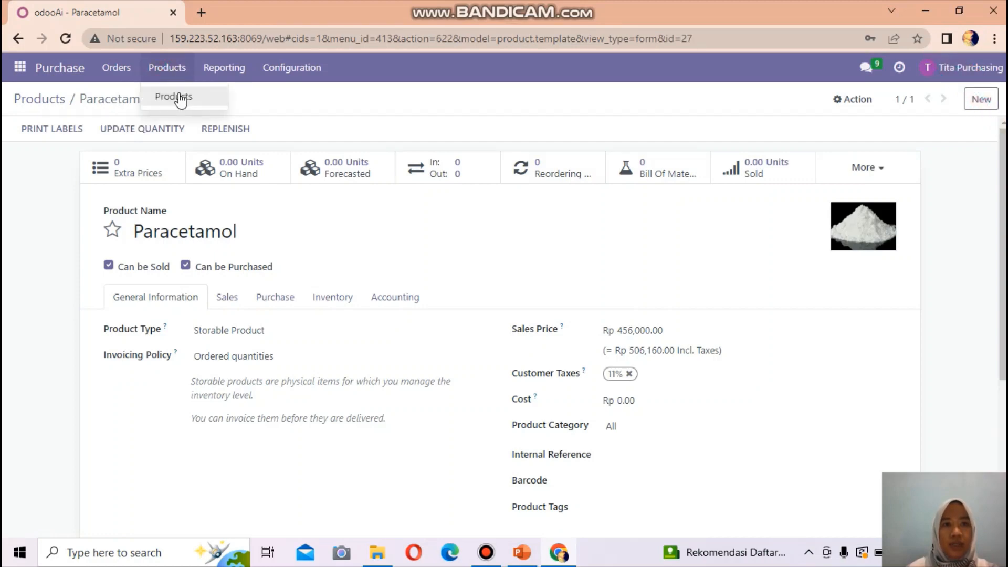
View the seven-item Products catalogue, then start a new product
click(173, 96)
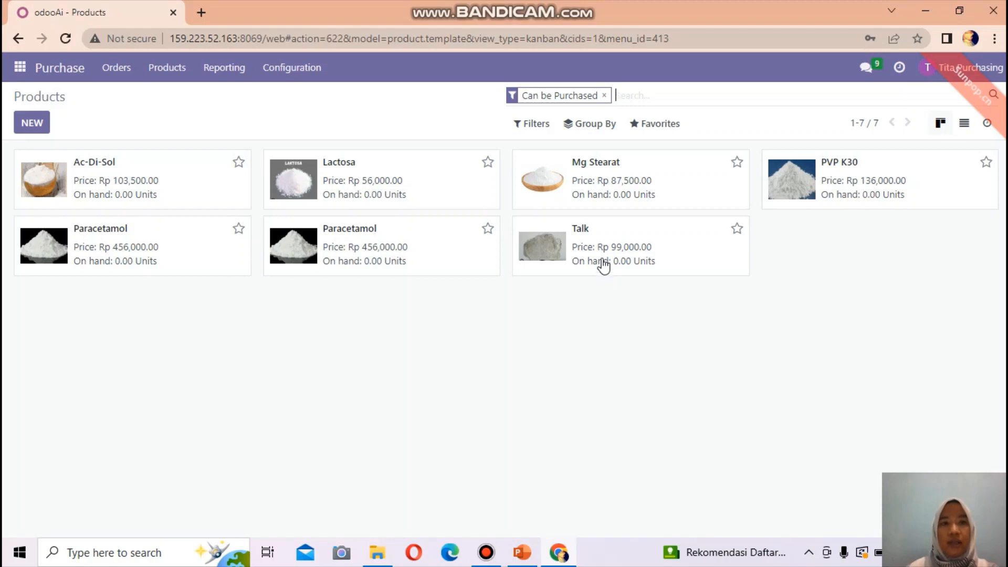
click(168, 68)
click(33, 126)
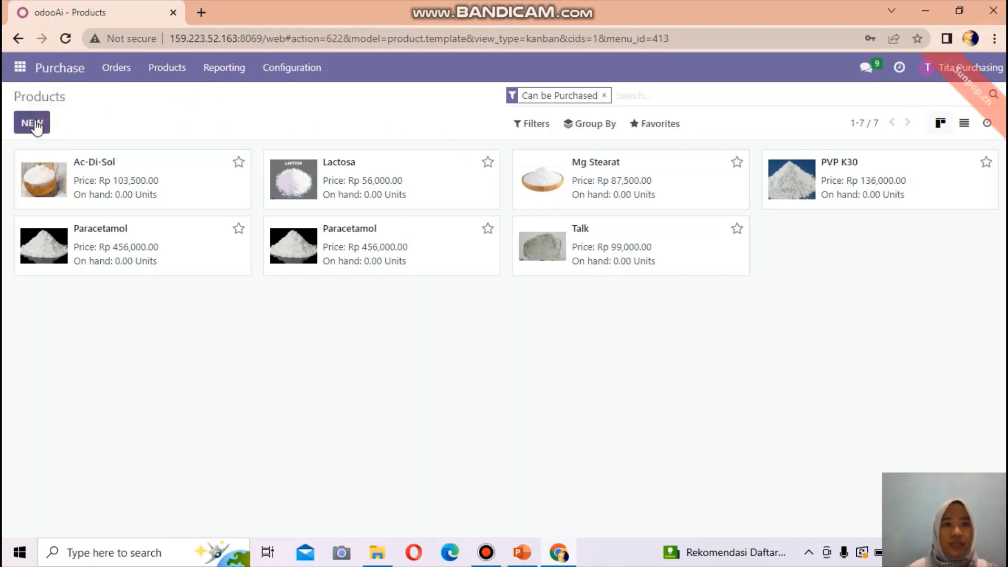
Save 'KITAMOL 500 MG TABLET' as a storable product with sales price 5000 and cost 1000
text(KITAMOL 500)
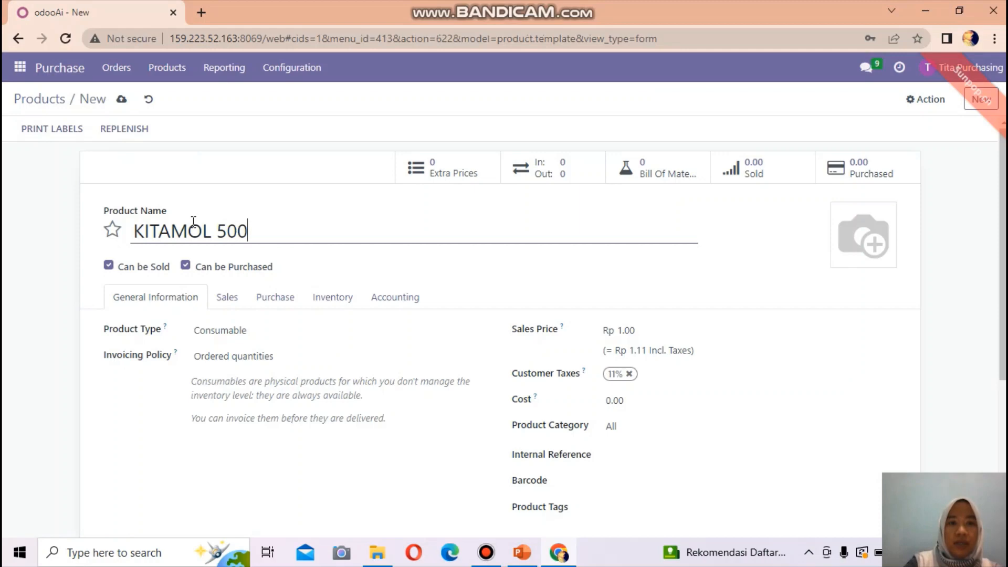
text( MG TAB)
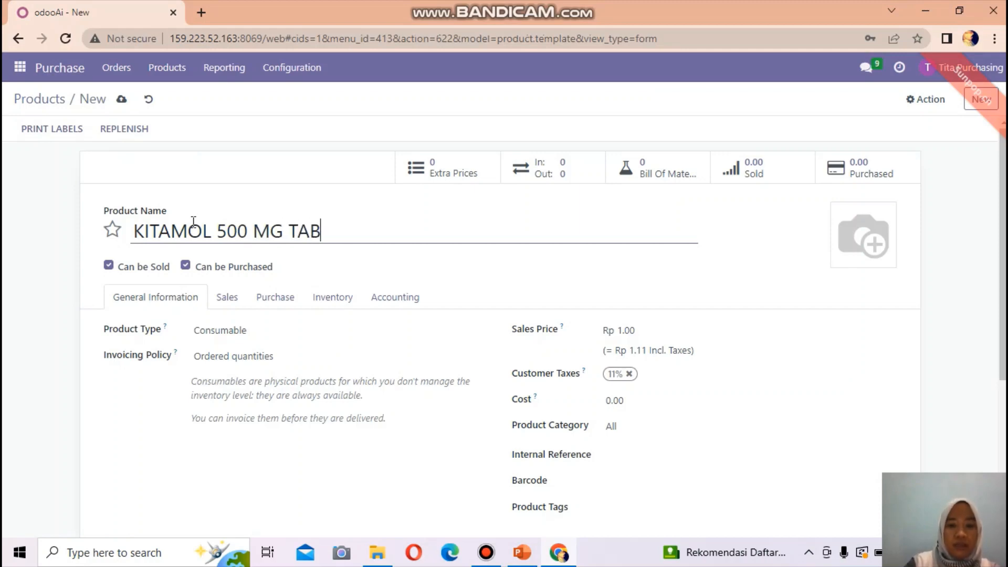
text(LET)
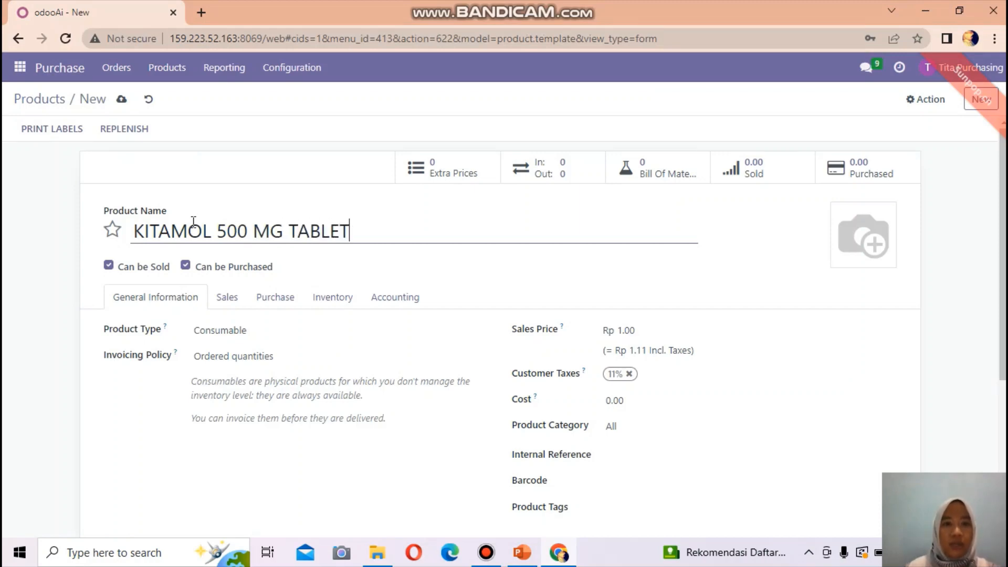
click(231, 331)
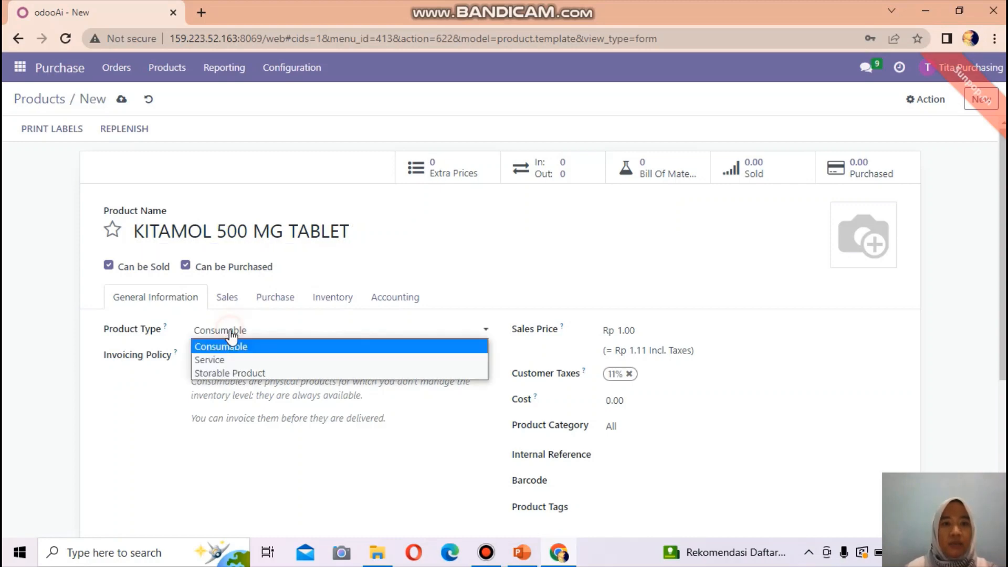
click(249, 374)
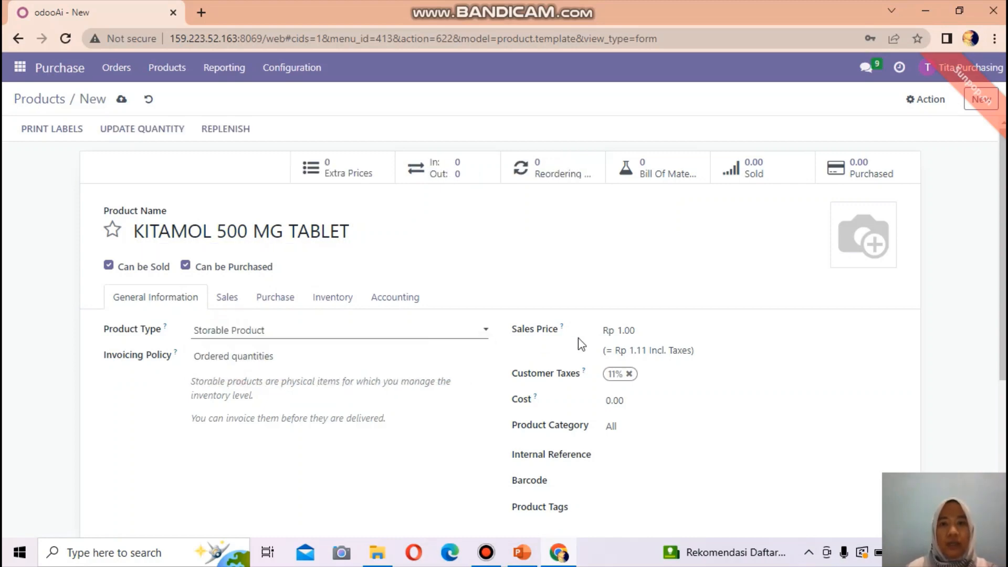
click(638, 330)
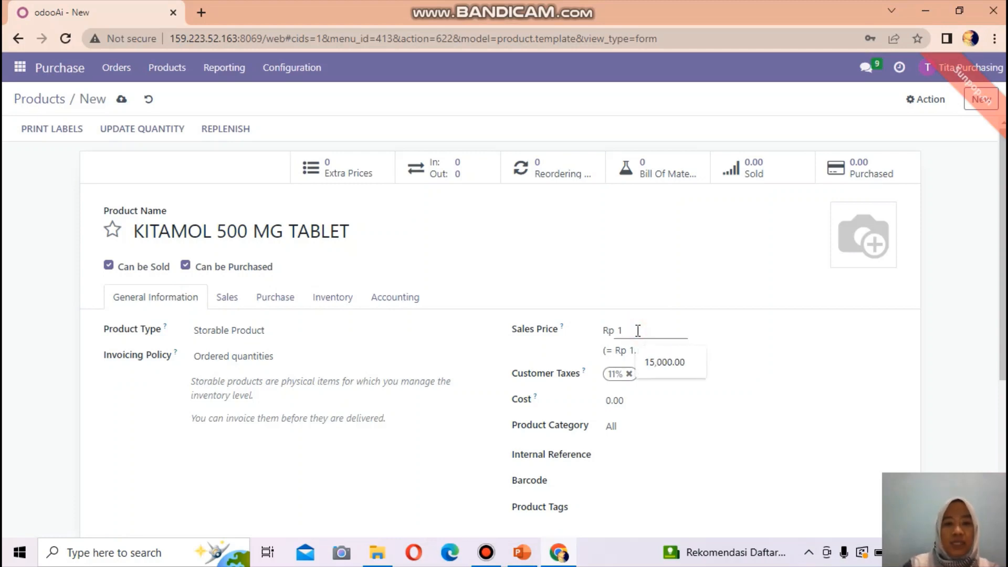
key(BackSpace)
text(5000)
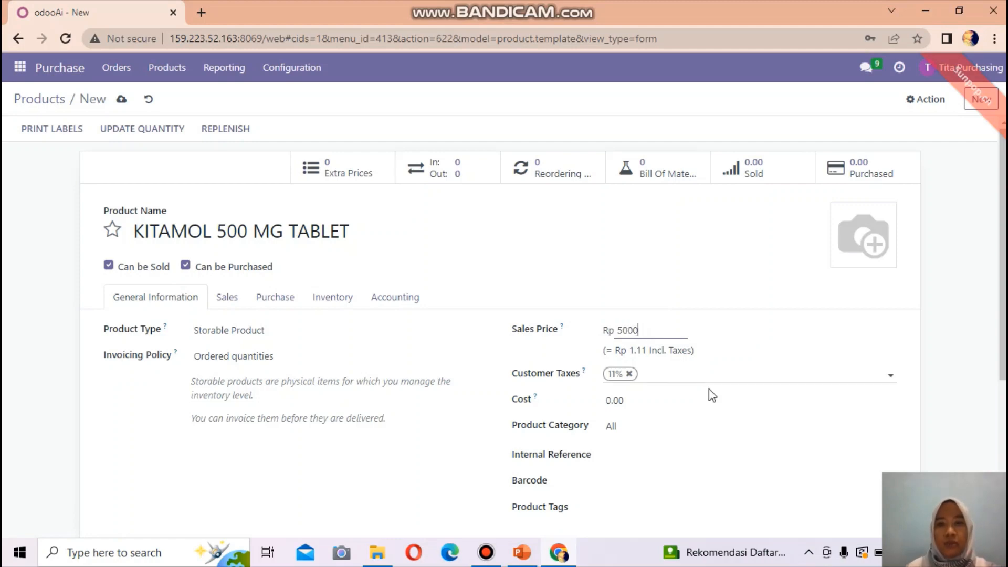
click(632, 404)
key(BackSpace)
key(BackSpace)
key(BackSpace)
key(BackSpace)
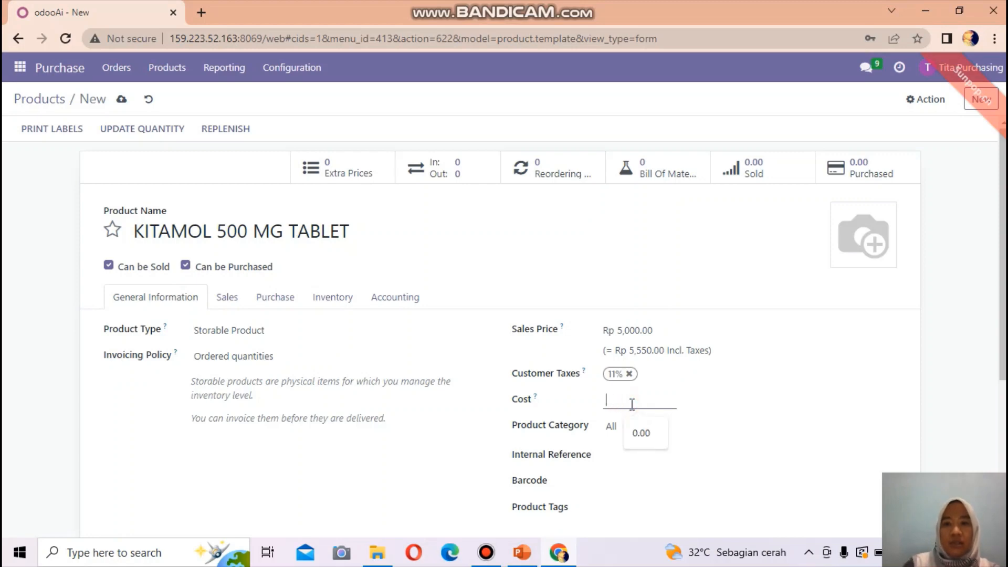
text(1000)
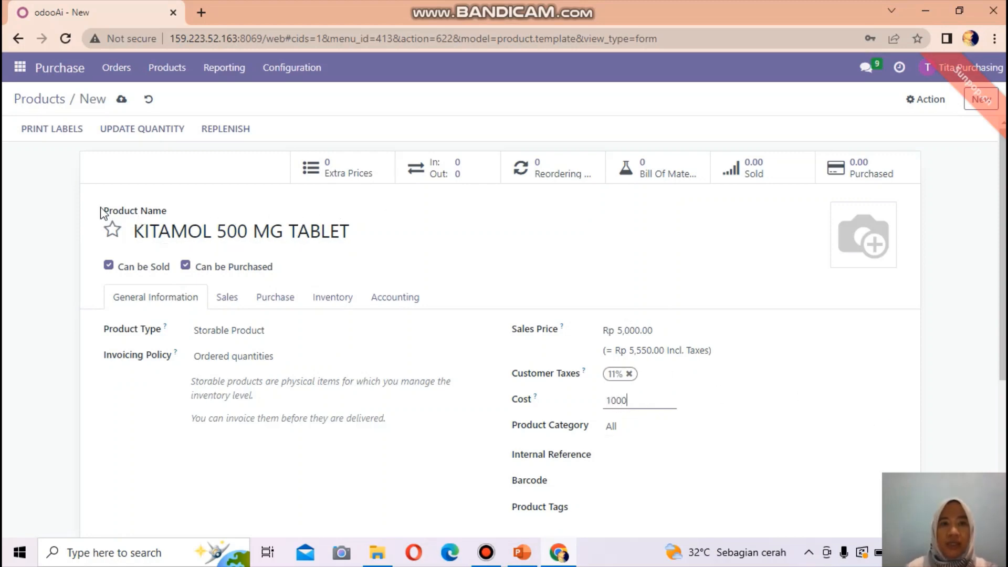
click(121, 100)
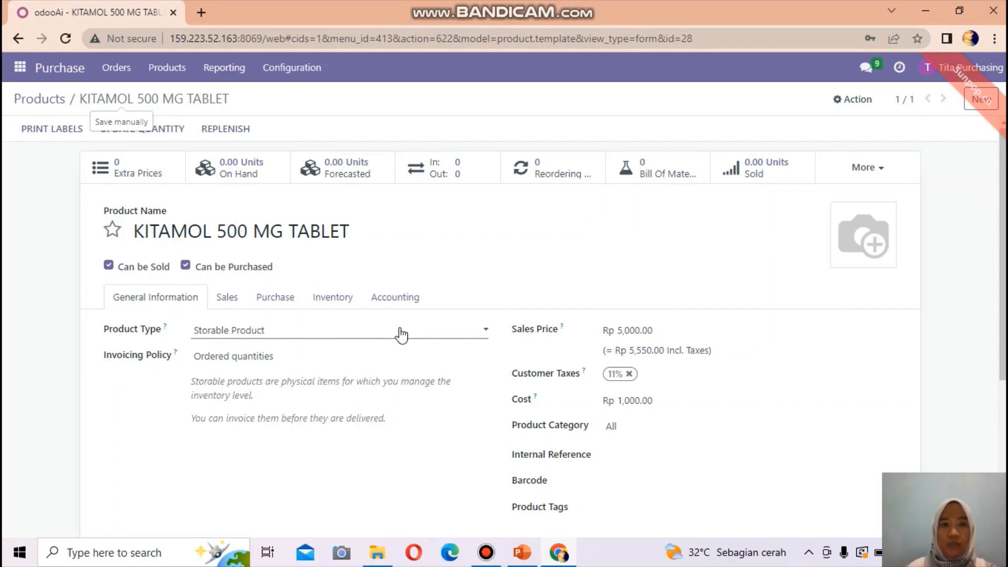
Confirm KITAMOL 500 MG TABLET is in the Products list, then go to Requests for Quotation
click(168, 70)
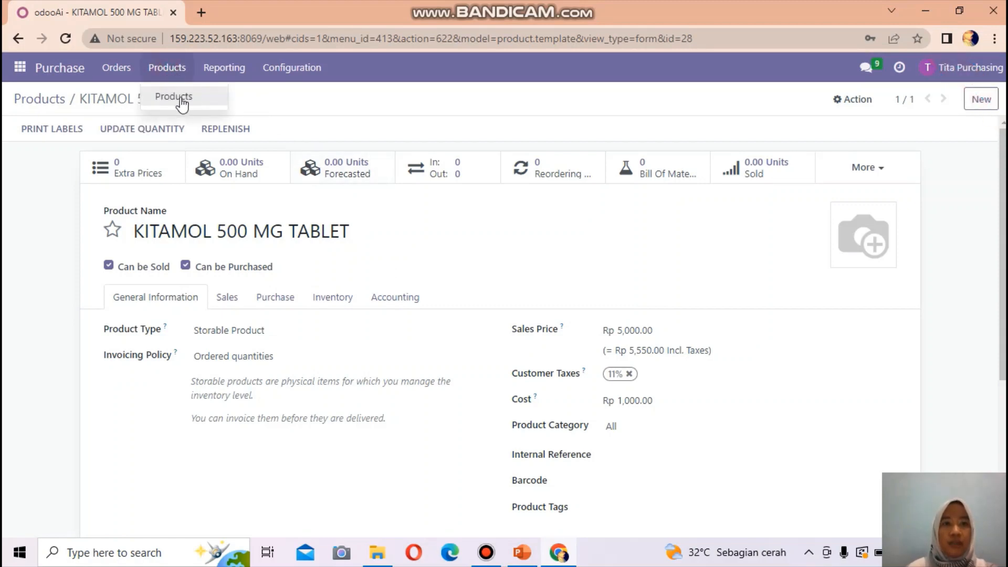
click(178, 97)
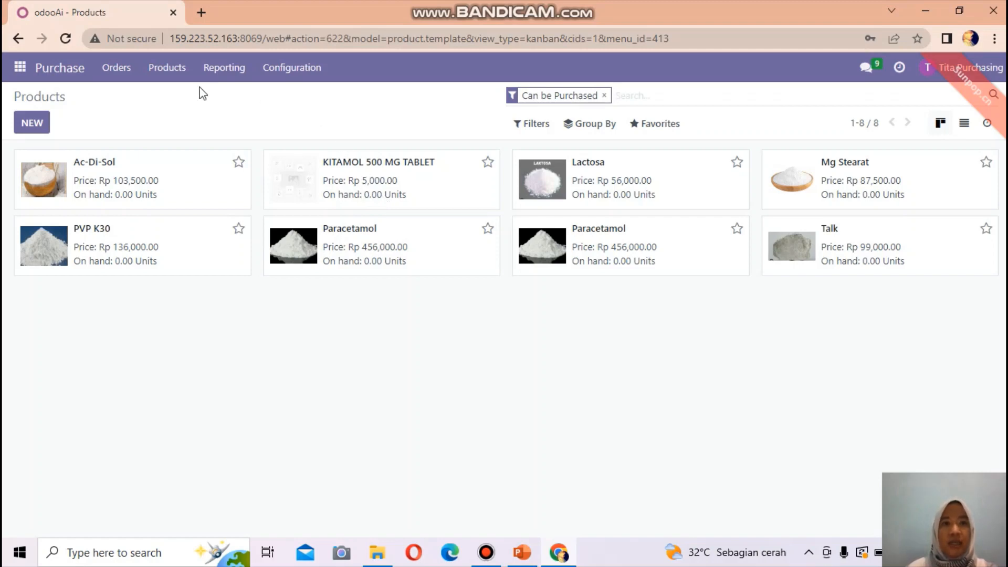
click(121, 68)
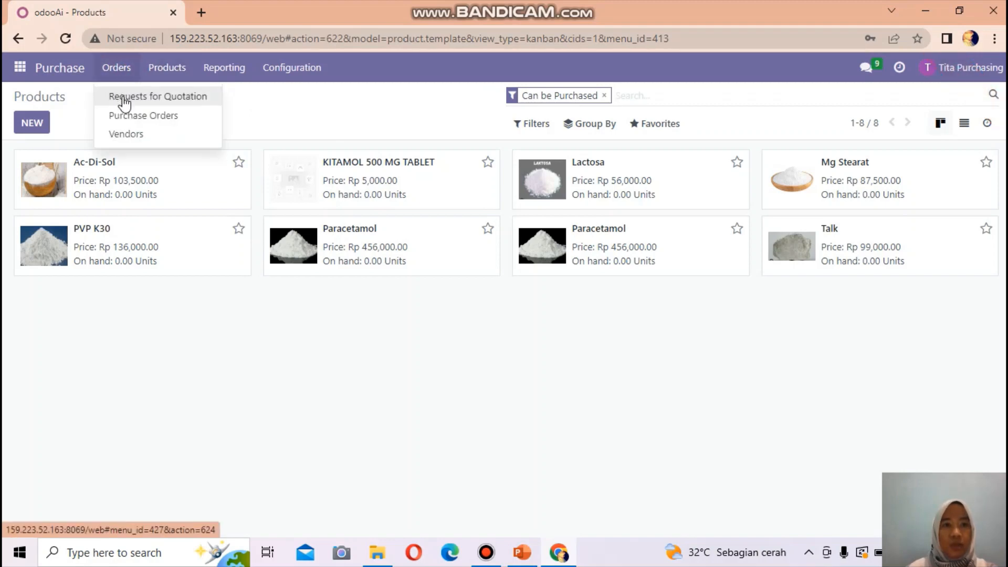
click(123, 99)
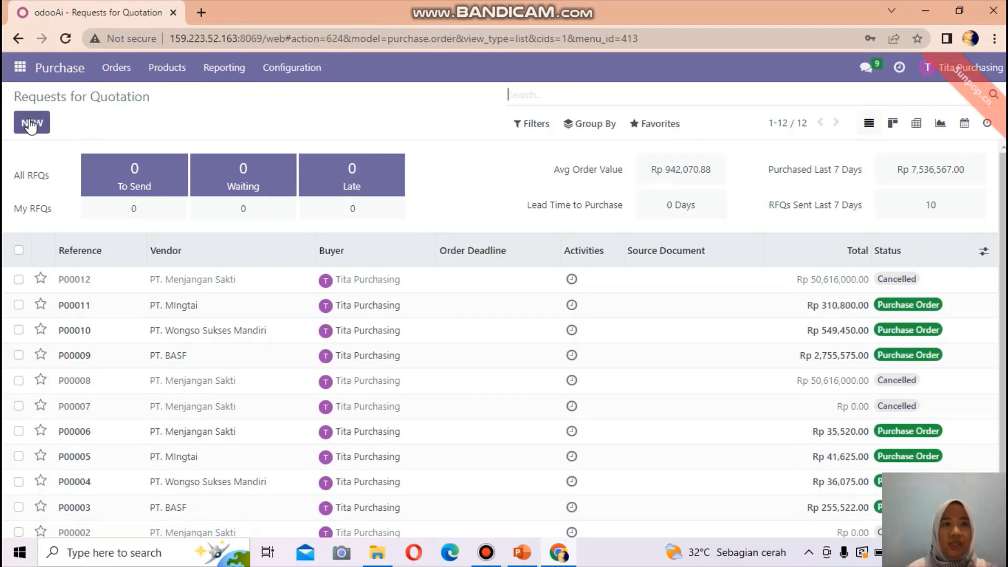
Create a new RFQ and select vendor PT. Menjangan Sakti by searching 'menja'
click(32, 124)
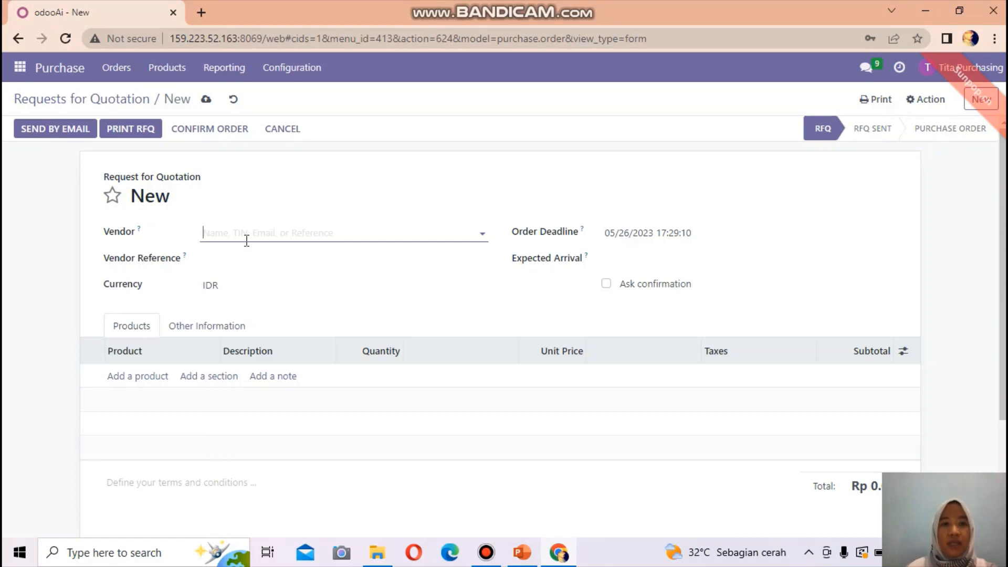
text(Pt)
key(BackSpace)
key(BackSpace)
text(menja)
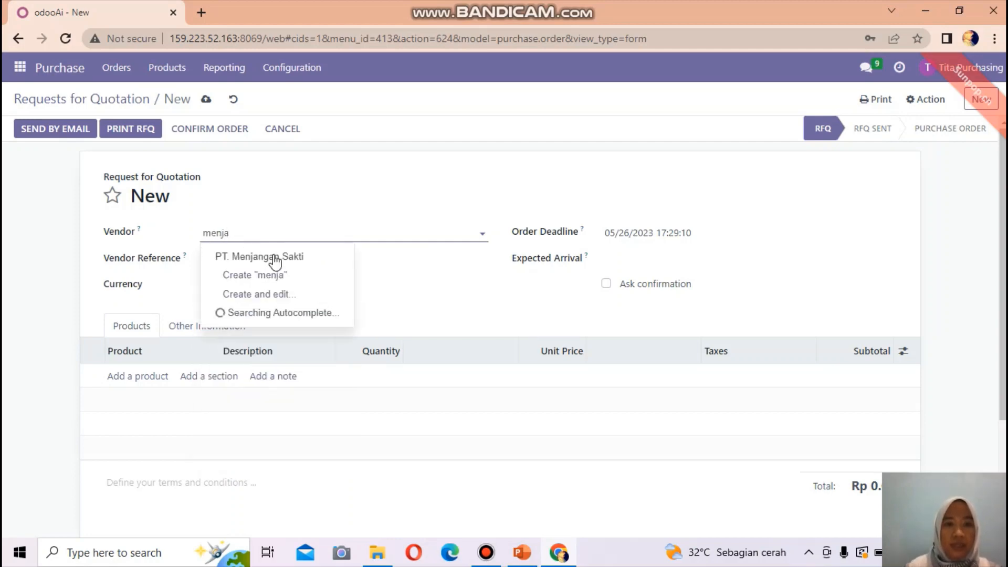
click(276, 256)
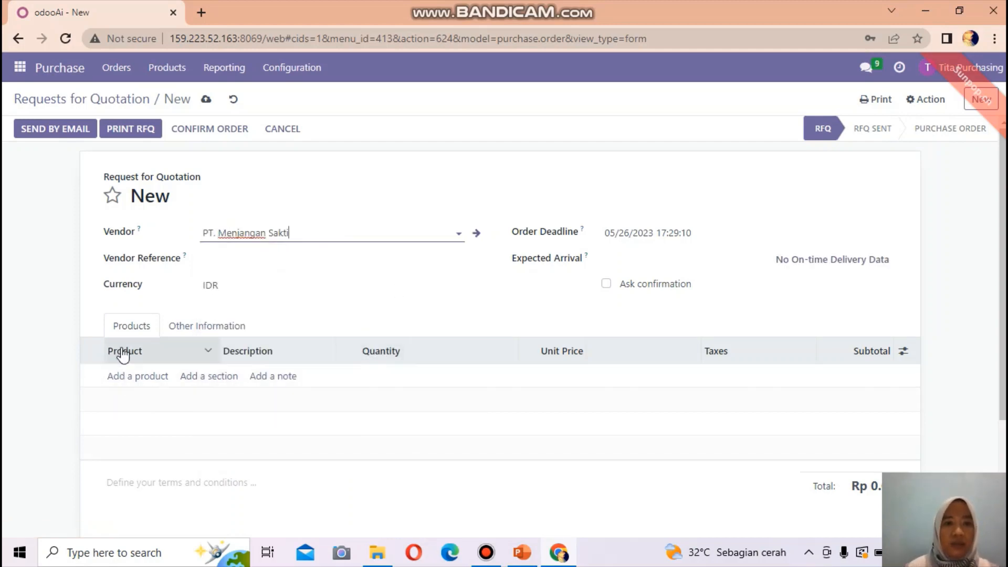
Add a line of 100 Paracetamol at unit price 456000, then save and prepare the vendor e-mail
click(125, 377)
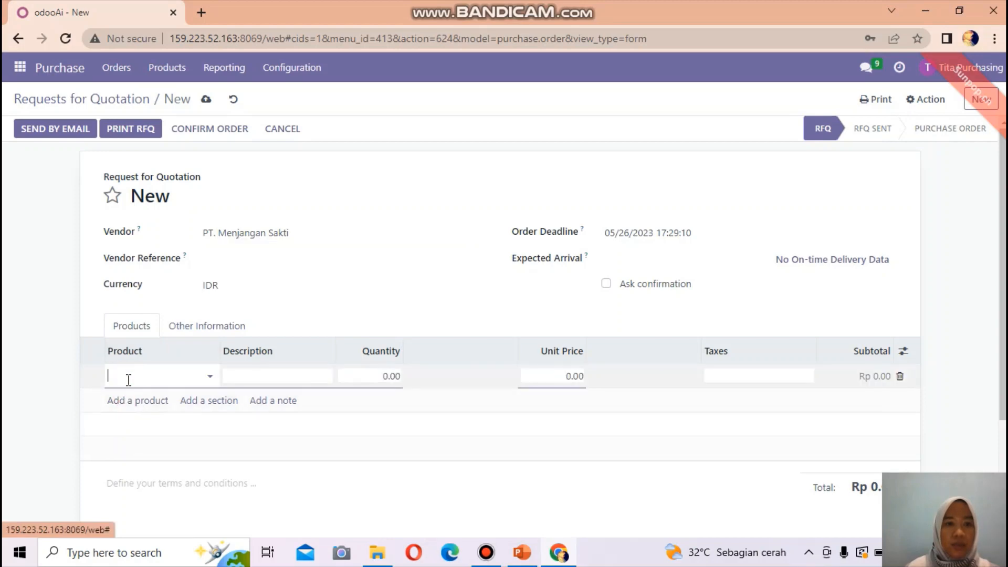
text(parac)
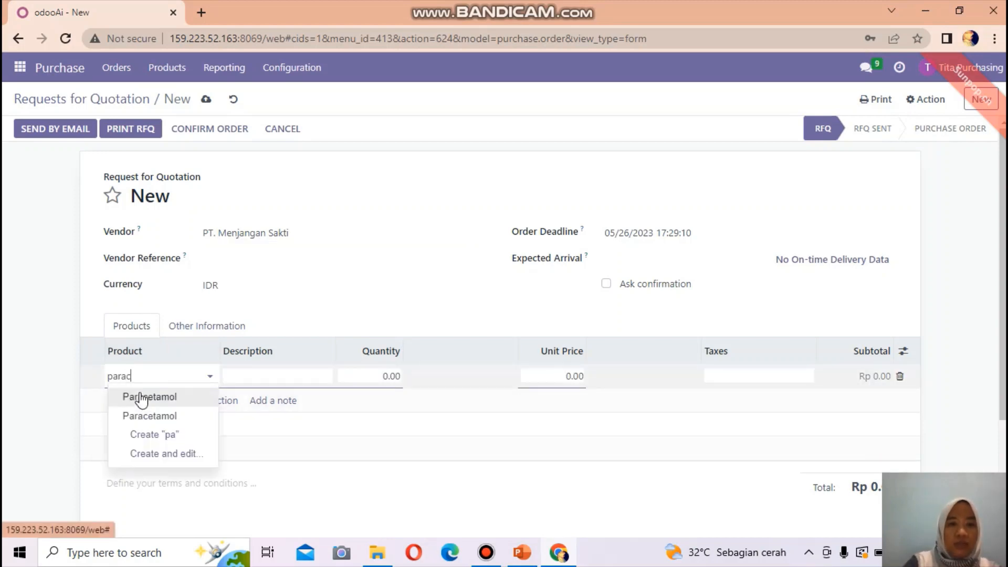
text(e)
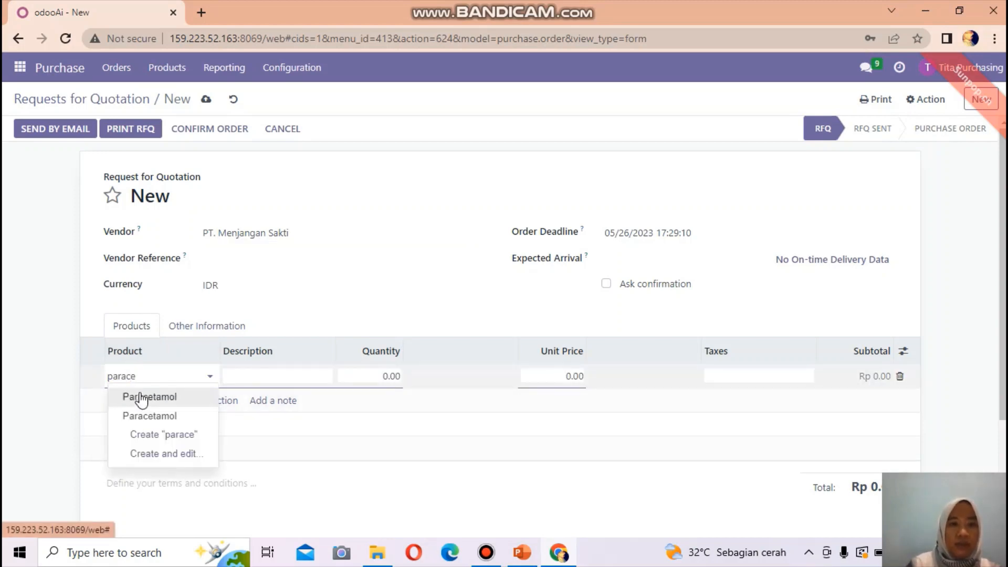
click(176, 399)
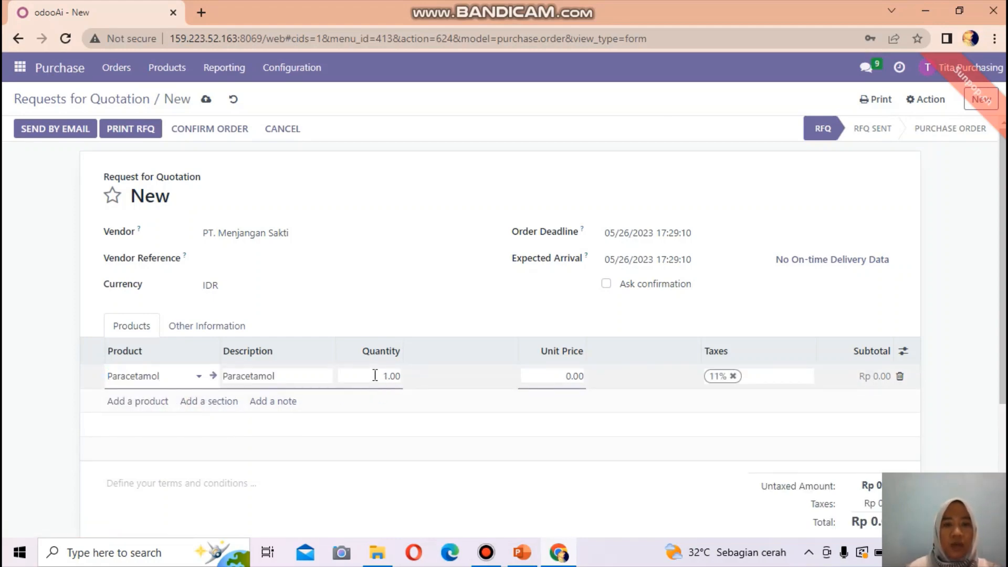
click(374, 375)
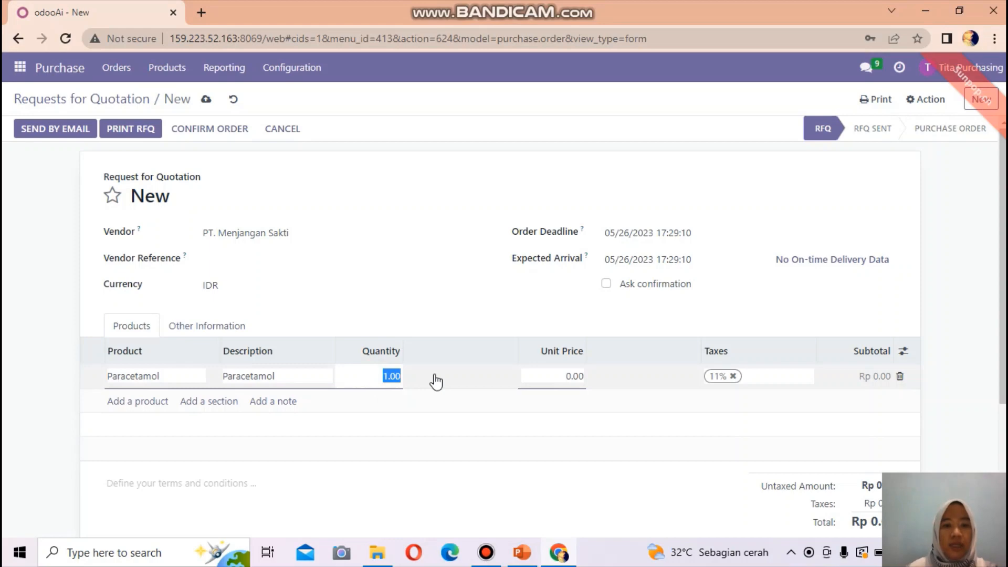
text(100)
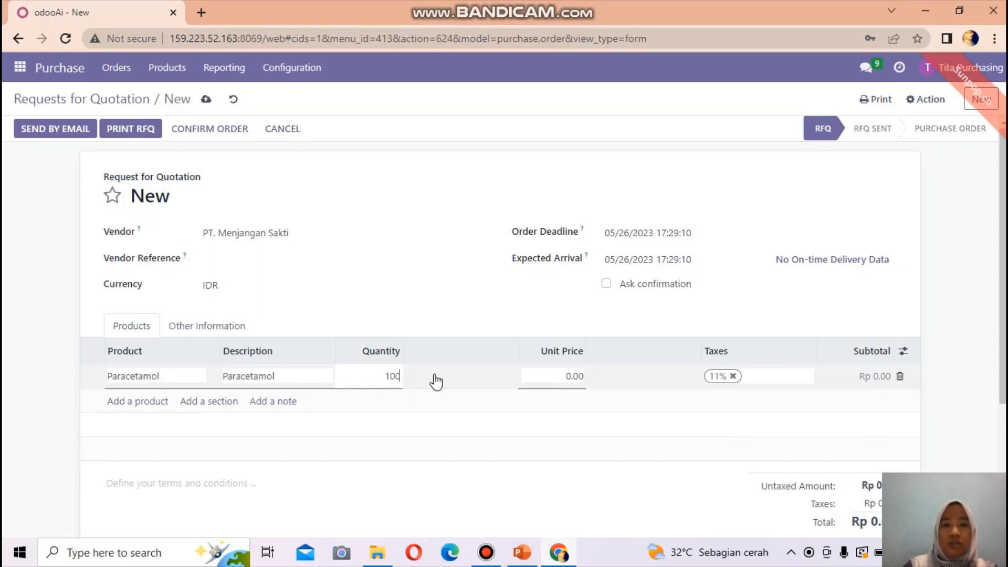
click(562, 376)
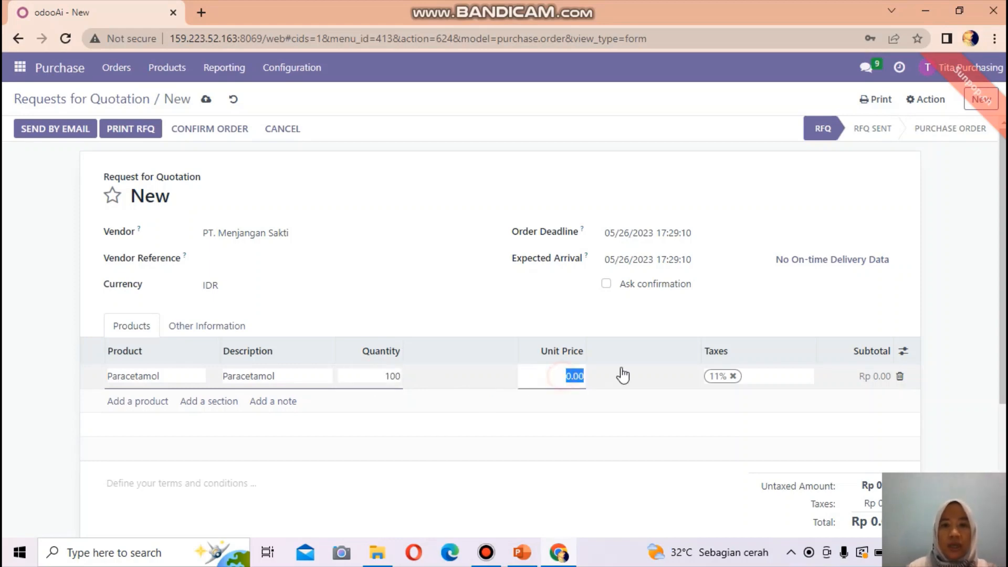
text(456000)
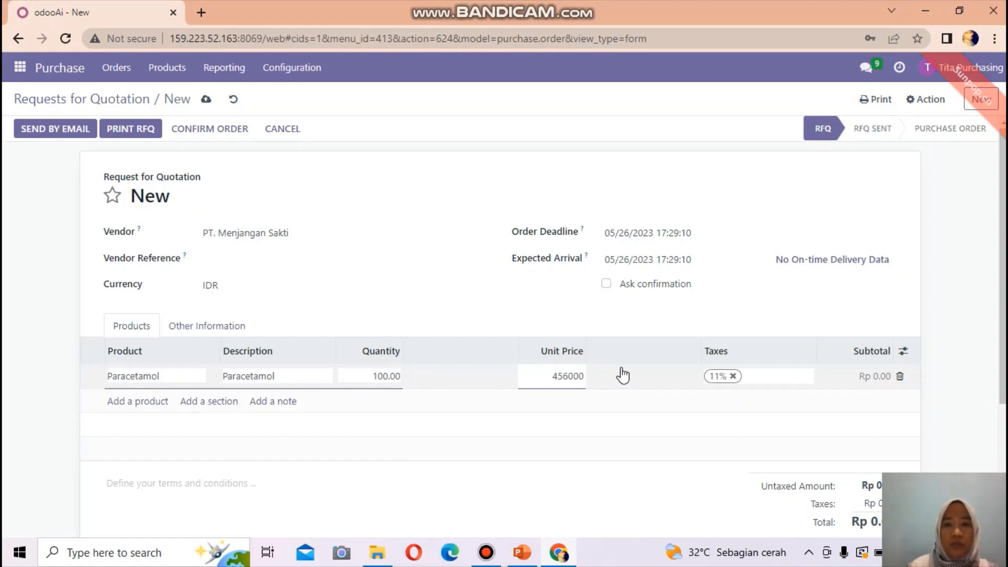
click(660, 421)
scroll(874, 434, down, 3)
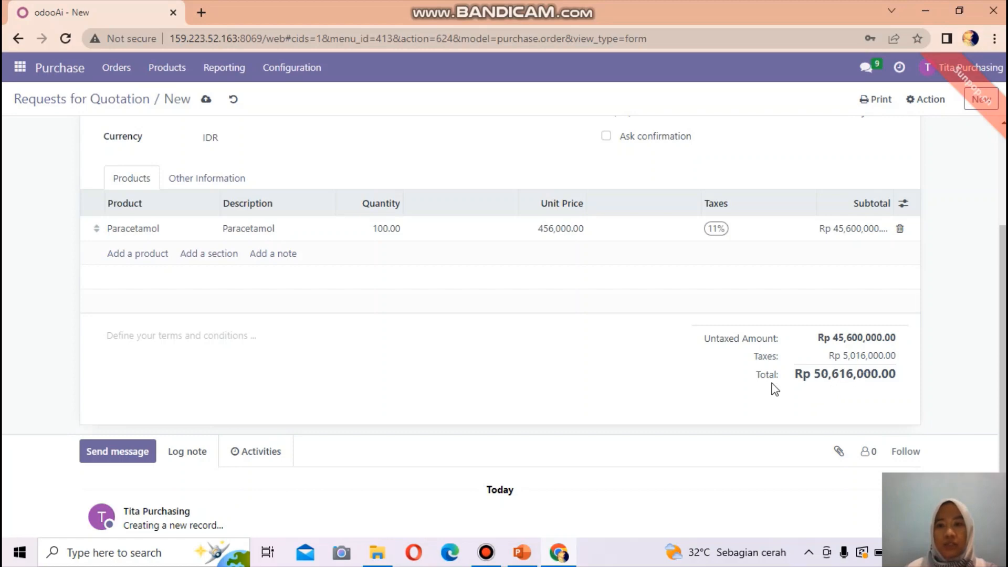
scroll(573, 352, up, 3)
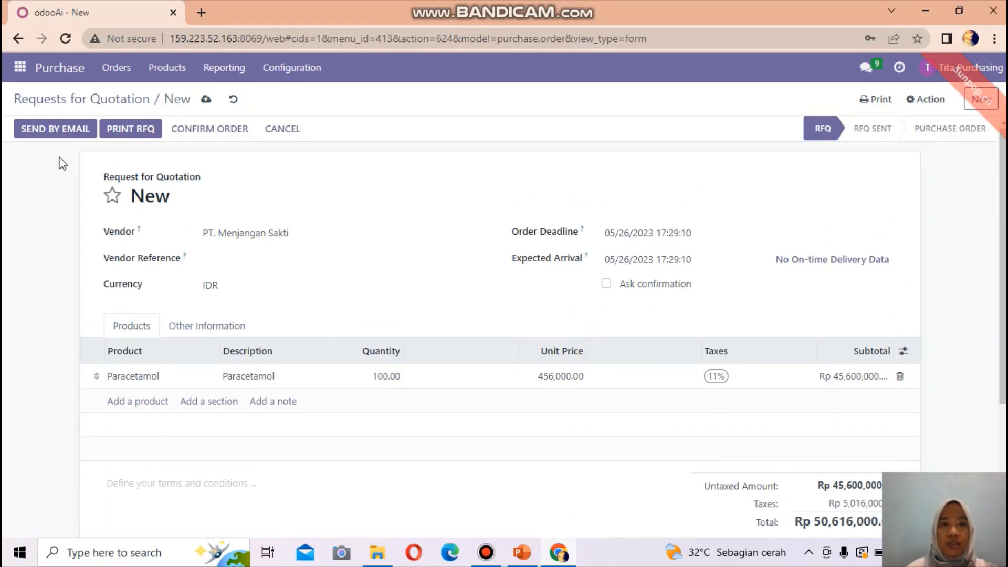
click(52, 128)
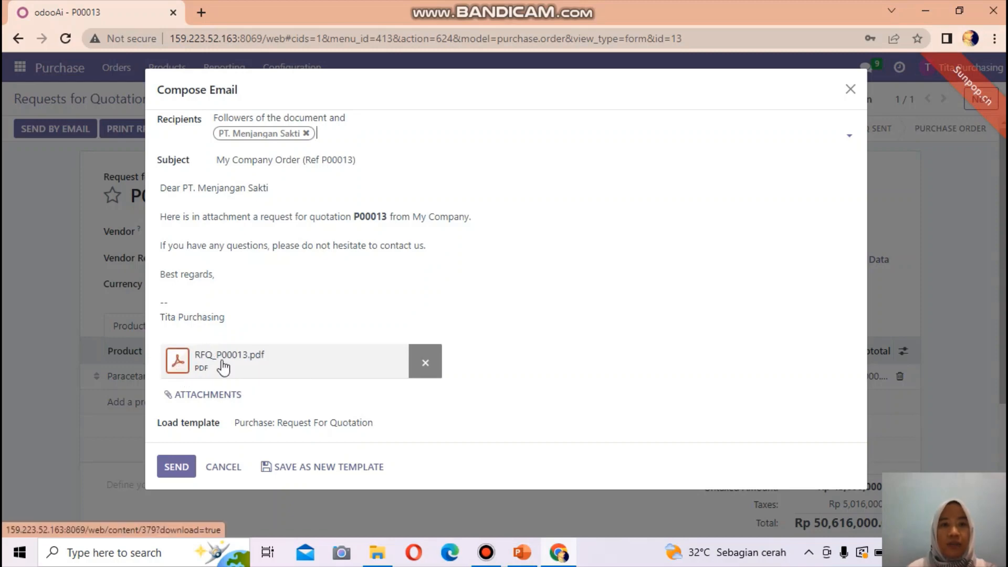
Send the P00013 quotation e-mail to PT. Menjangan Sakti
click(175, 469)
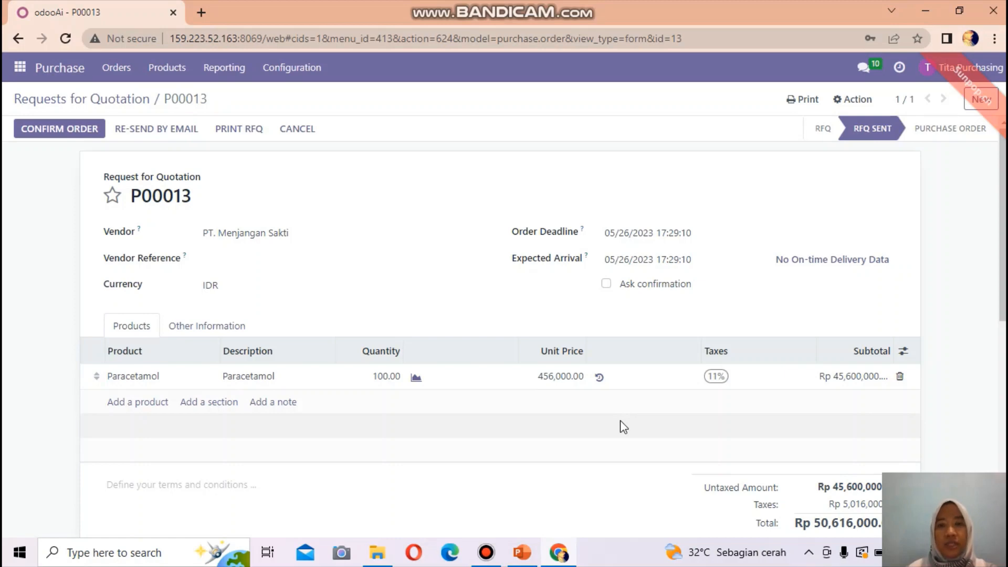
Confirm RFQ P00013 as a purchase order and review its chatter history
click(40, 127)
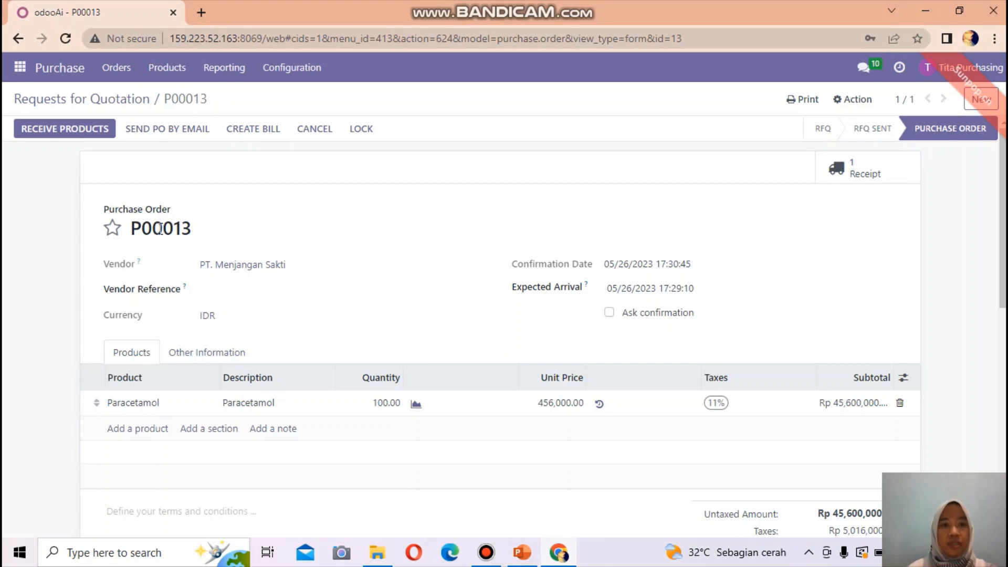
scroll(317, 355, down, 5)
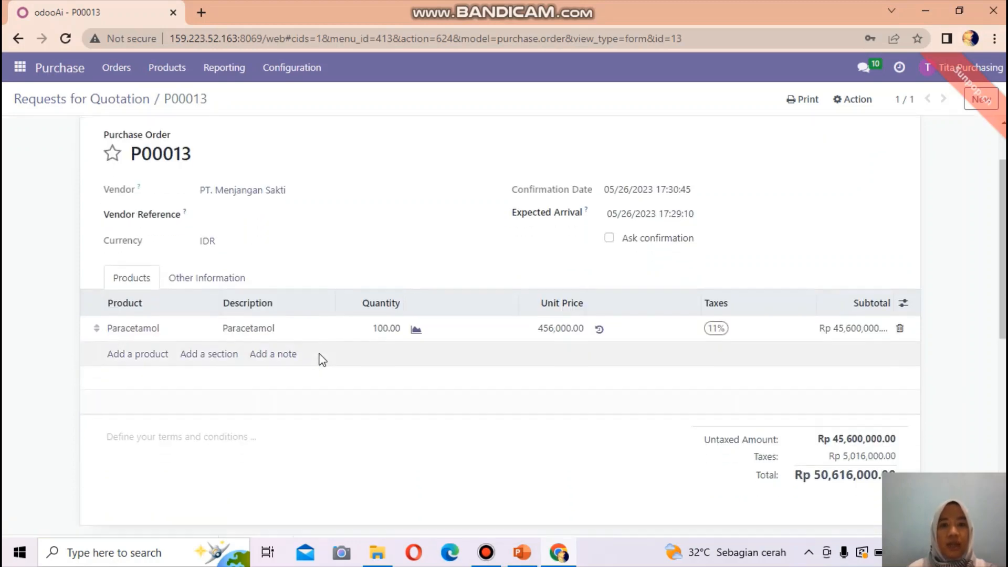
scroll(322, 357, down, 1)
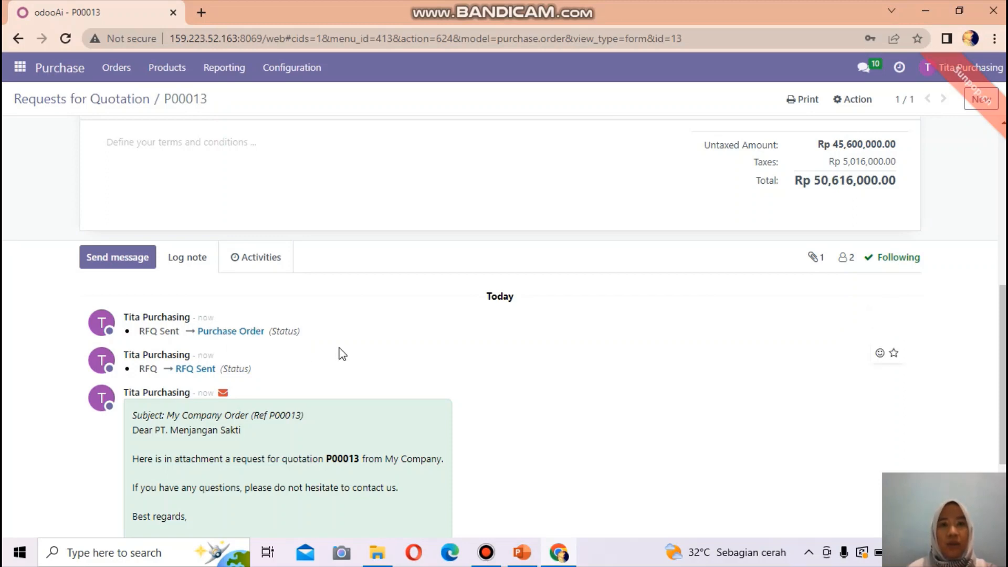
scroll(343, 354, up, 7)
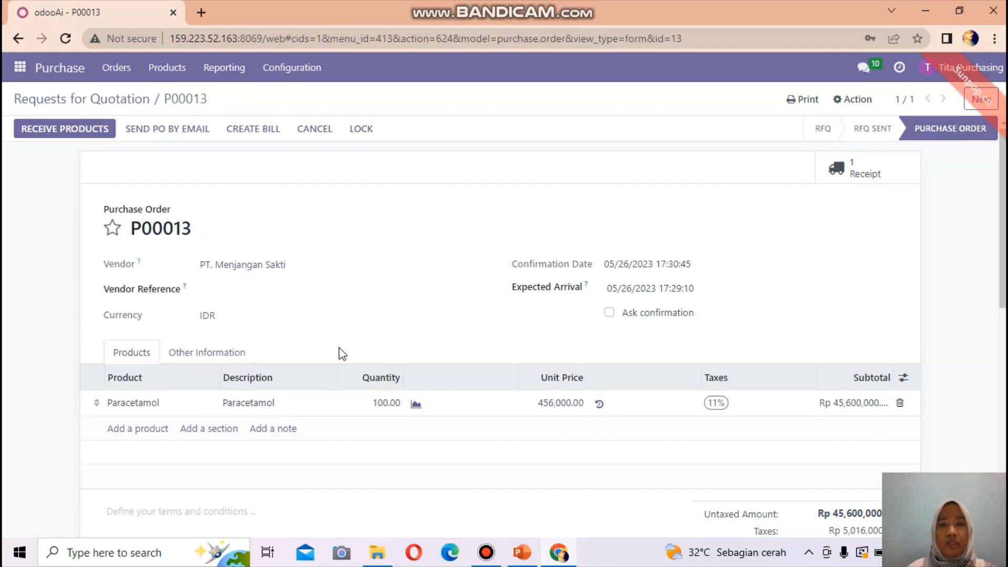
click(120, 68)
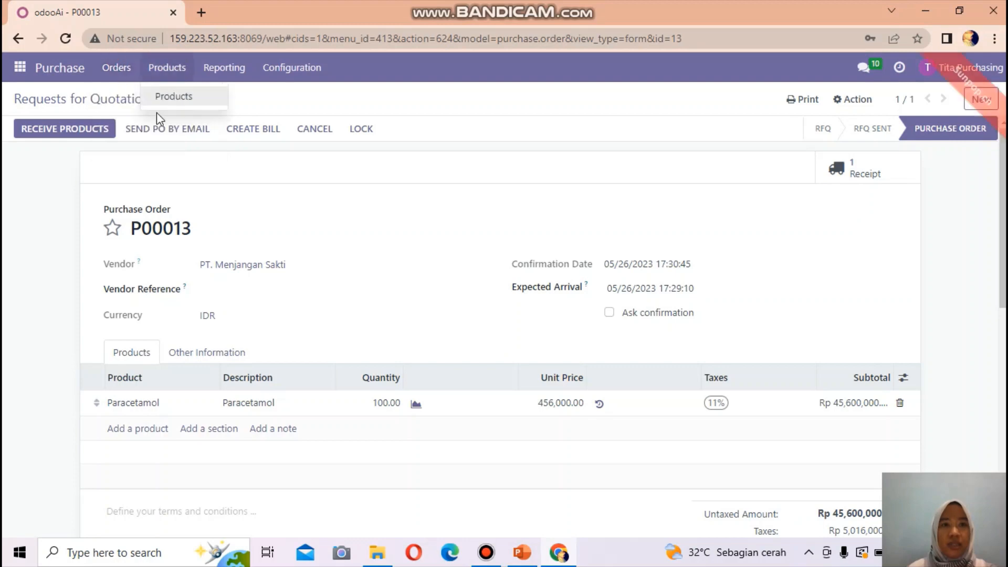
Show the Purchase Orders list with confirmed P00013 for PT. Menjangan Sakti on top
click(137, 115)
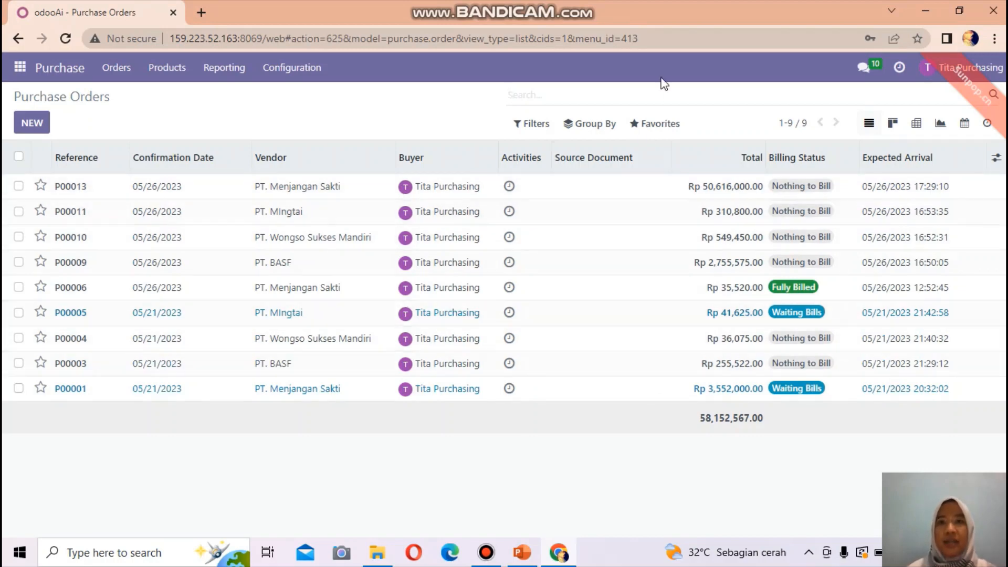
mouse_move(664, 6)
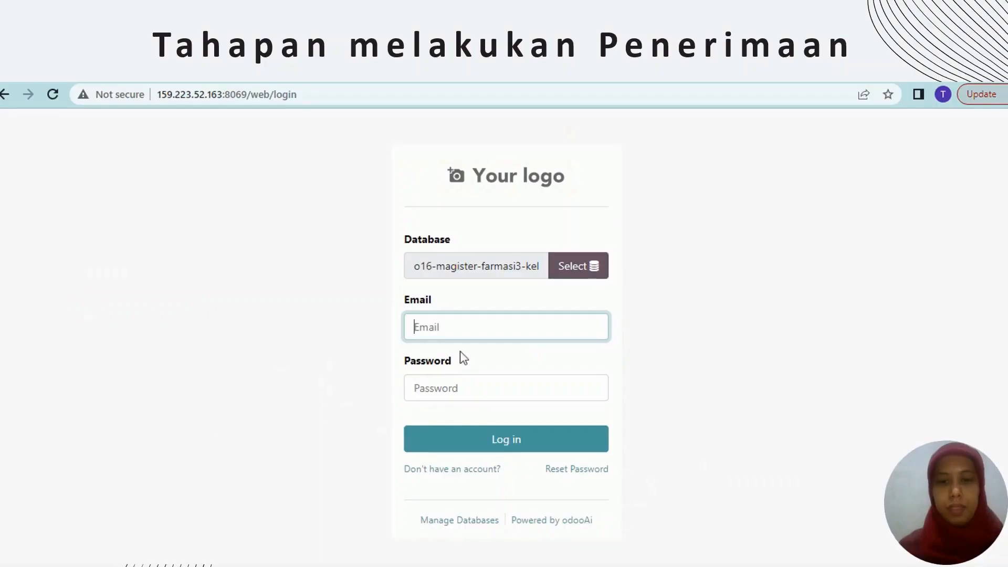
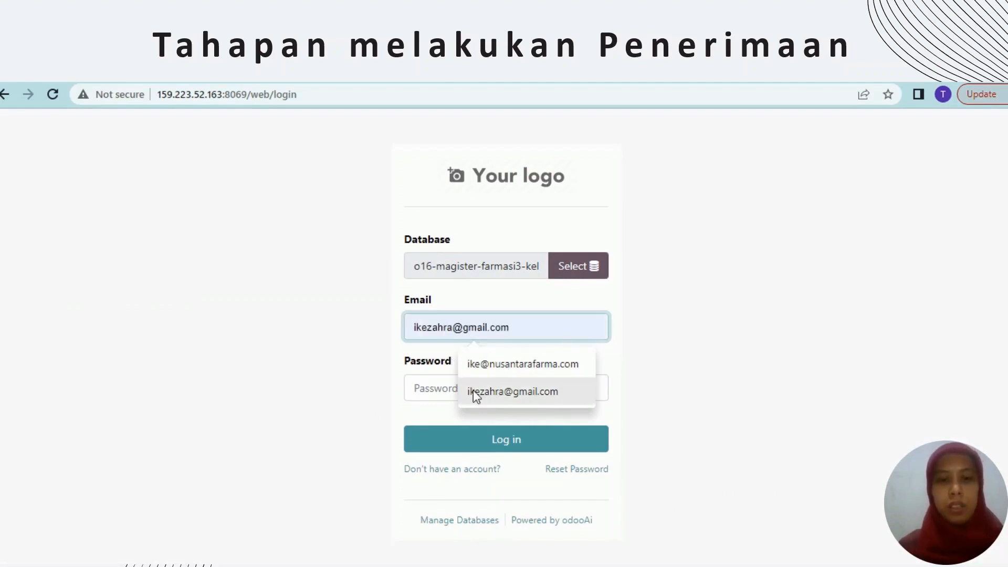
Log in as the warehouse user with the saved e-mail and password, then open the apps menu
click(485, 363)
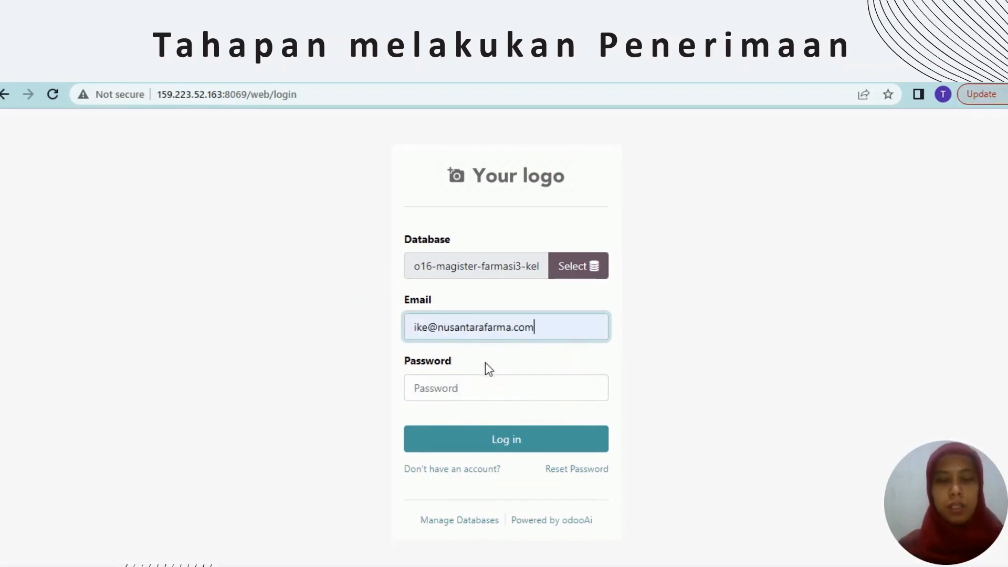
click(452, 384)
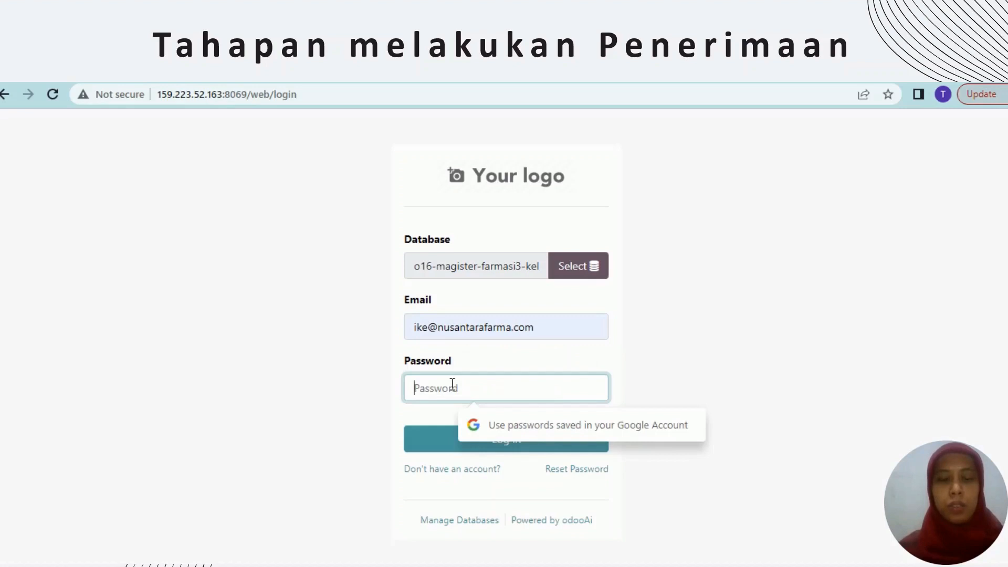
text(••••••)
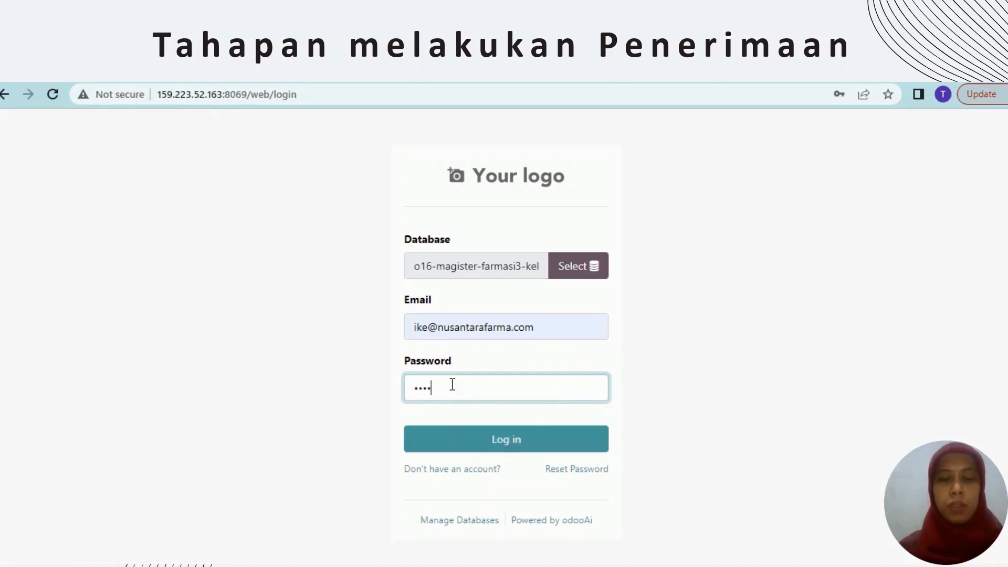
text(•••)
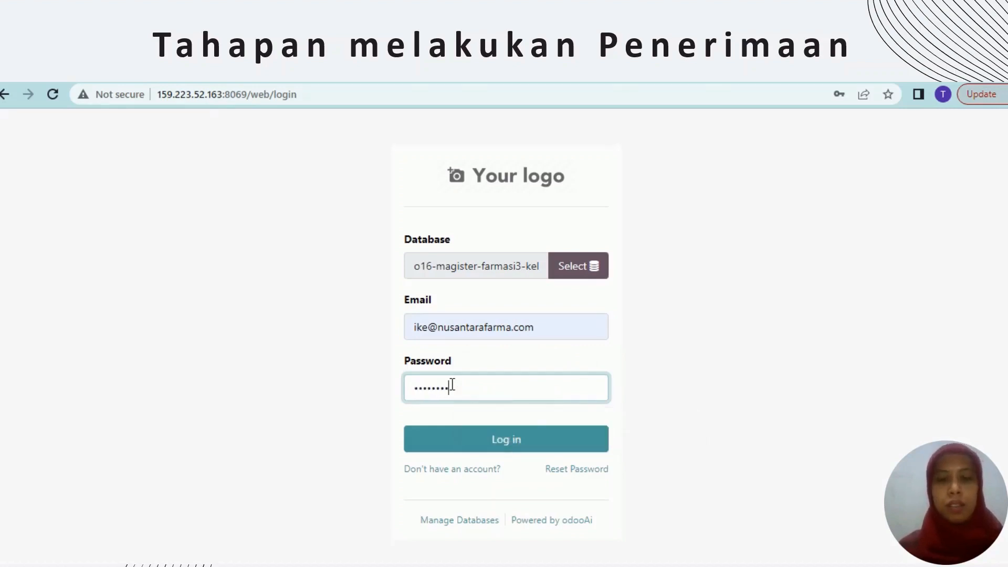
click(502, 445)
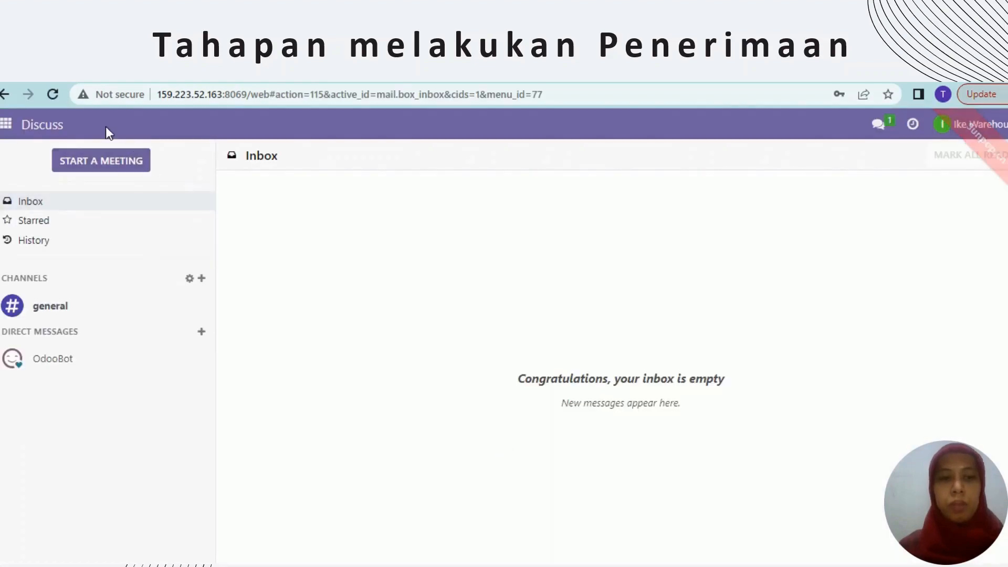
click(16, 126)
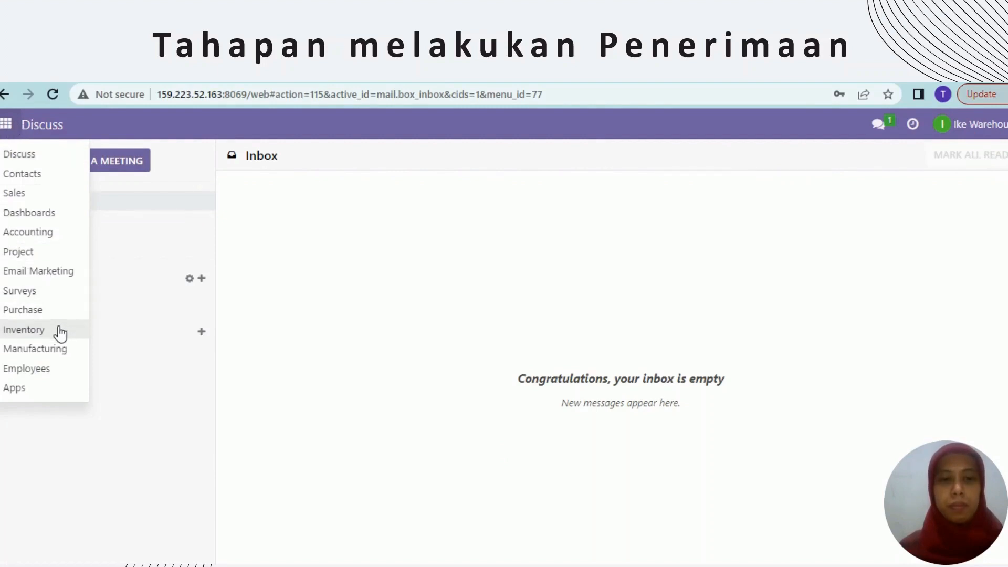
In Inventory, open receipt WH/IN/00008 from the Receipts to-process list
click(23, 329)
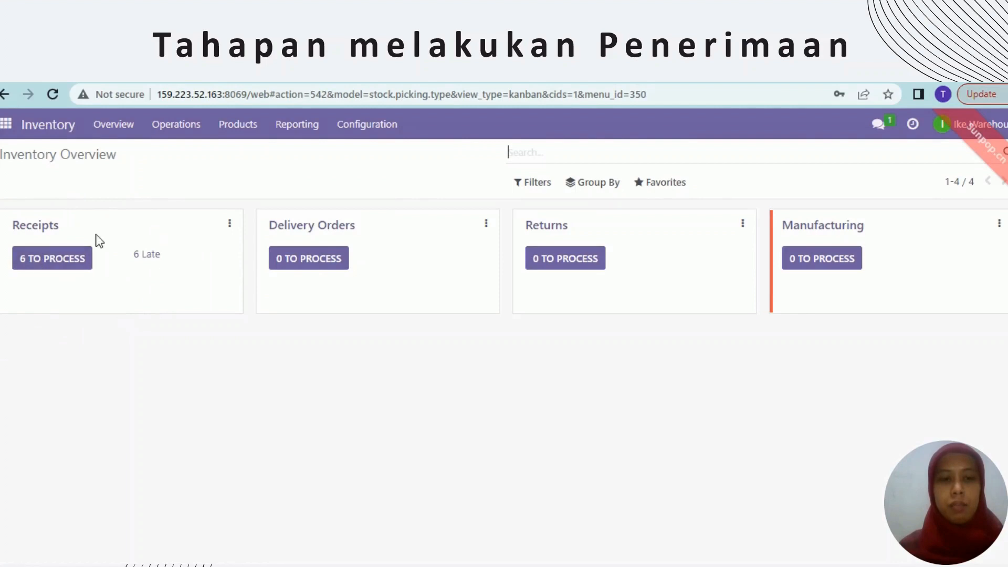
click(53, 258)
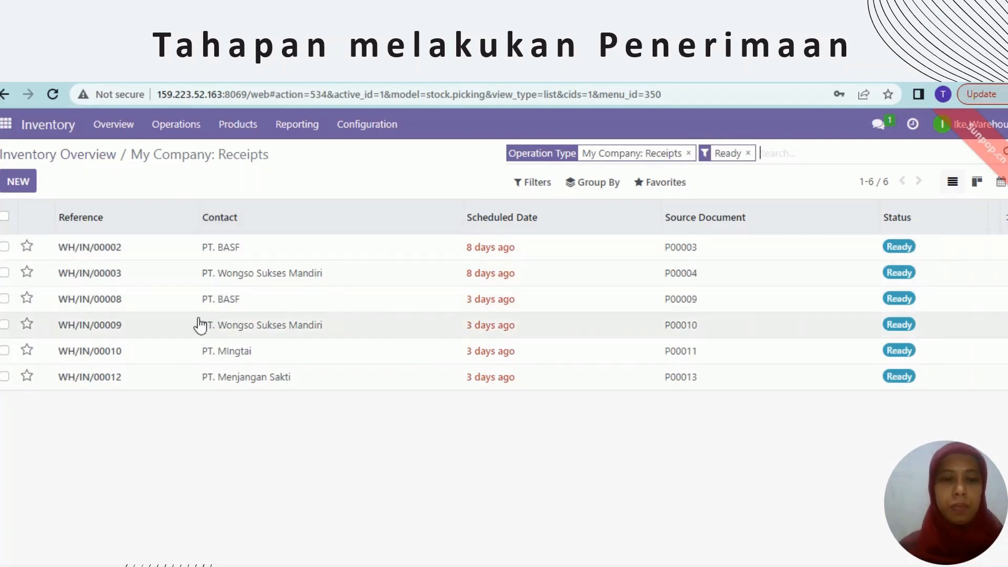
click(102, 309)
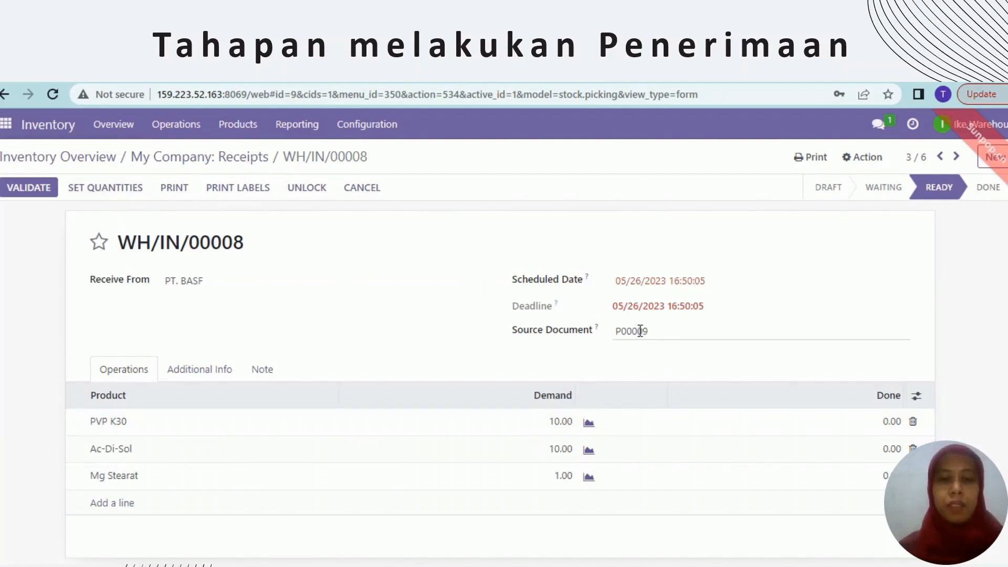
Set done quantities to 10 PVP K30, 10 Ac-Di-Sol and 1 Mg Stearat
click(890, 404)
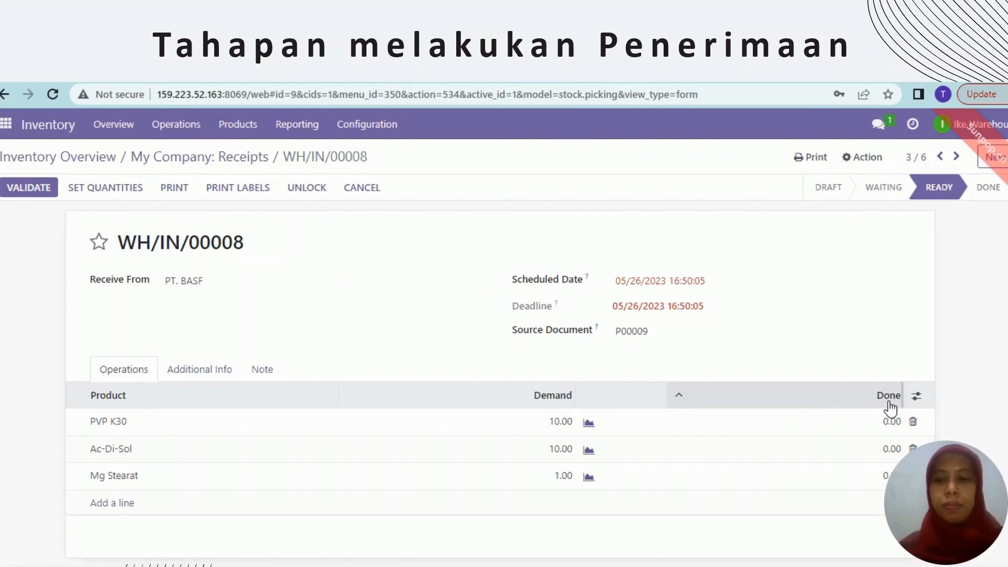
click(882, 422)
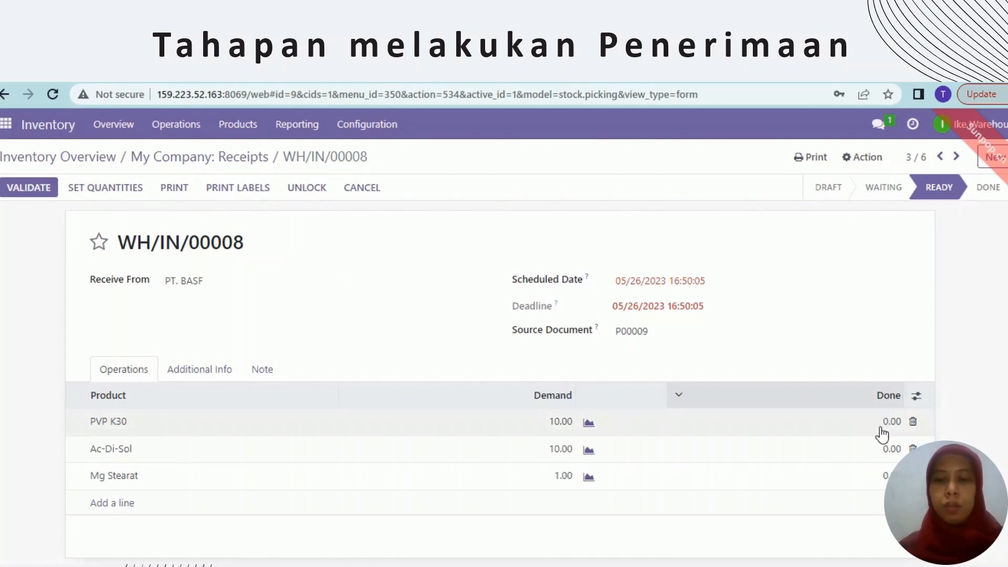
click(873, 427)
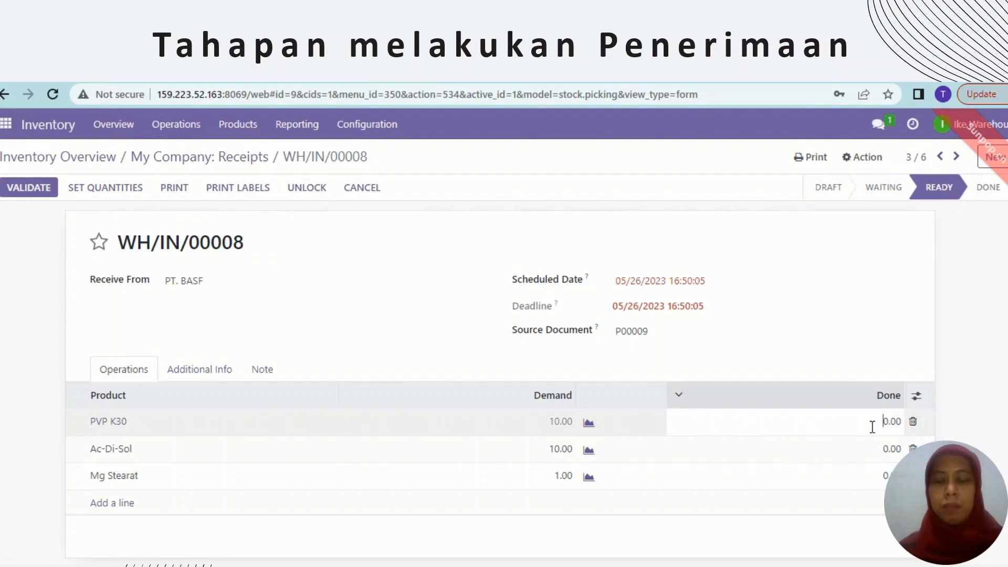
text(10)
key(Delete)
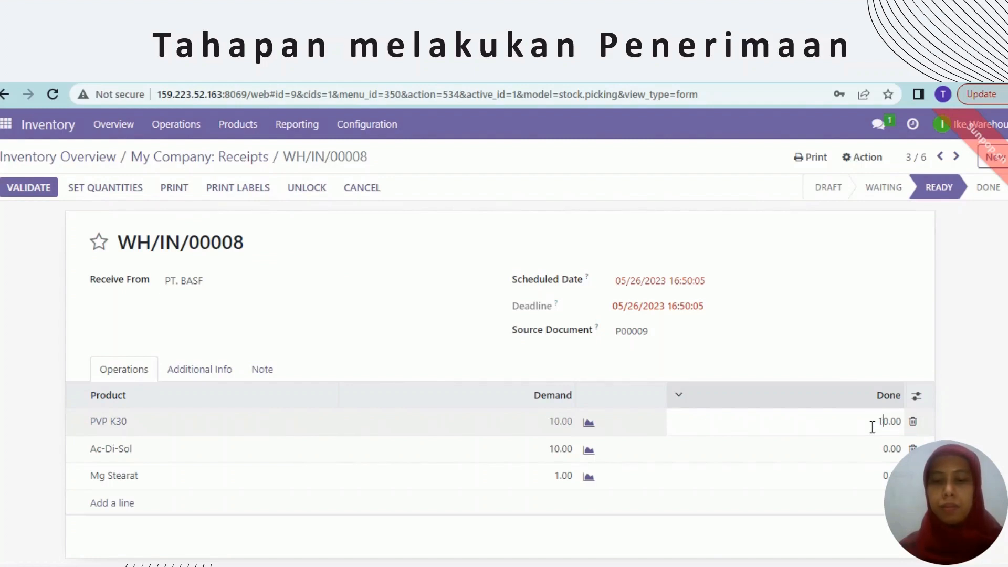
click(882, 461)
click(881, 456)
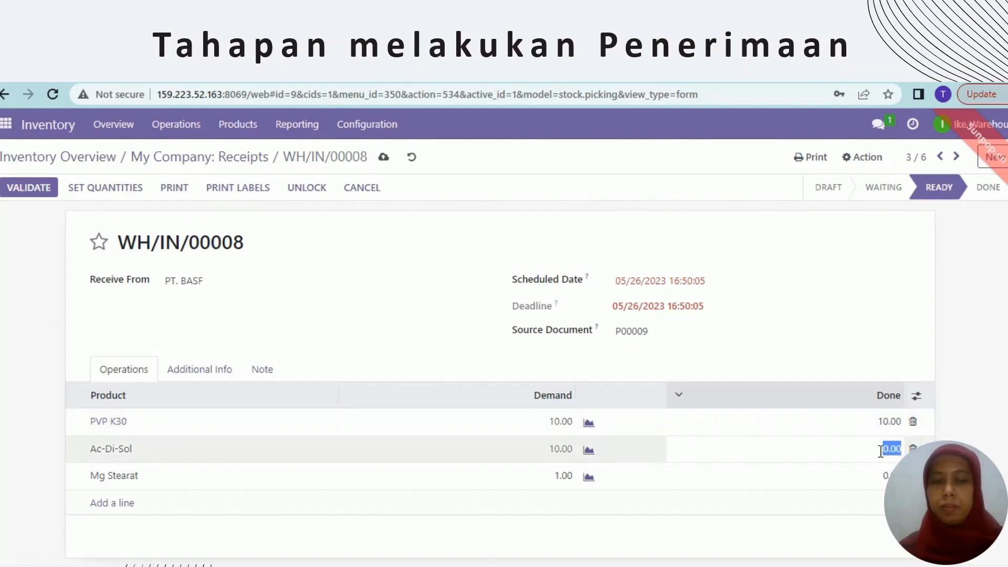
click(881, 451)
text(1)
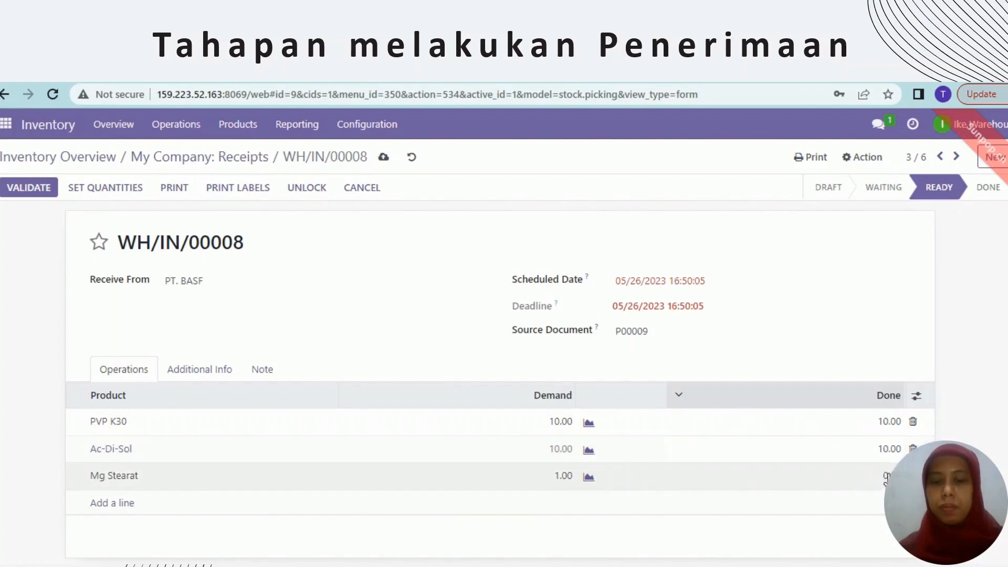
click(886, 477)
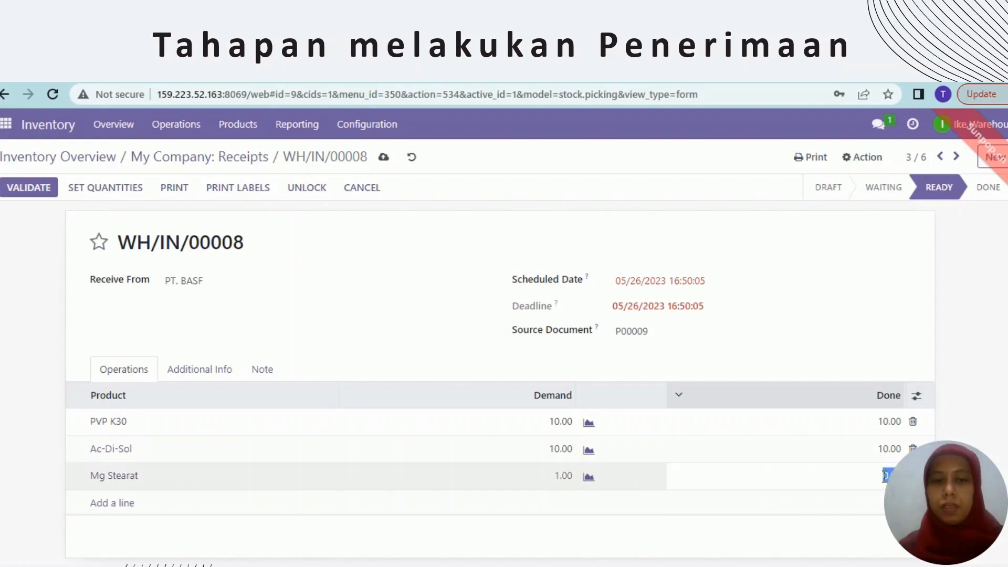
click(887, 475)
key(BackSpace)
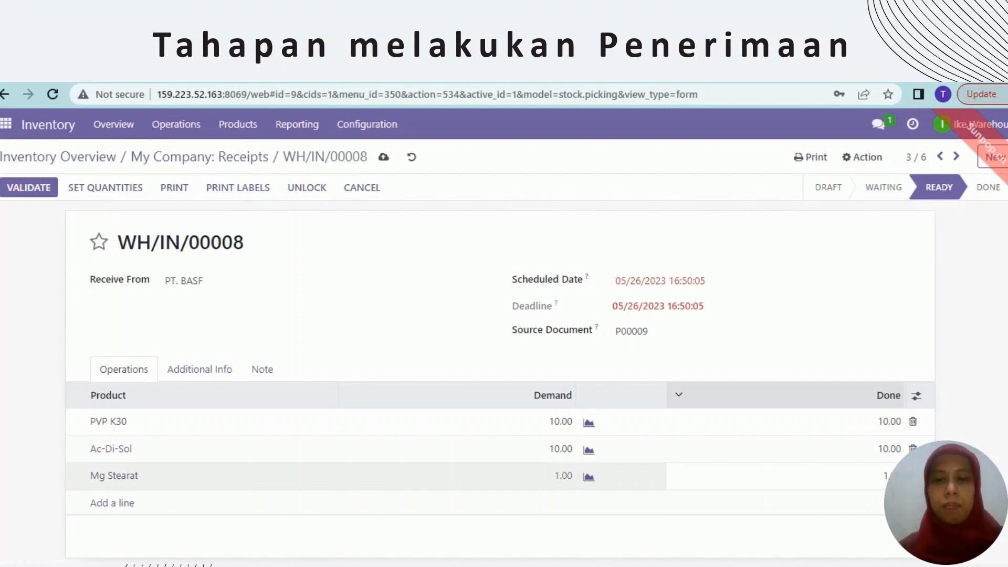
scroll(887, 475, down, 3)
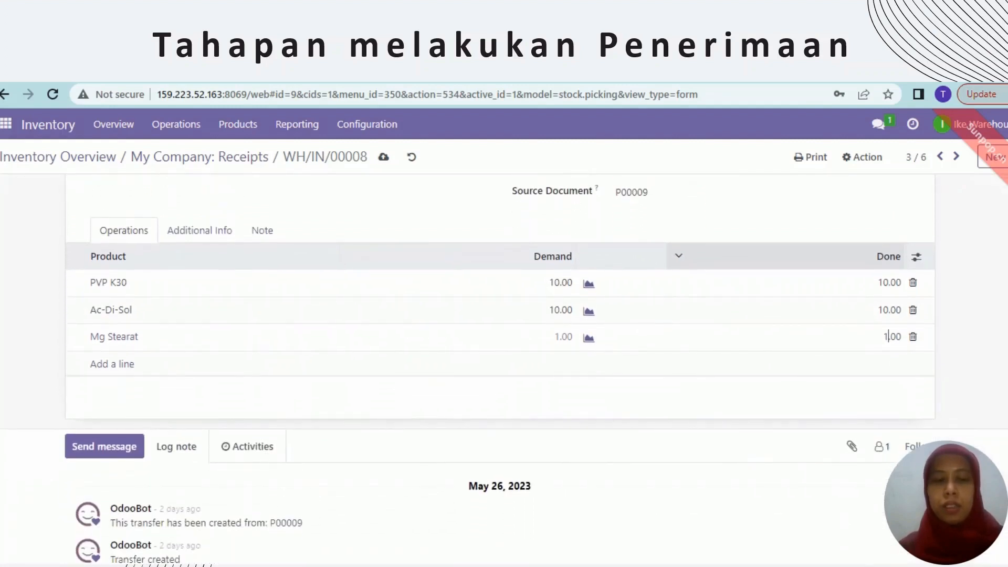
scroll(499, 367, up, 3)
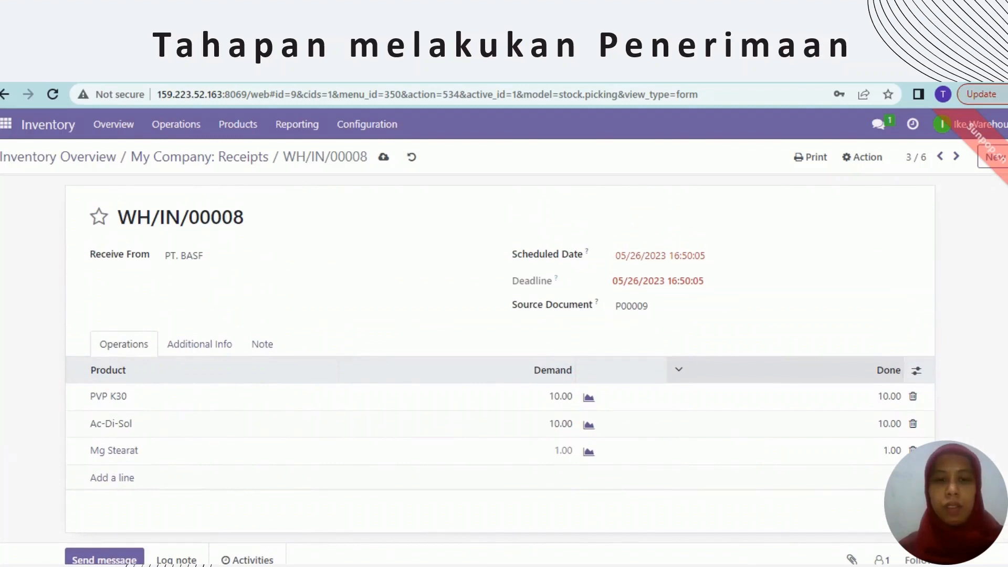
scroll(503, 367, up, 1)
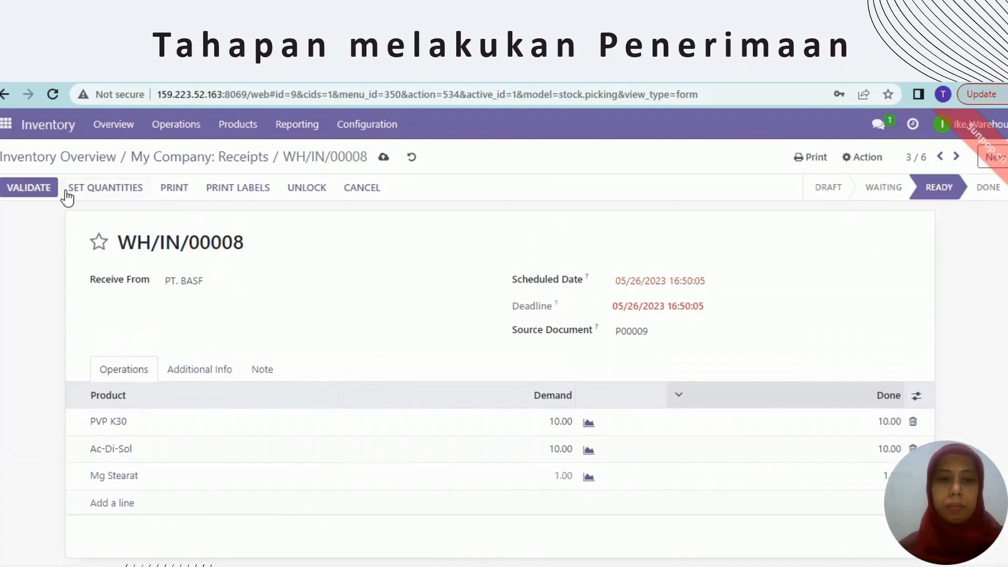
Validate receipt WH/IN/00008 and view the Inventory products list with on-hand stock
click(34, 190)
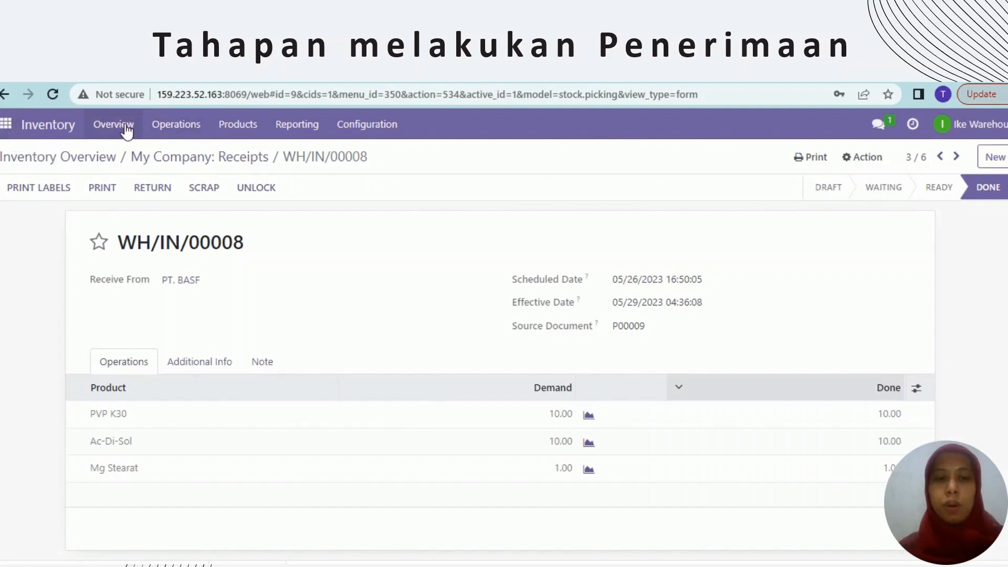
click(232, 133)
click(244, 155)
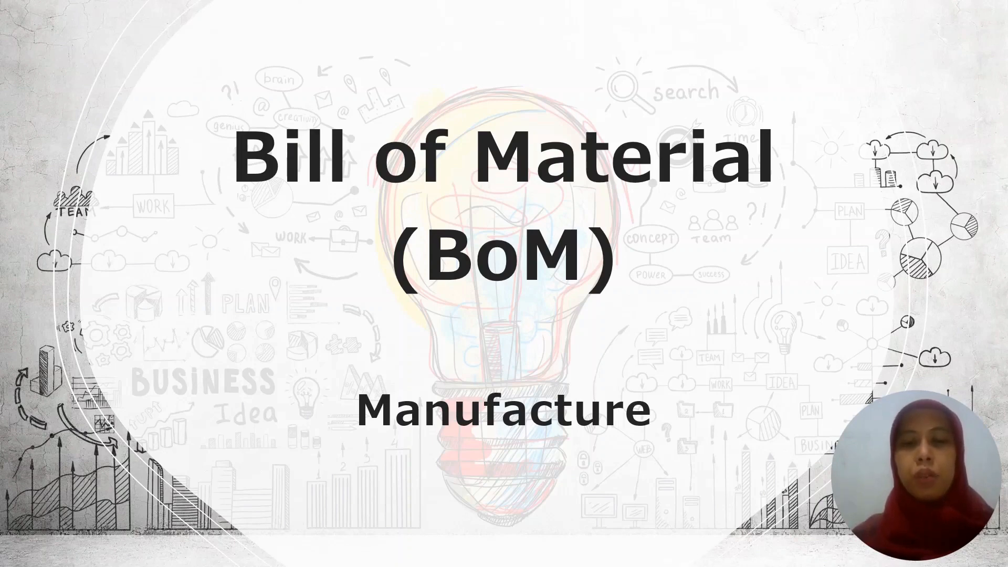
Advance the slideshow to the Formula Kitamol Tablet slide, then to Tahapan Bill of Material
key(Right)
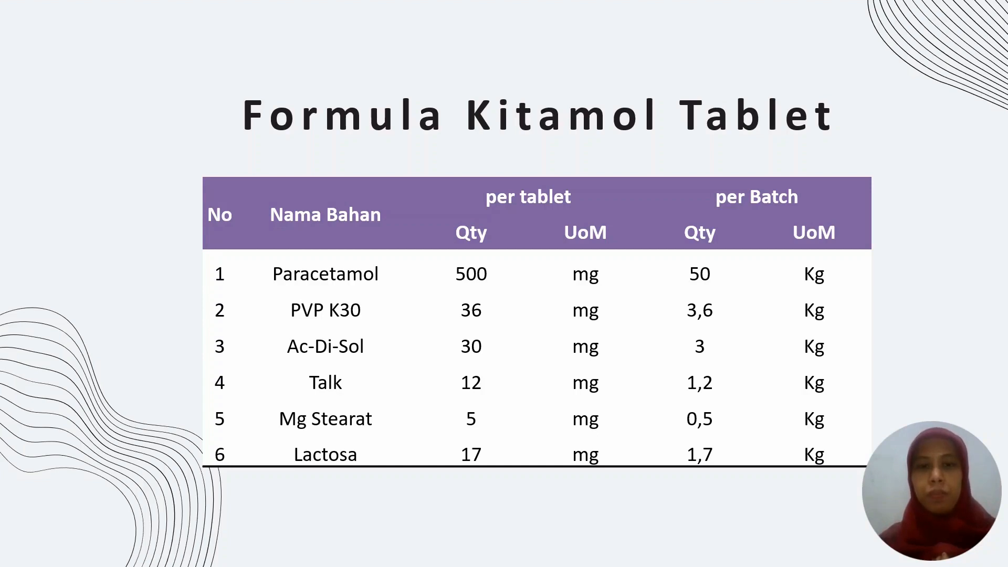
key(Right)
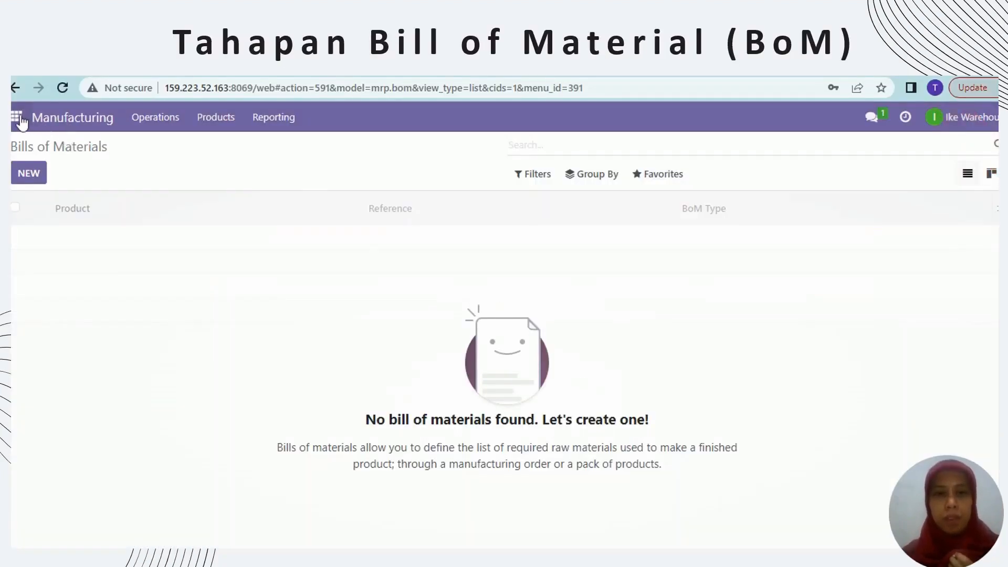
Create a new Manufacturing bill of materials for KITAMOL 500 MG TABLET with quantity 10,000
click(19, 119)
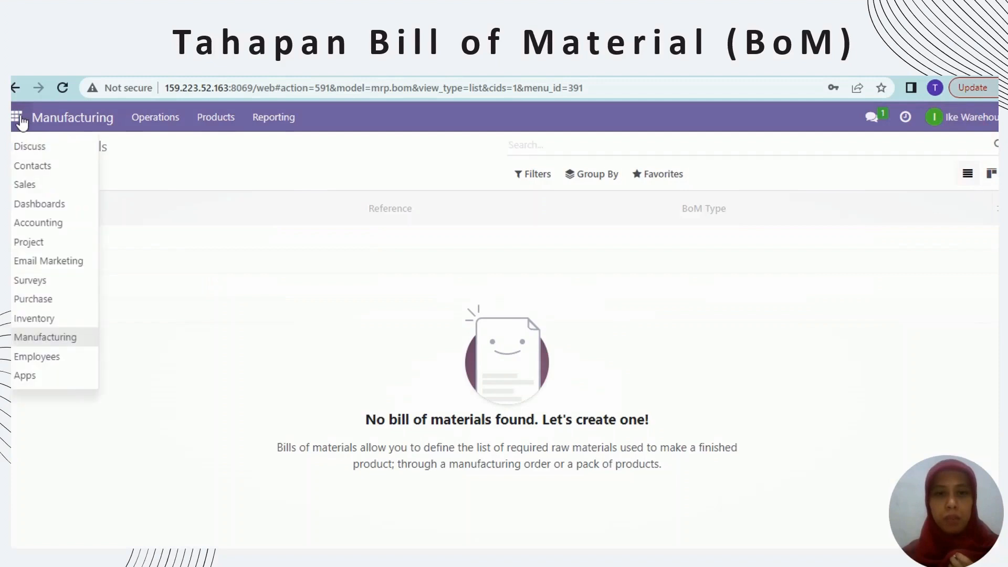
click(51, 337)
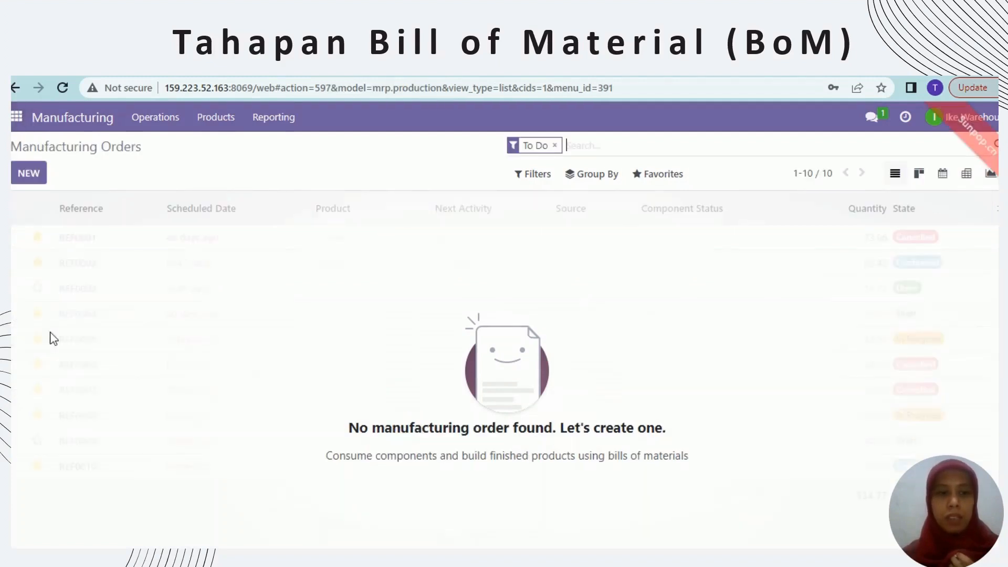
click(217, 126)
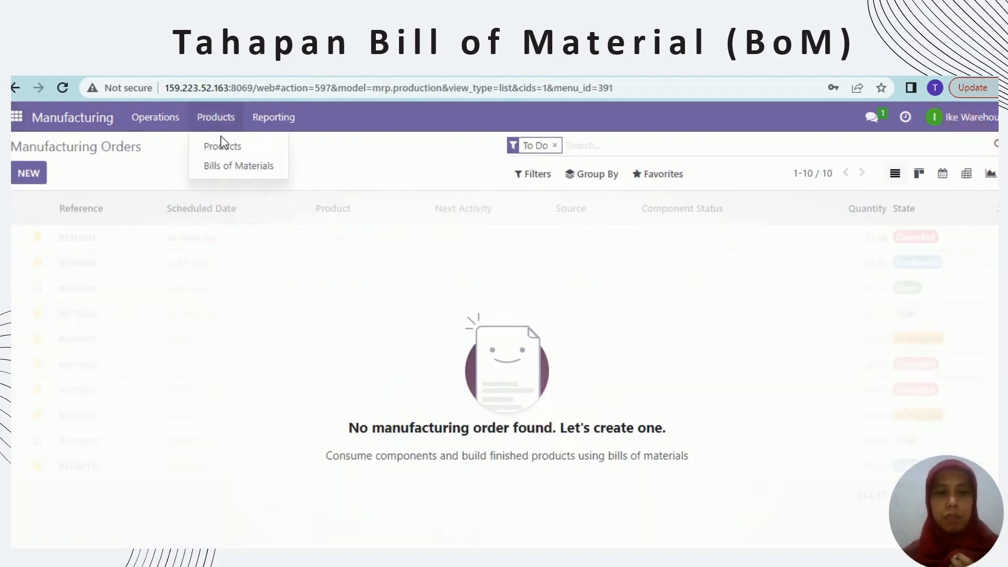
click(232, 168)
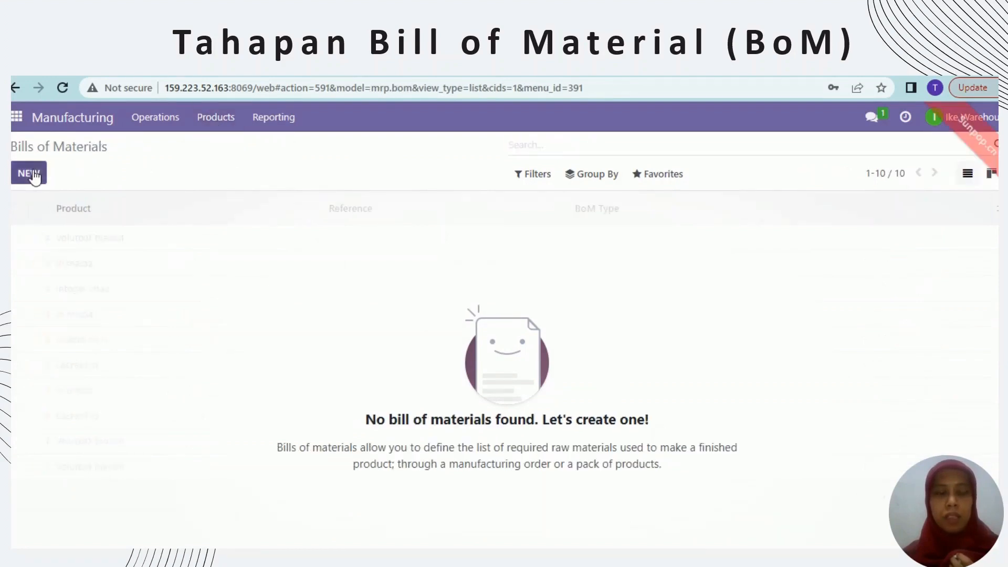
click(29, 174)
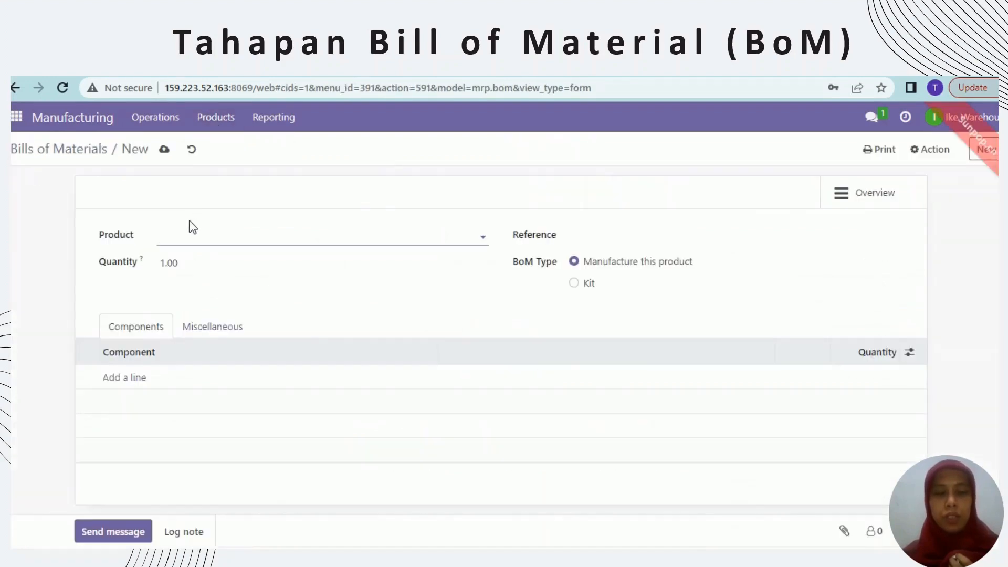
text(Kita)
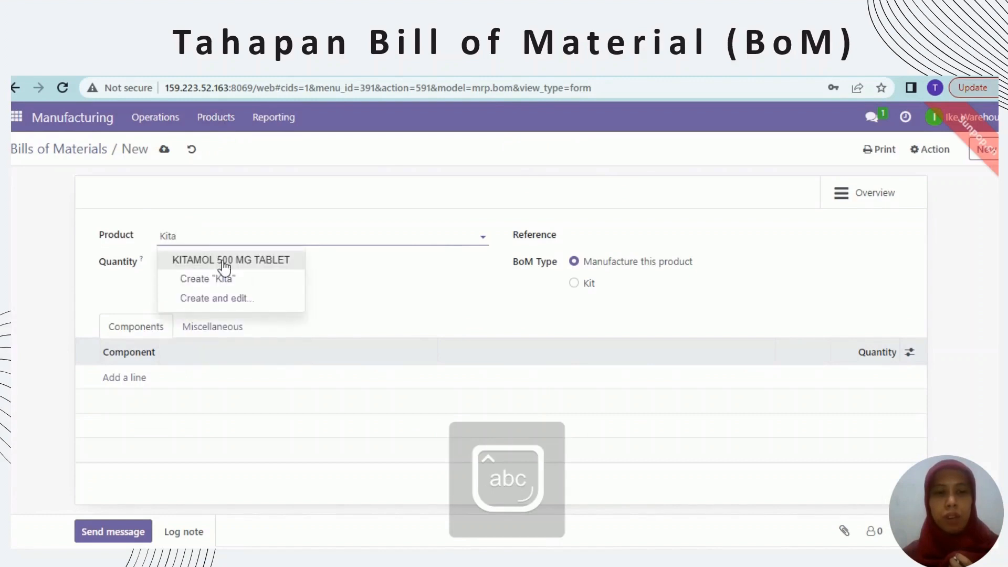
click(221, 261)
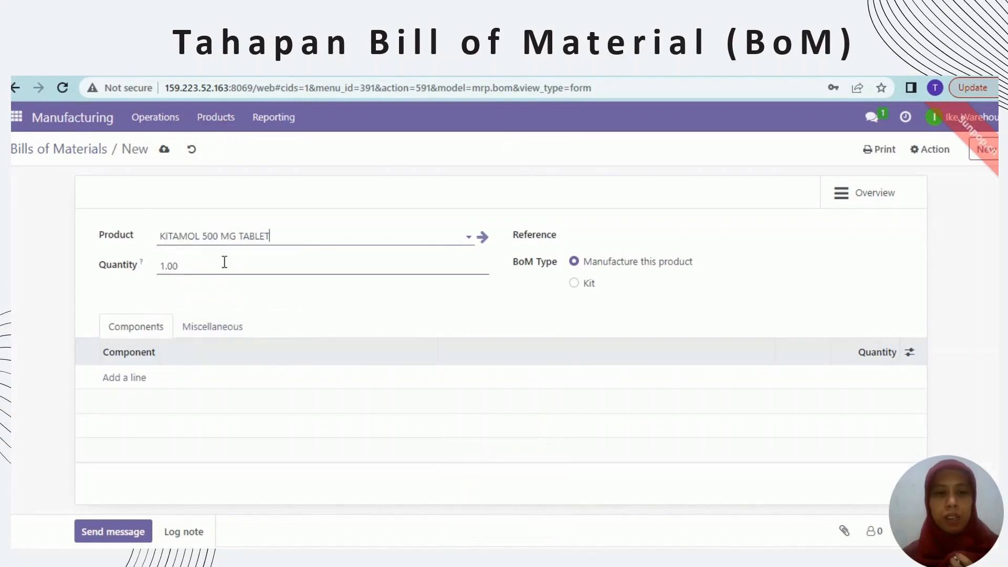
click(165, 266)
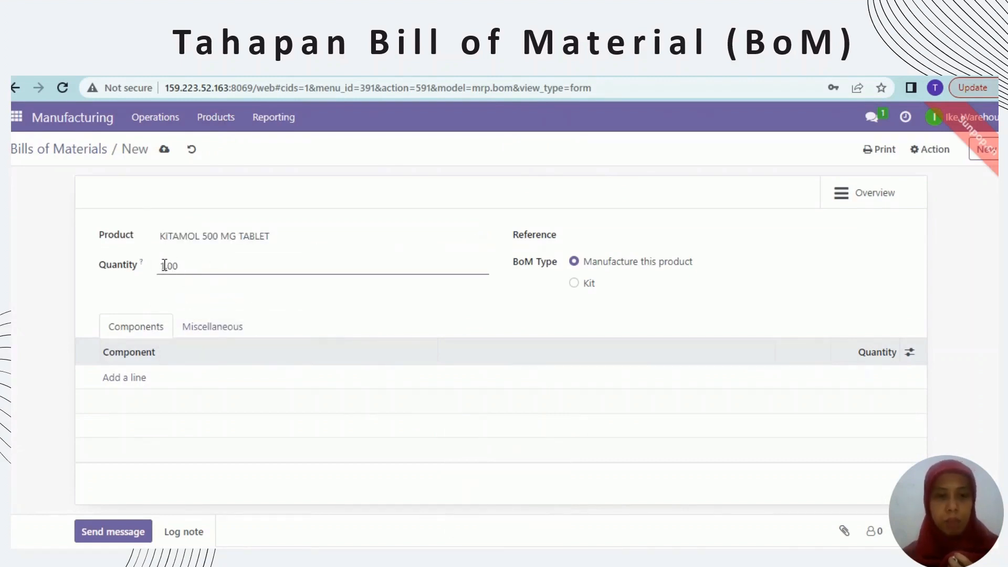
text(0)
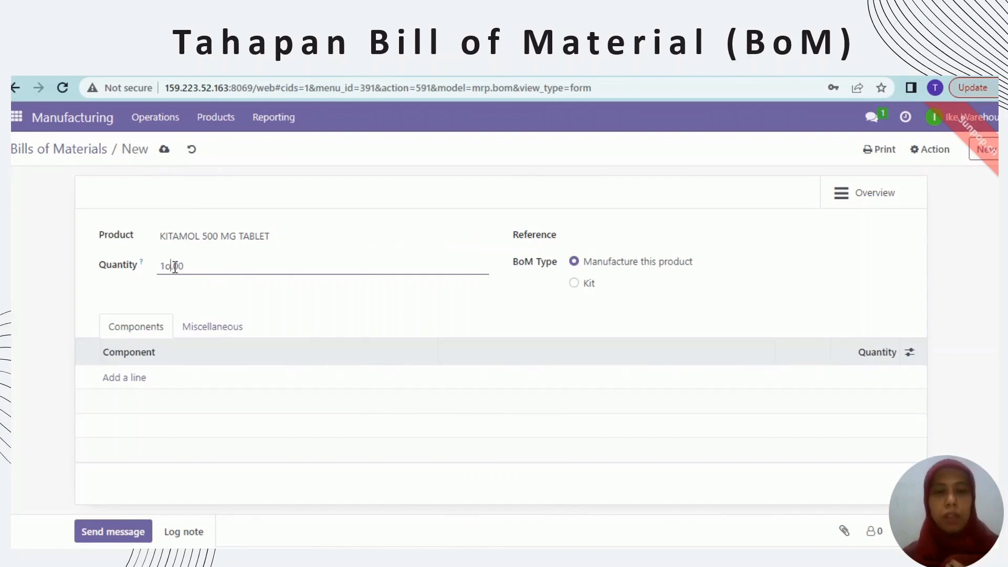
text(000)
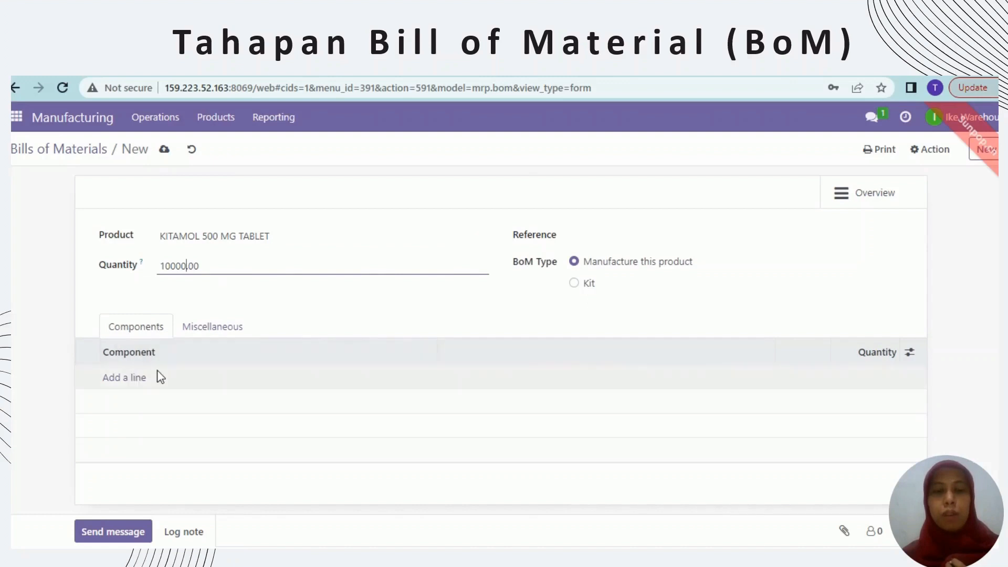
click(131, 382)
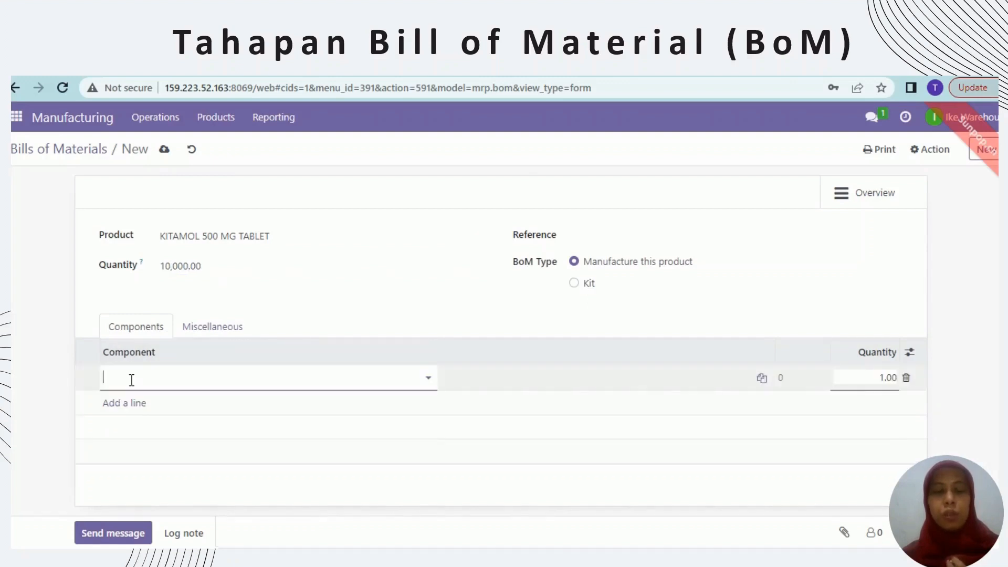
Add Paracetamol as the first component with quantity 50
text(Para)
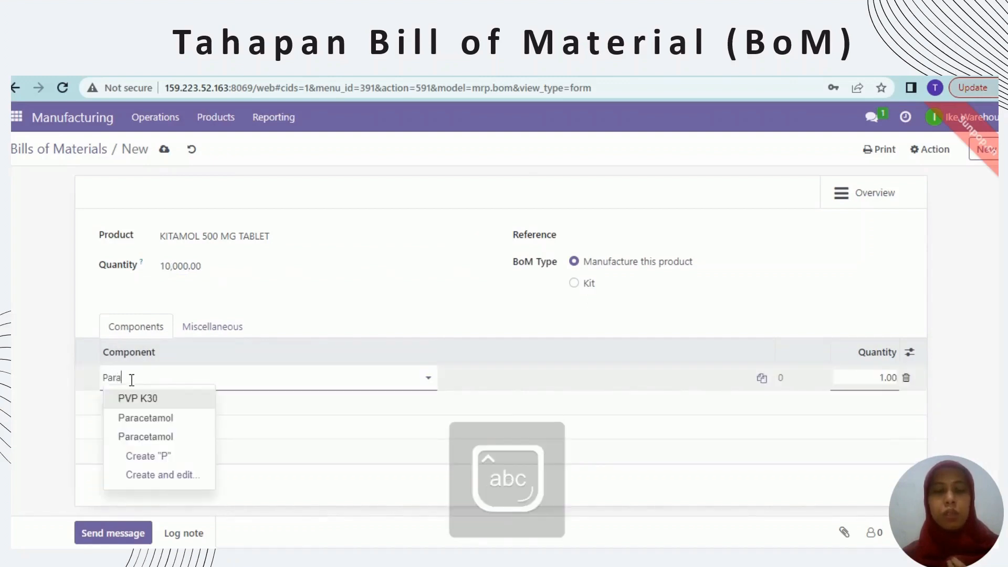
text(ceta)
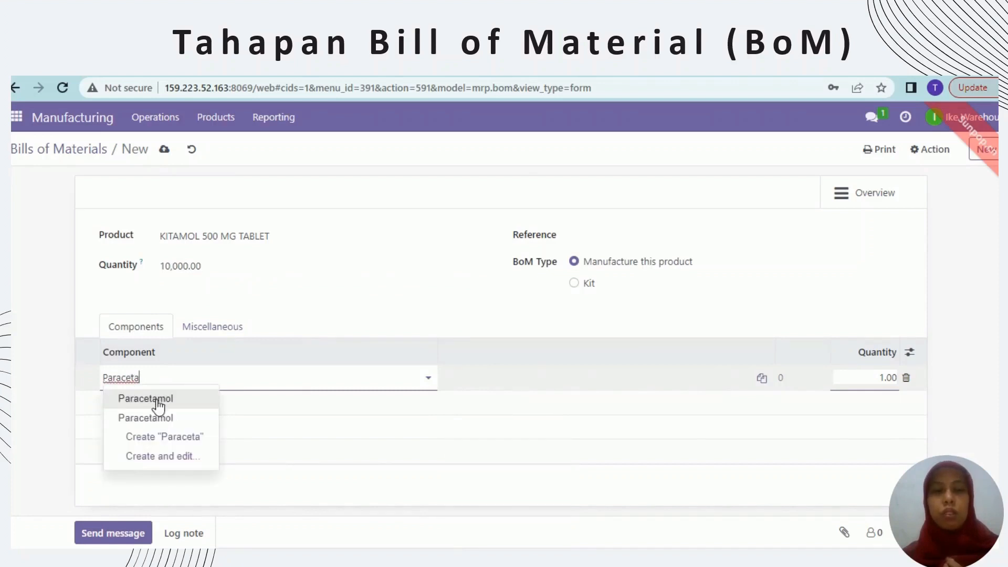
click(159, 405)
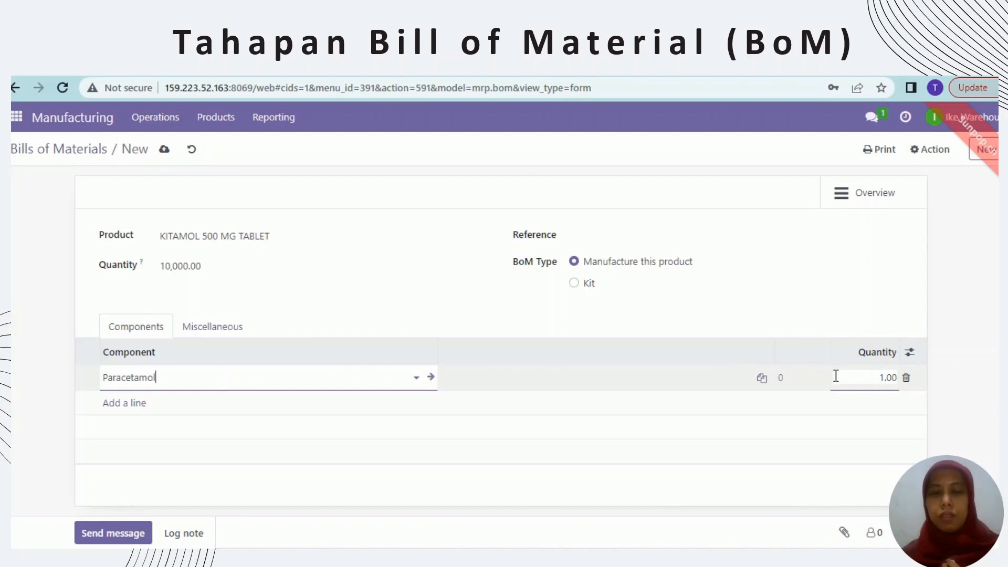
click(886, 380)
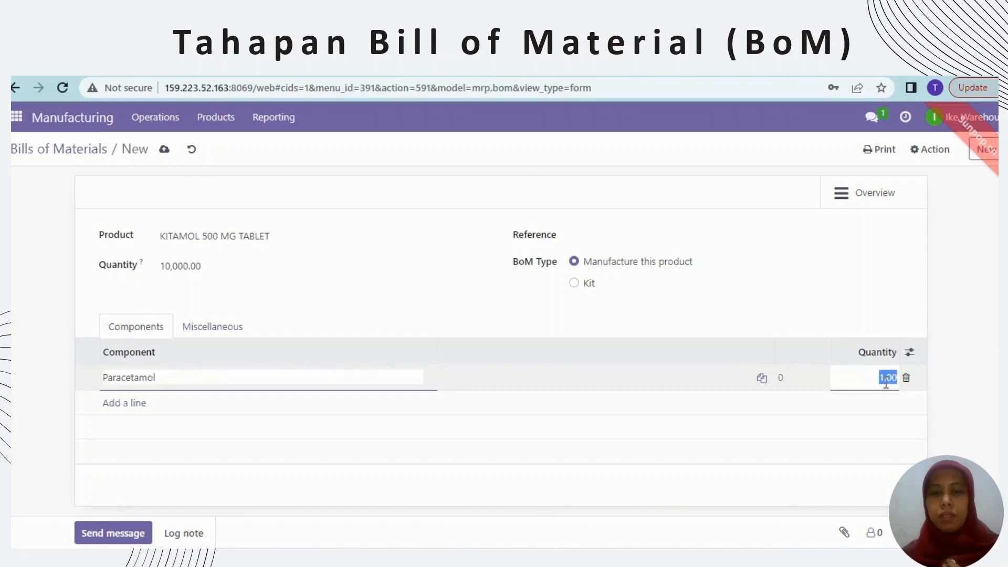
click(886, 382)
text(5)
text(50)
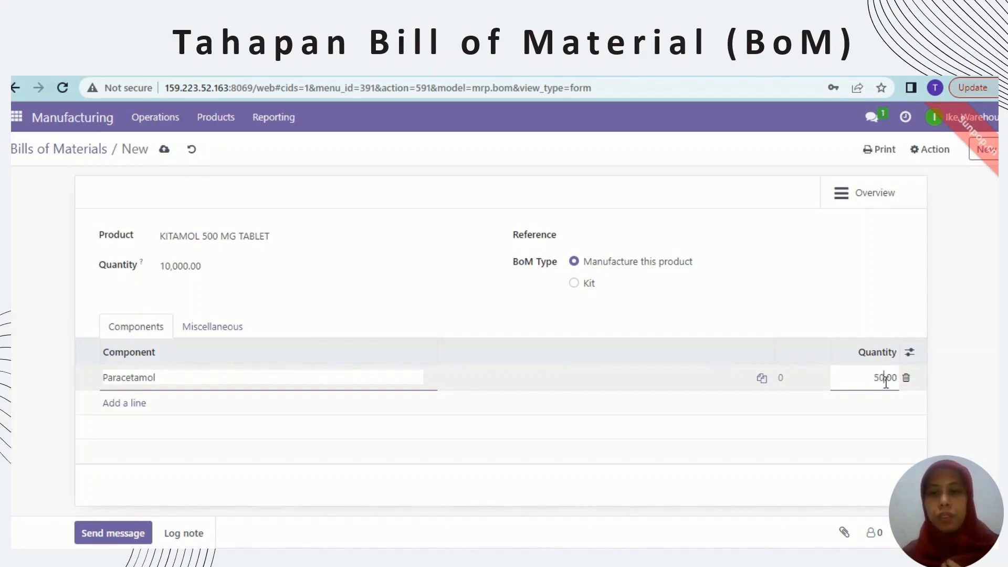
Add PVP K30 with quantity 3.60 and start an Ac-Di-Sol component line
click(141, 405)
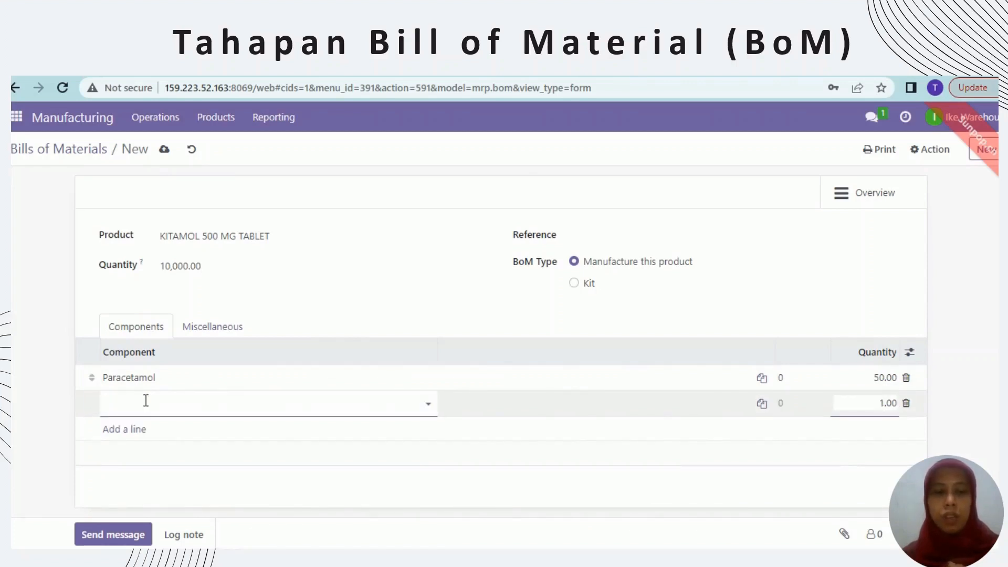
text(pv)
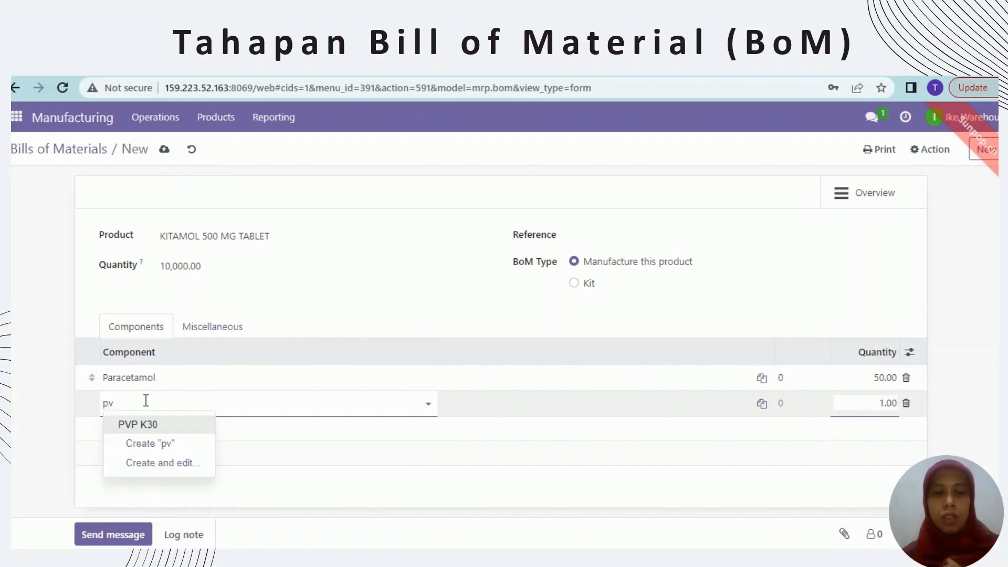
click(157, 426)
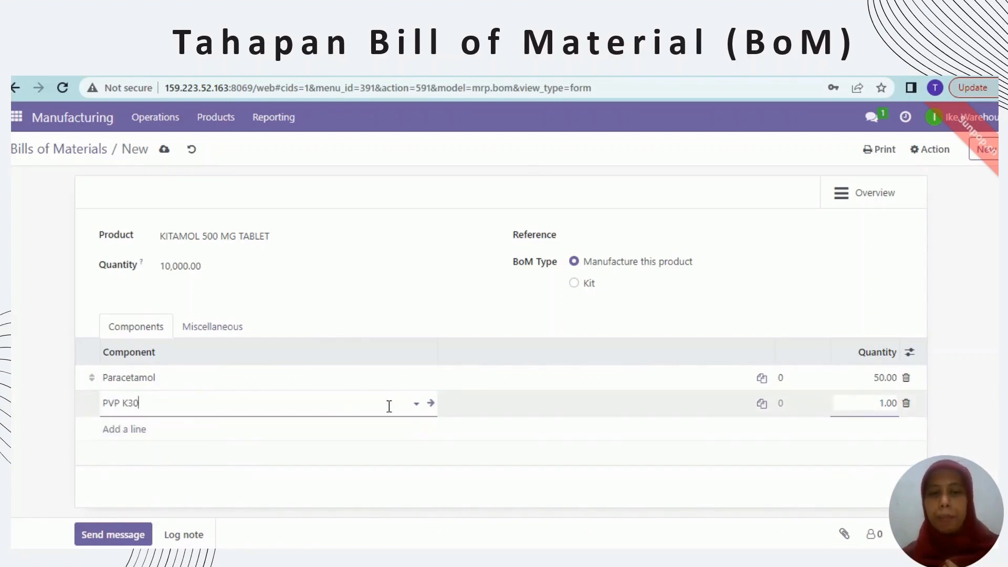
click(881, 407)
click(882, 407)
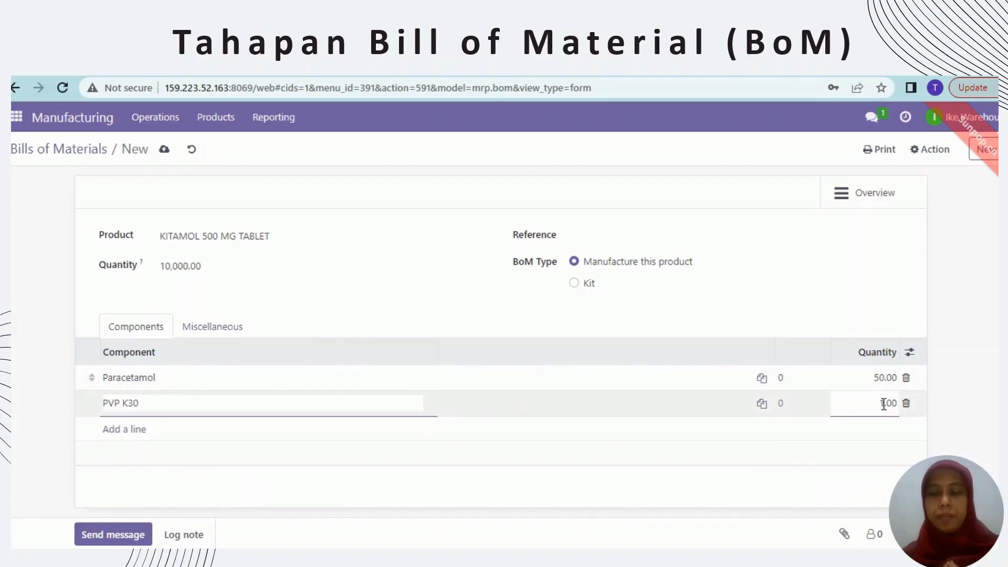
double_click(883, 403)
click(883, 403)
key(BackSpace)
text(3)
key(BackSpace)
text(6)
click(132, 429)
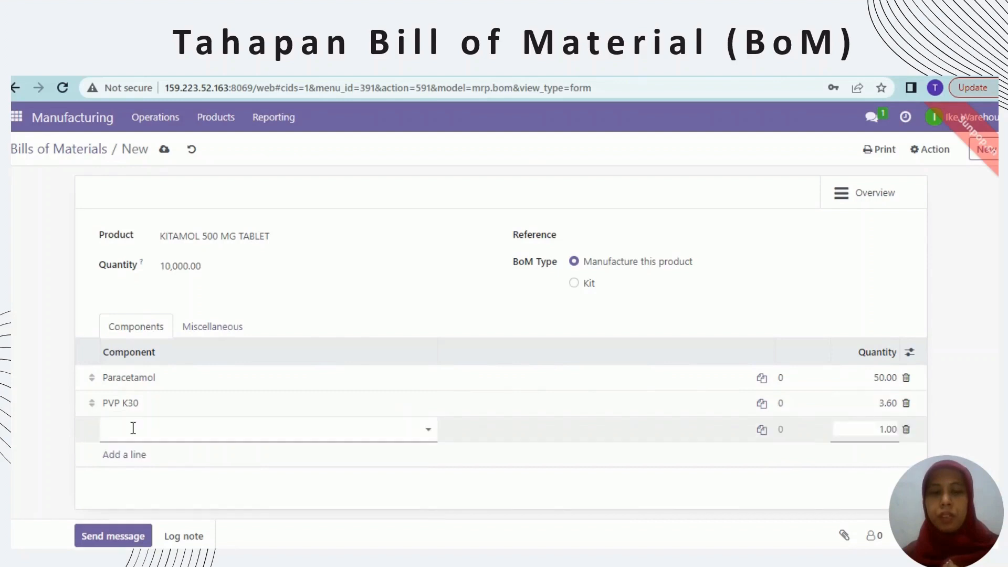
text(ac)
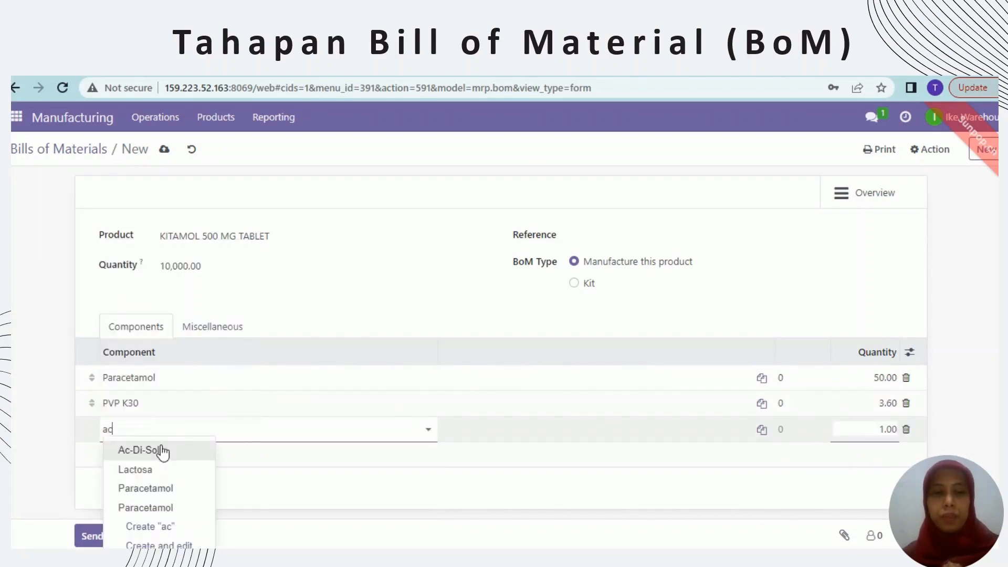
Add Ac-Di-Sol at 3.00 and Talk at 1.20 as components
click(160, 448)
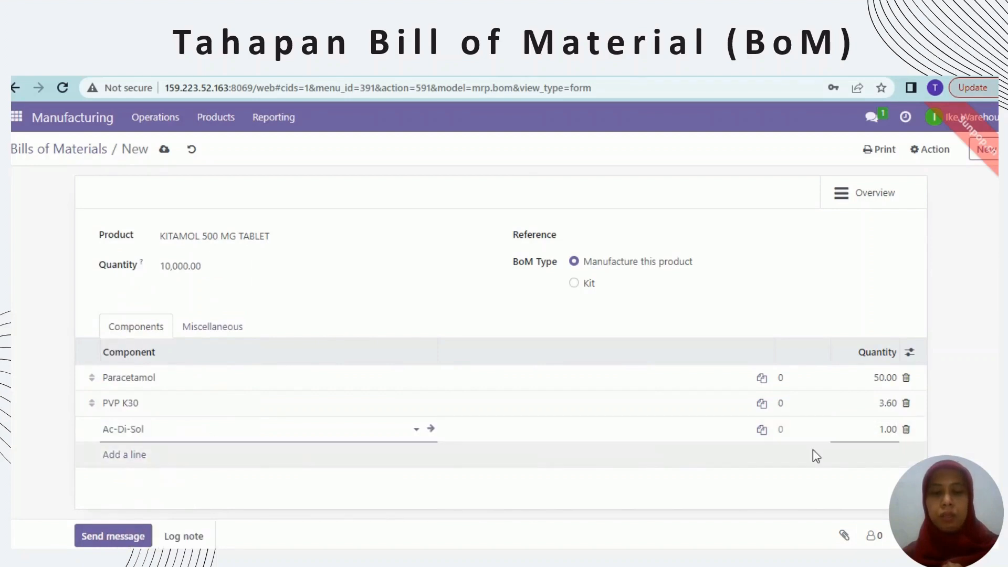
click(882, 431)
click(884, 430)
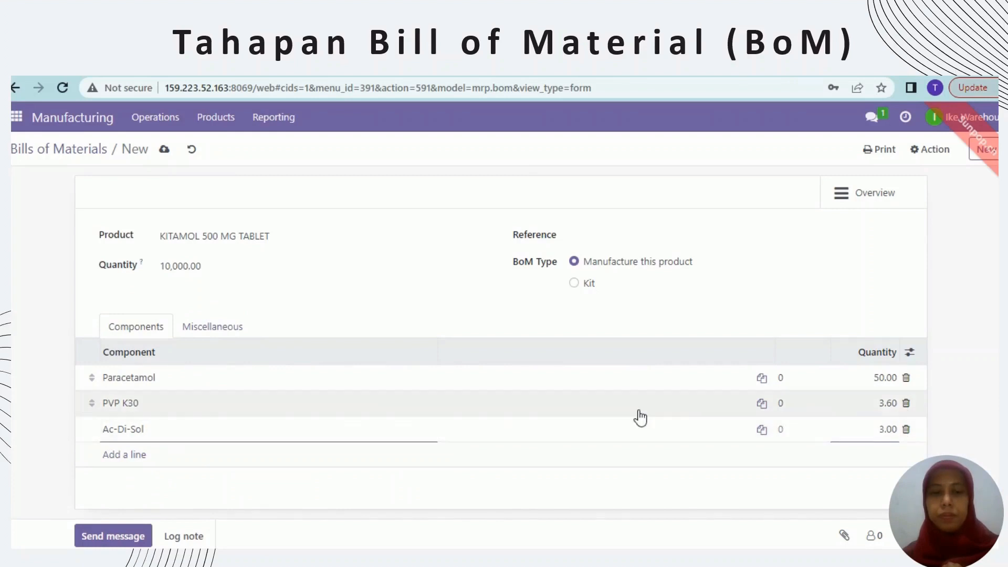
click(136, 457)
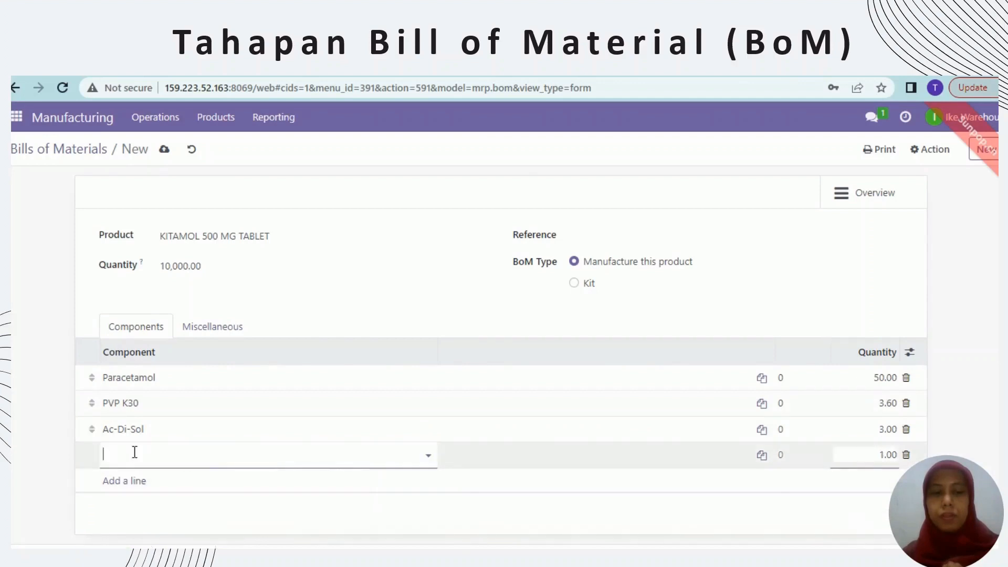
text(Ta)
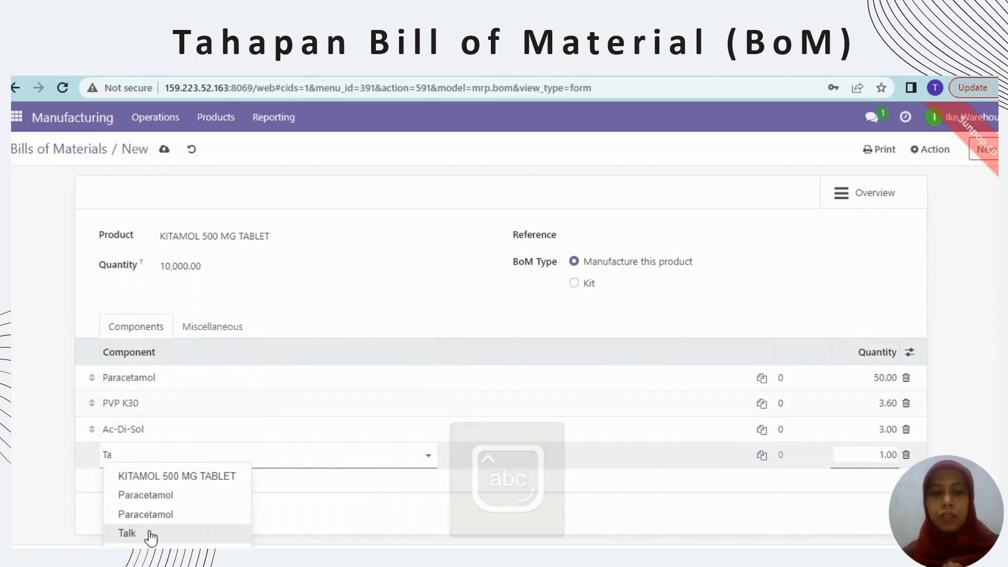
click(127, 532)
click(884, 460)
click(883, 459)
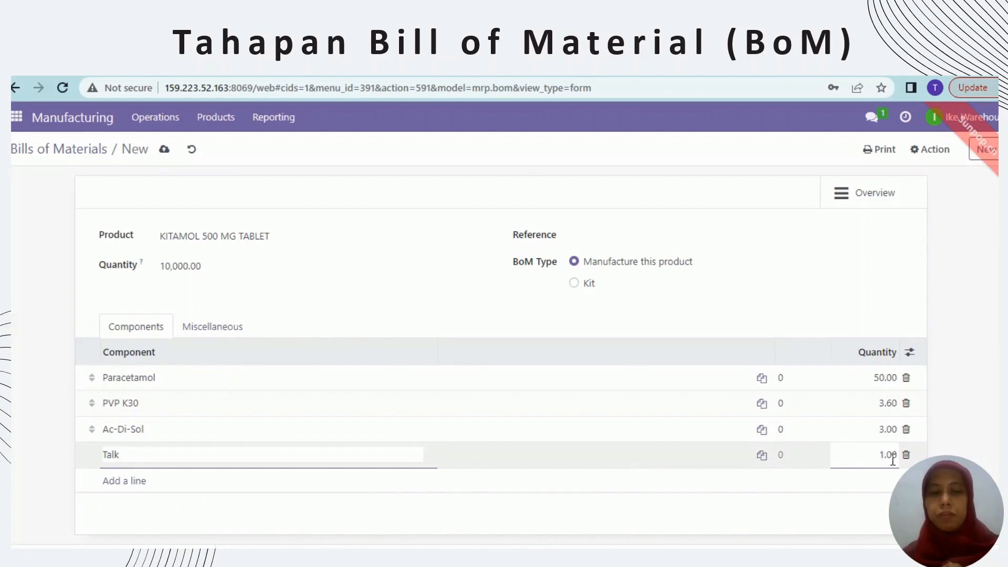
drag(879, 459, 892, 460)
click(892, 460)
click(780, 483)
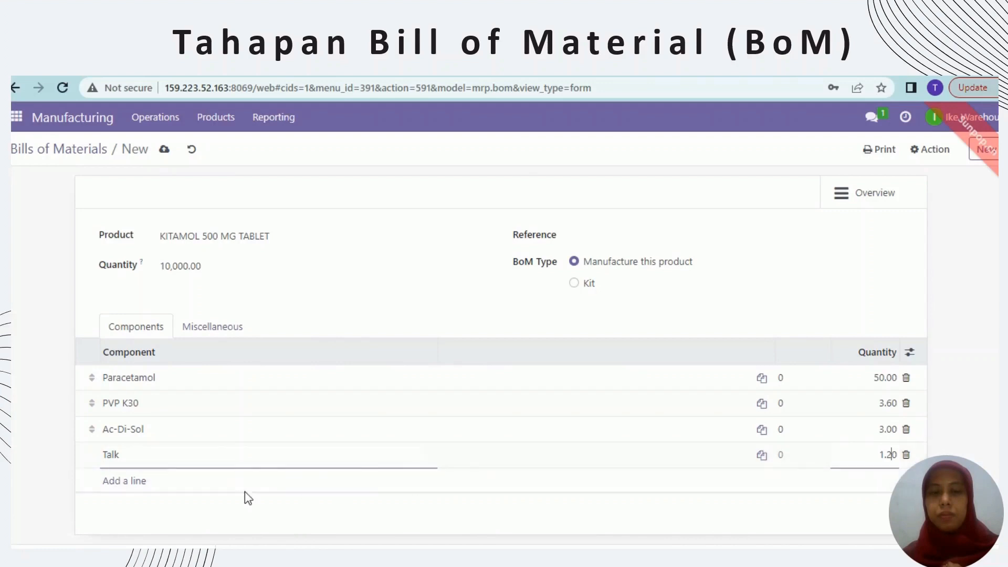
Add Mg Stearat as a component with quantity 0.50
click(123, 479)
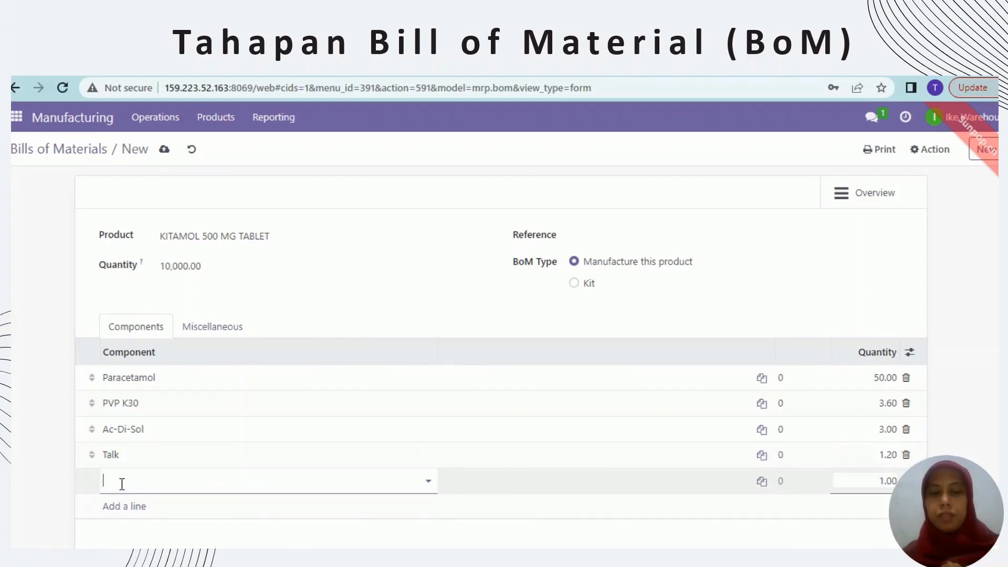
key(Caps_Lock)
text(M)
key(Caps_Lock)
text(g)
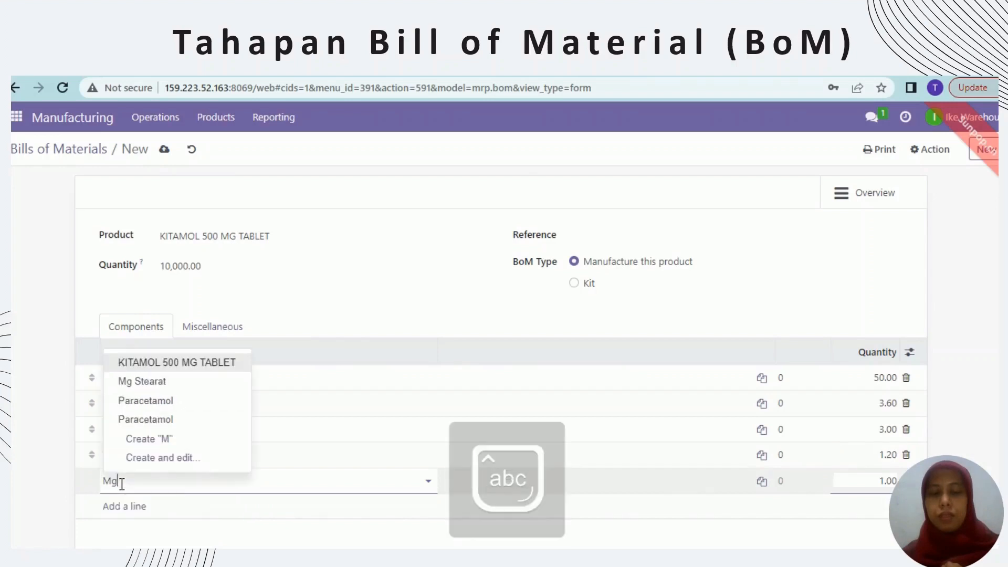
click(156, 520)
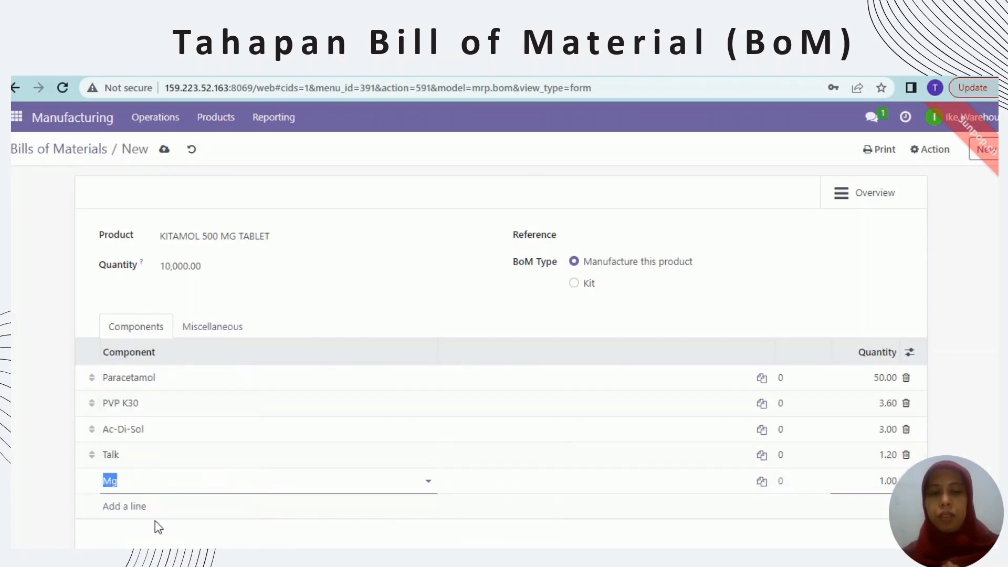
click(861, 481)
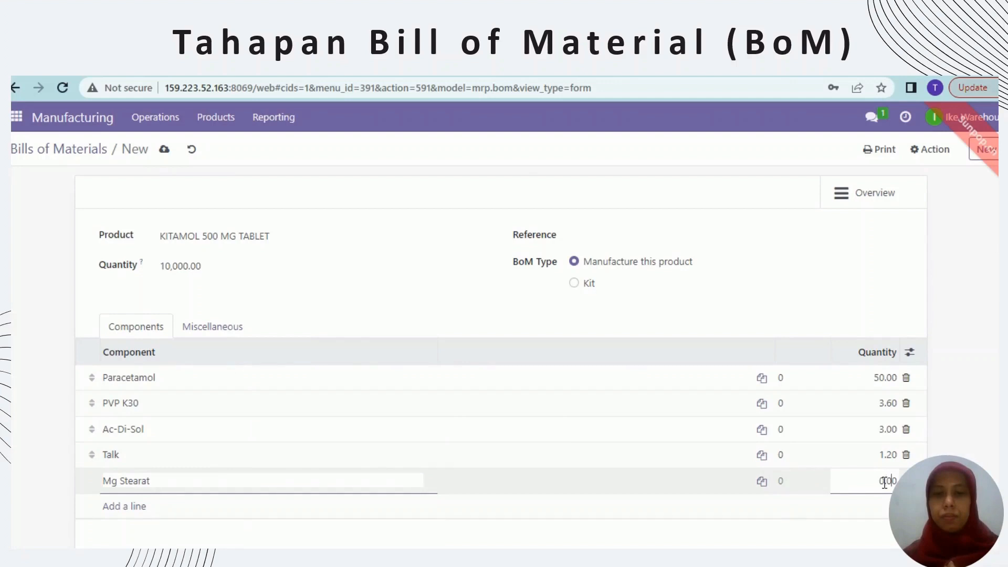
key(BackSpace)
text(5)
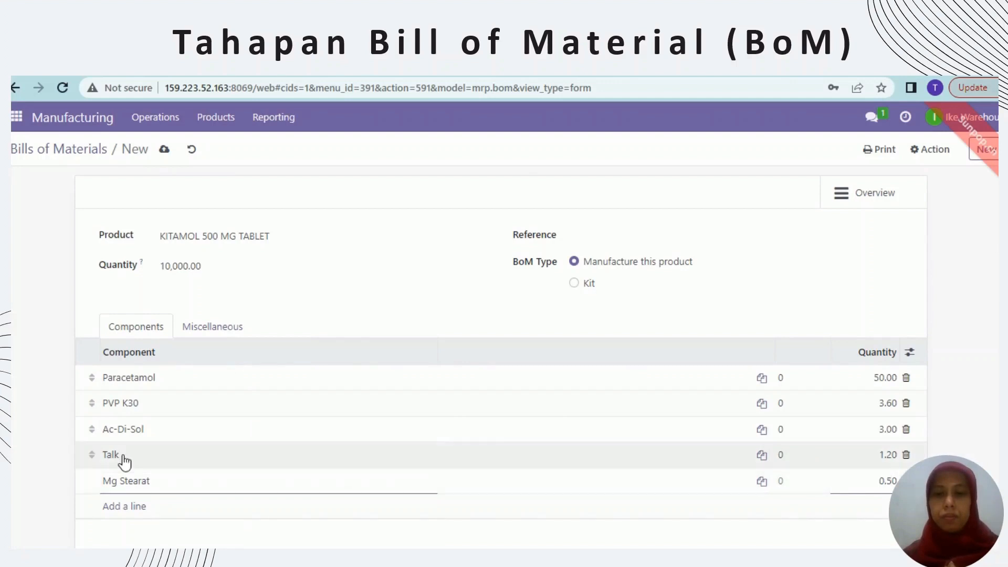
Add a Lactosa component line and begin editing its quantity
click(116, 507)
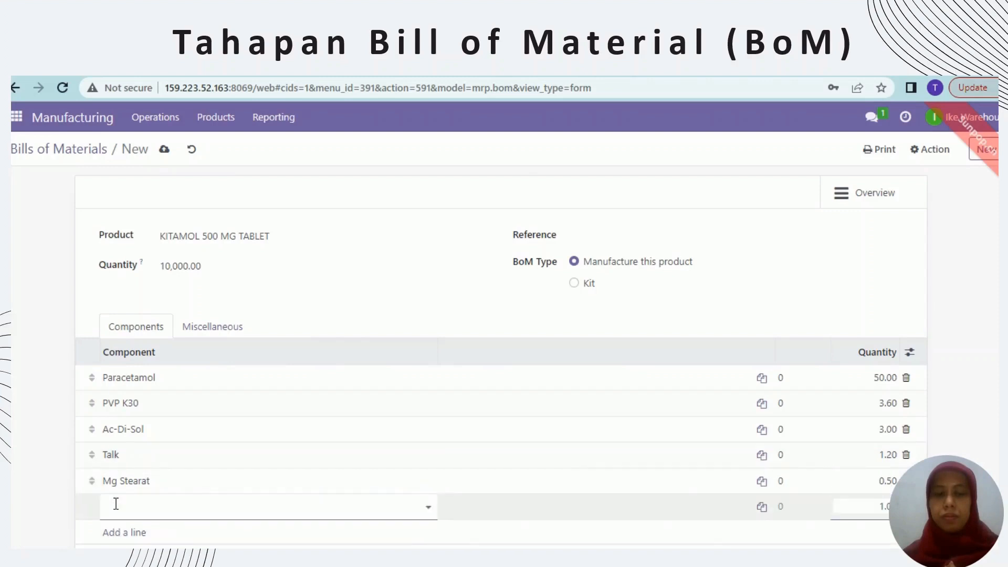
key(Caps_Lock)
text(L)
key(Caps_Lock)
text(actos)
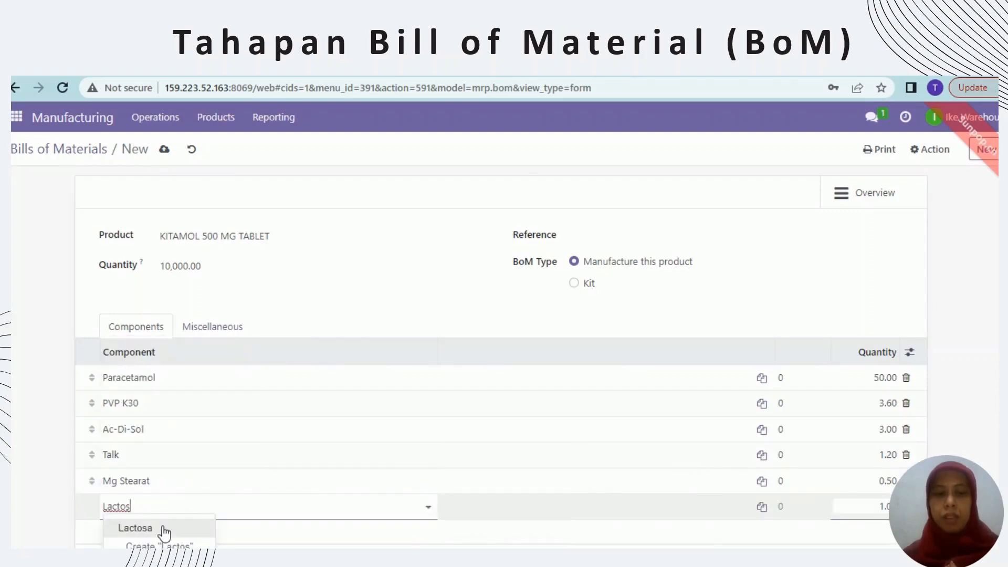
click(162, 528)
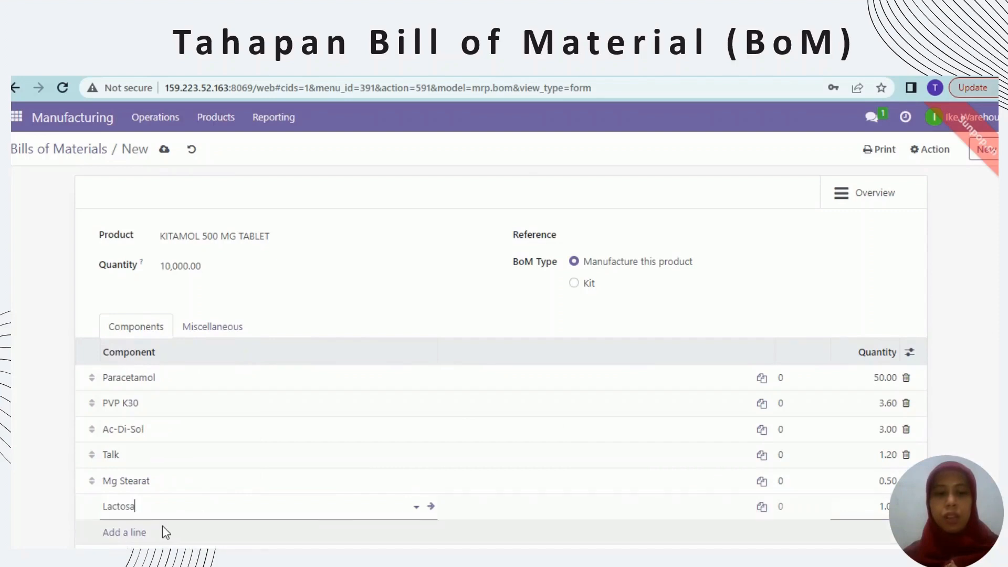
click(881, 507)
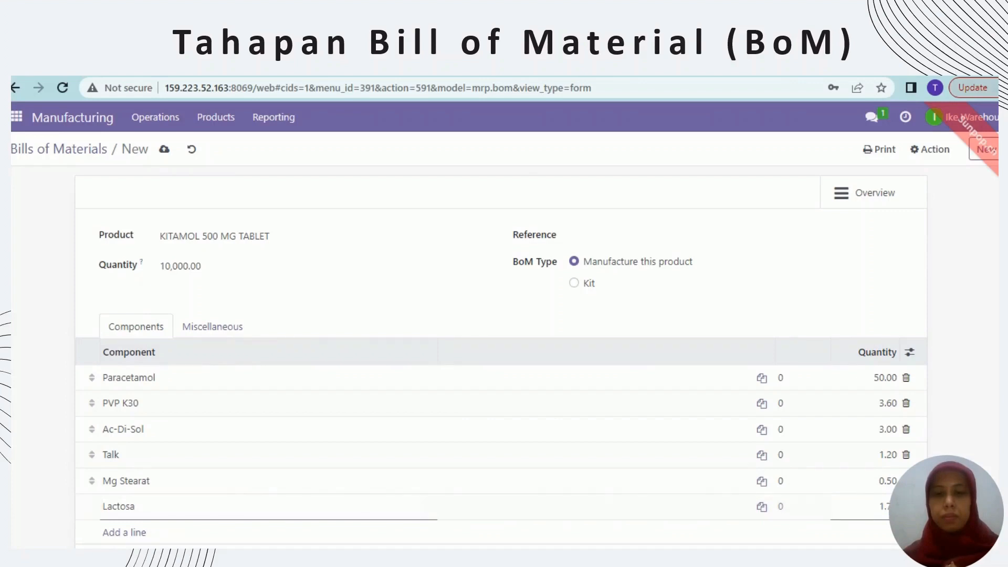
Save the KITAMOL 500 MG TABLET BoM with Lactosa at 1.70, then return to Bills of Materials
scroll(501, 356, down, 1)
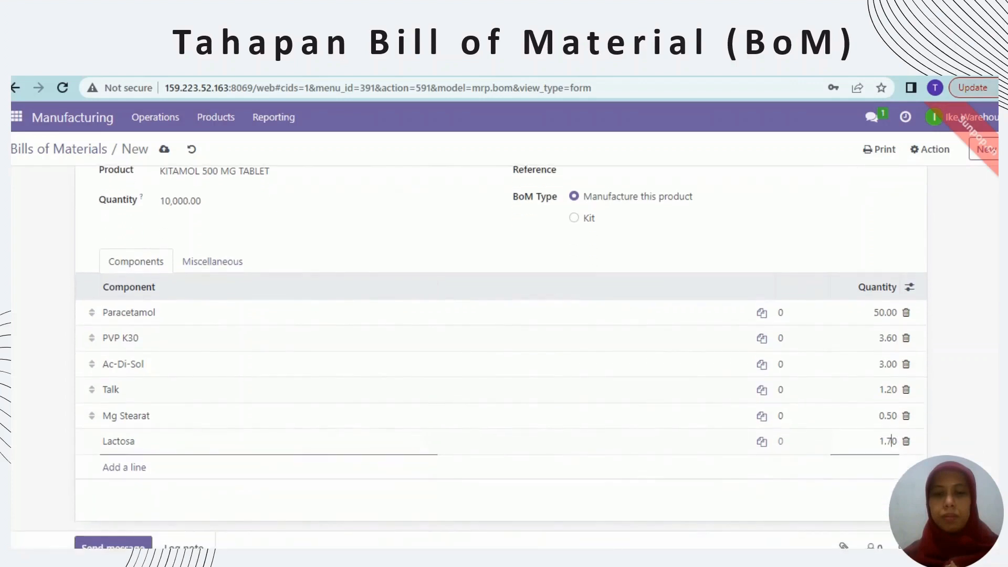
scroll(793, 456, up, 1)
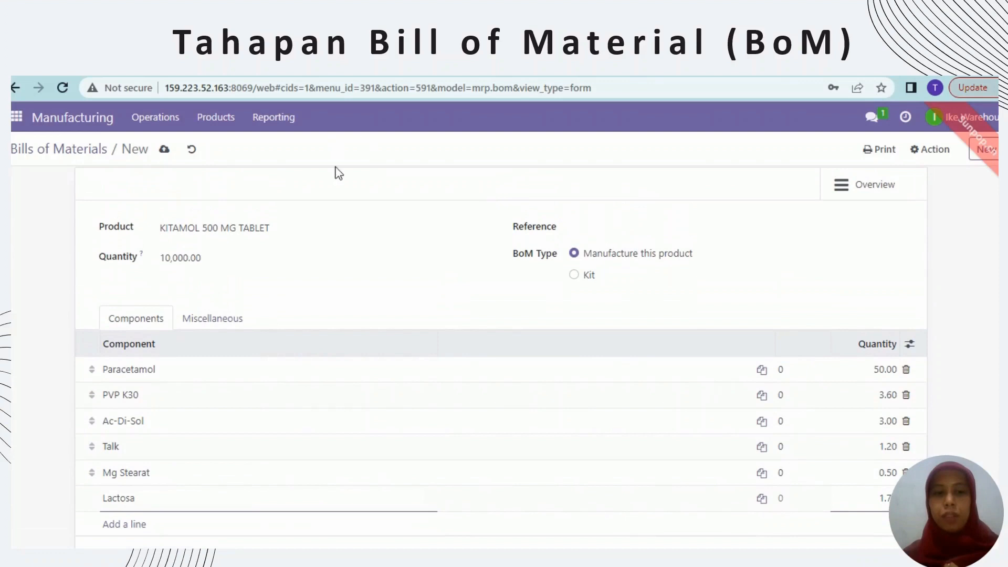
click(164, 151)
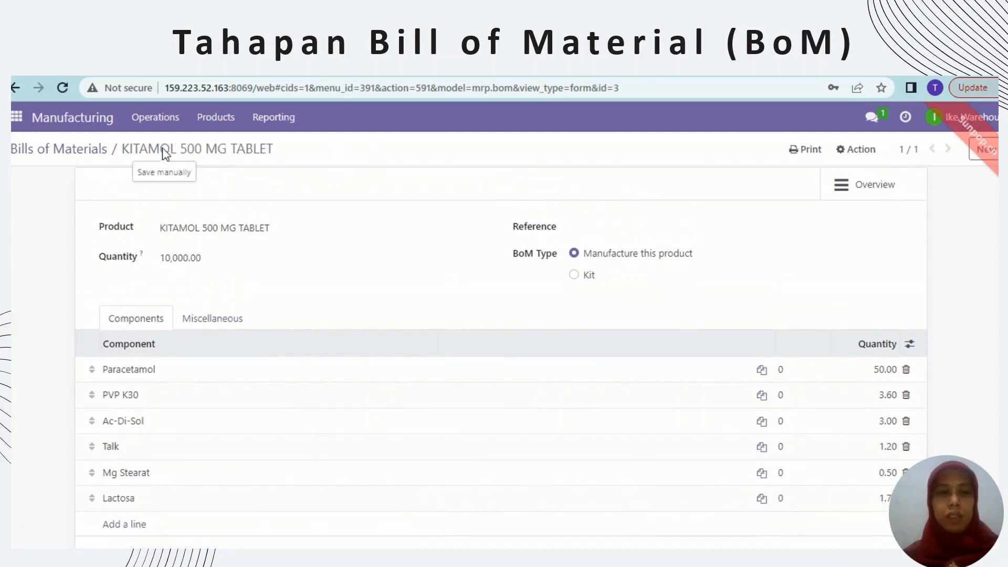
click(214, 121)
click(256, 167)
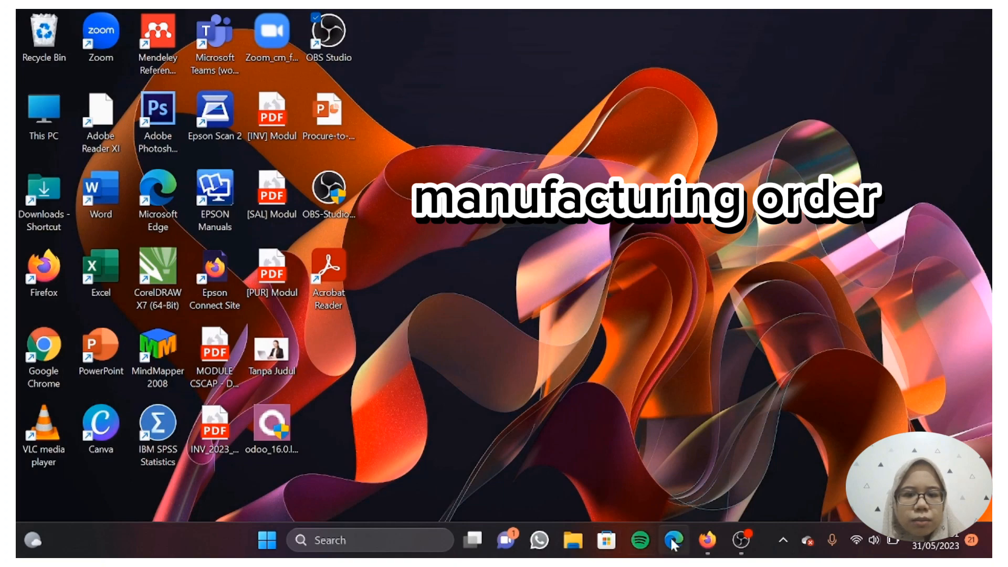
Reopen Odoo in Firefox via the 159.223.52.163 database manager, entering o16-magister-farmasi3-kel2, and show the apps
click(706, 540)
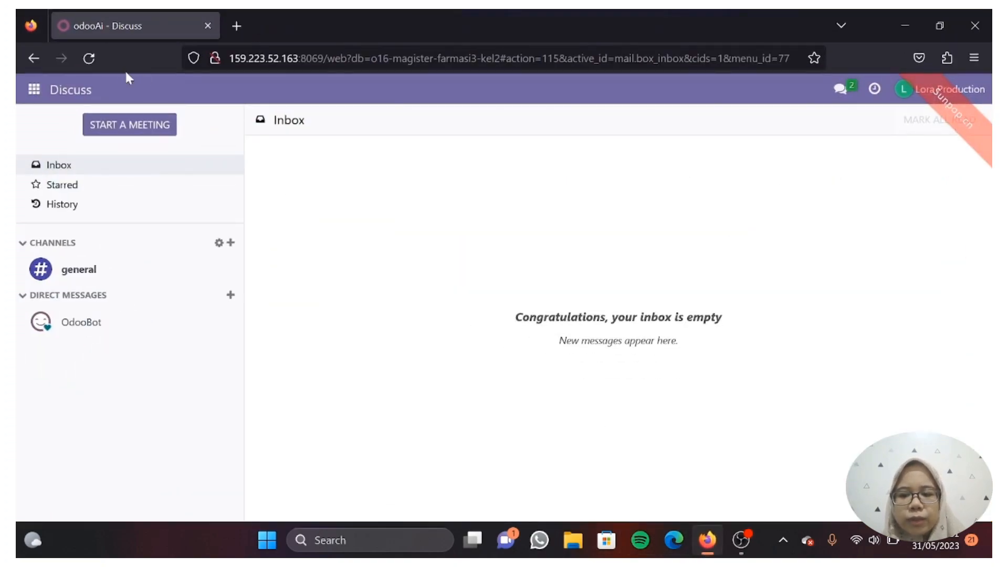
click(231, 27)
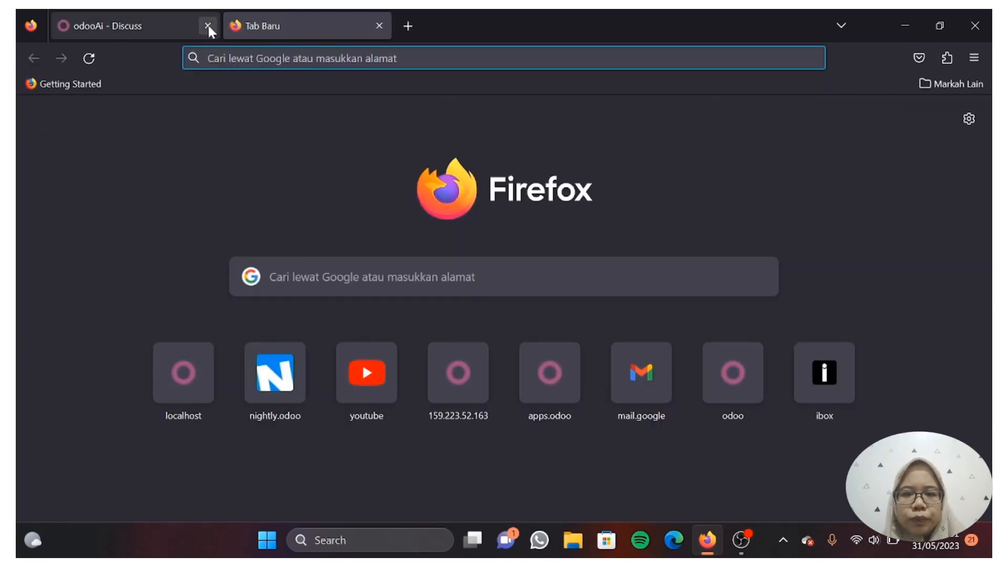
click(208, 26)
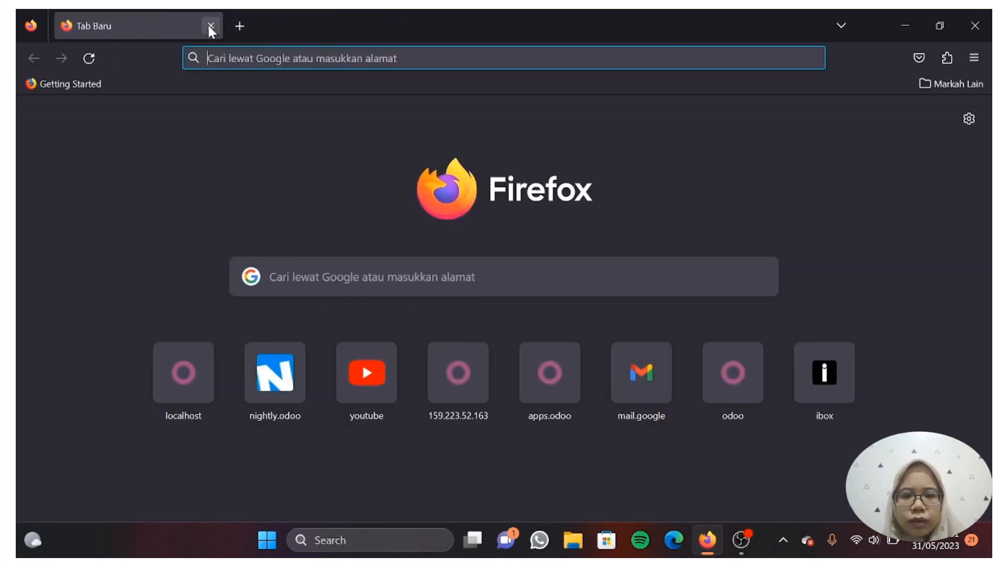
click(474, 407)
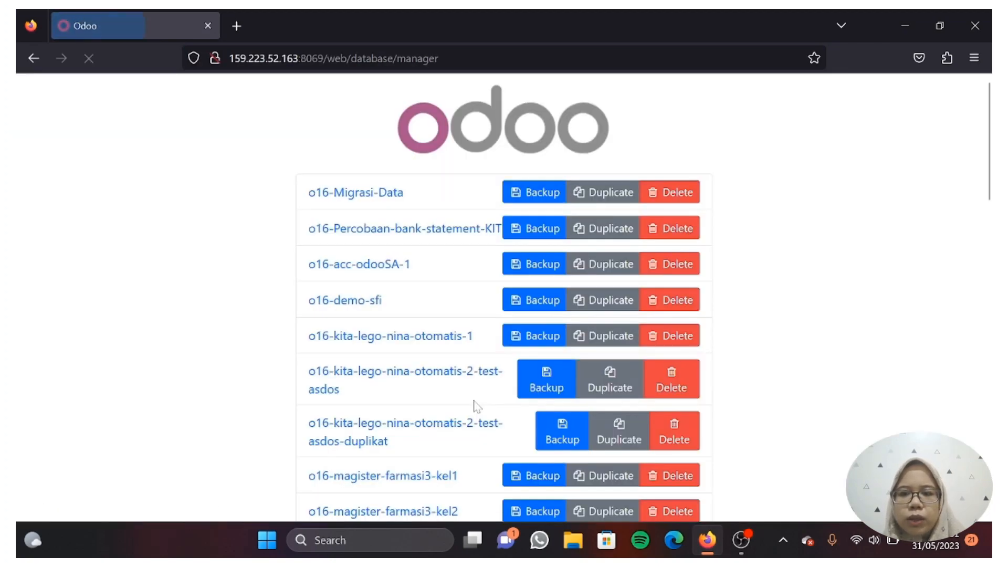
scroll(443, 446, down, 3)
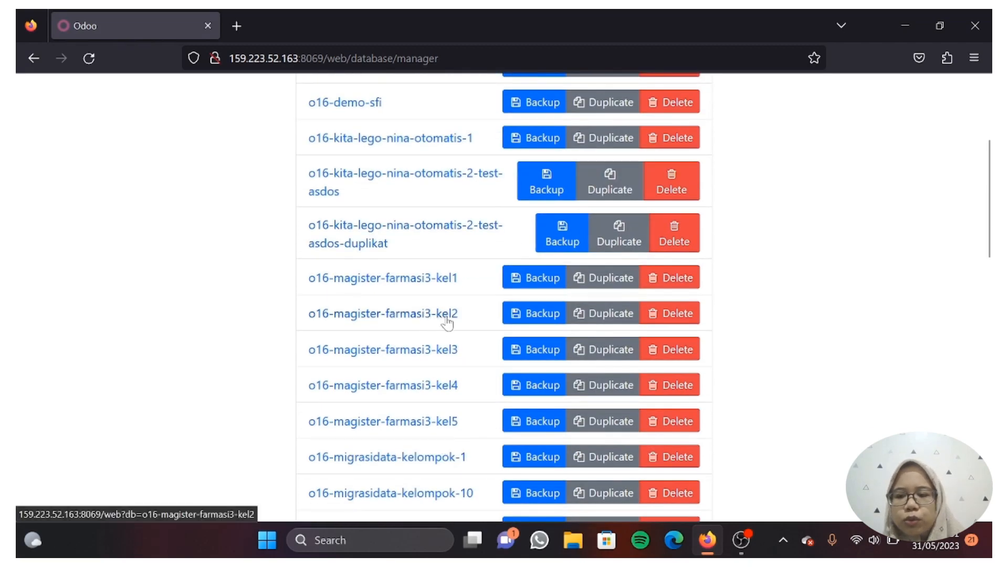
click(447, 322)
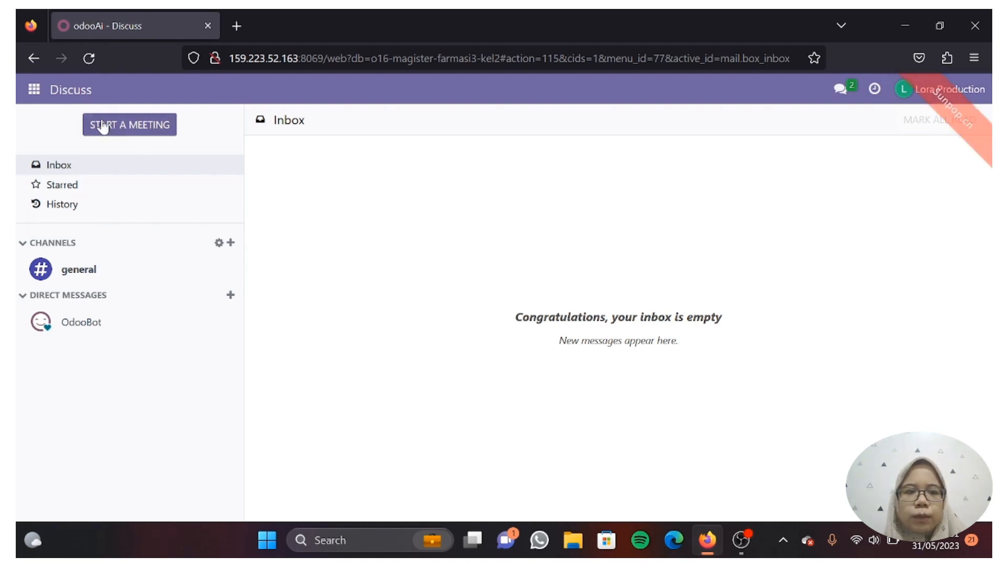
click(35, 90)
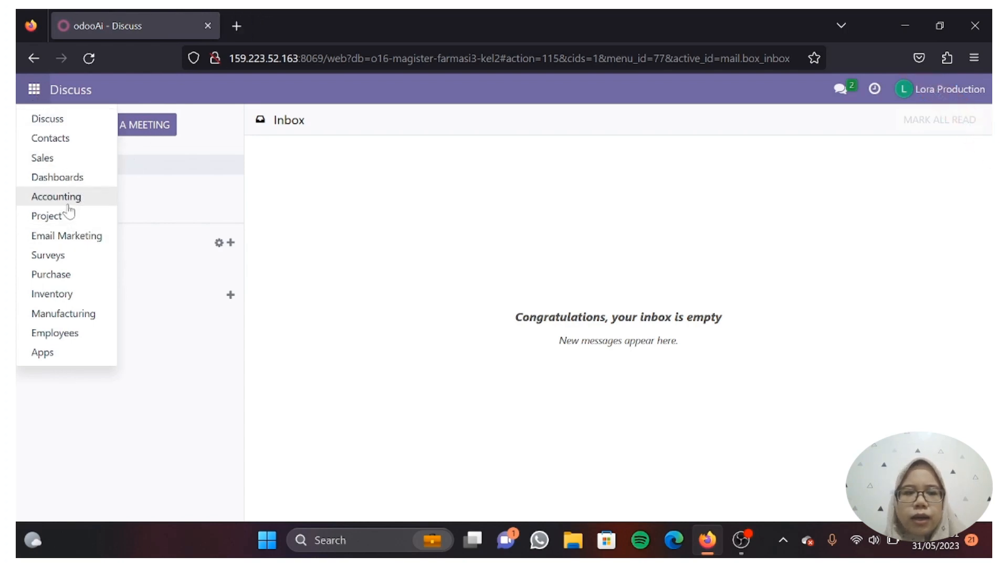
Open the KITAMOL 500 MG TABLET bill from Manufacturing's Bills of Materials list
click(63, 317)
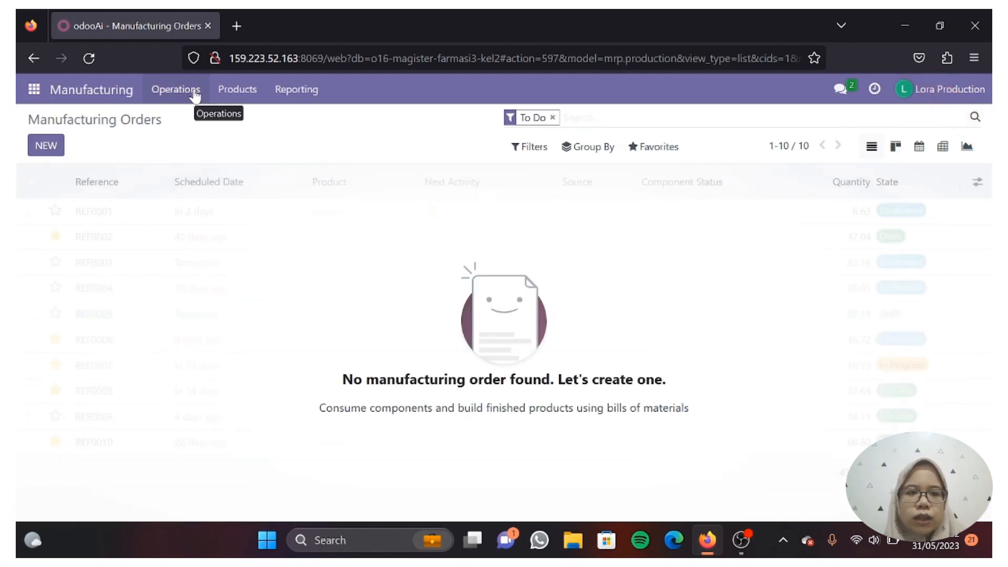
click(233, 93)
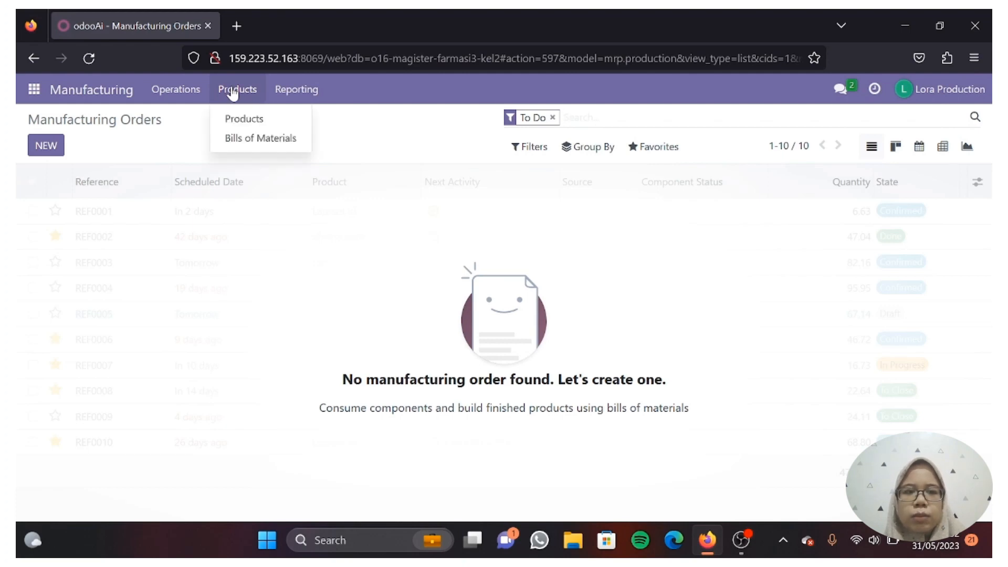
click(261, 139)
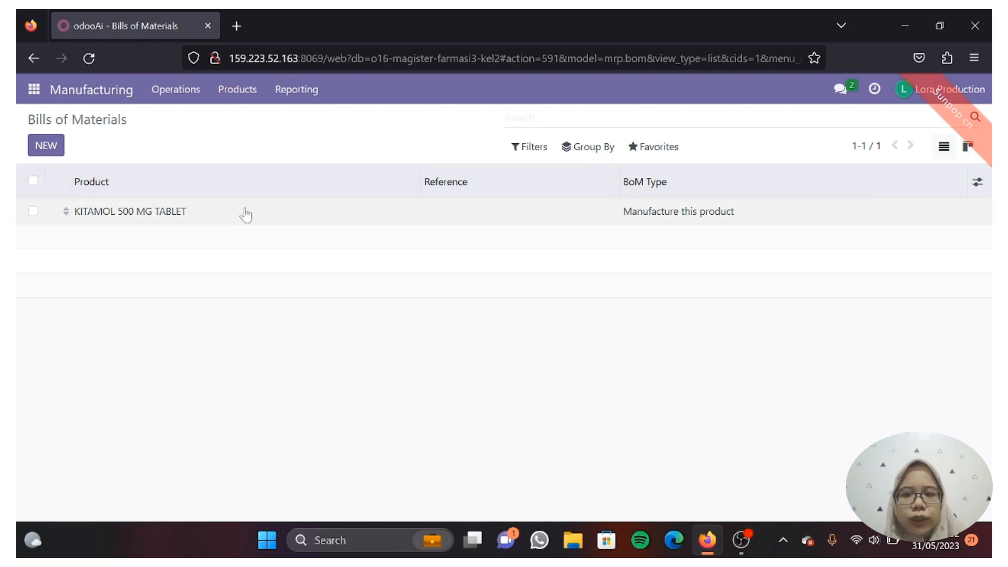
click(175, 216)
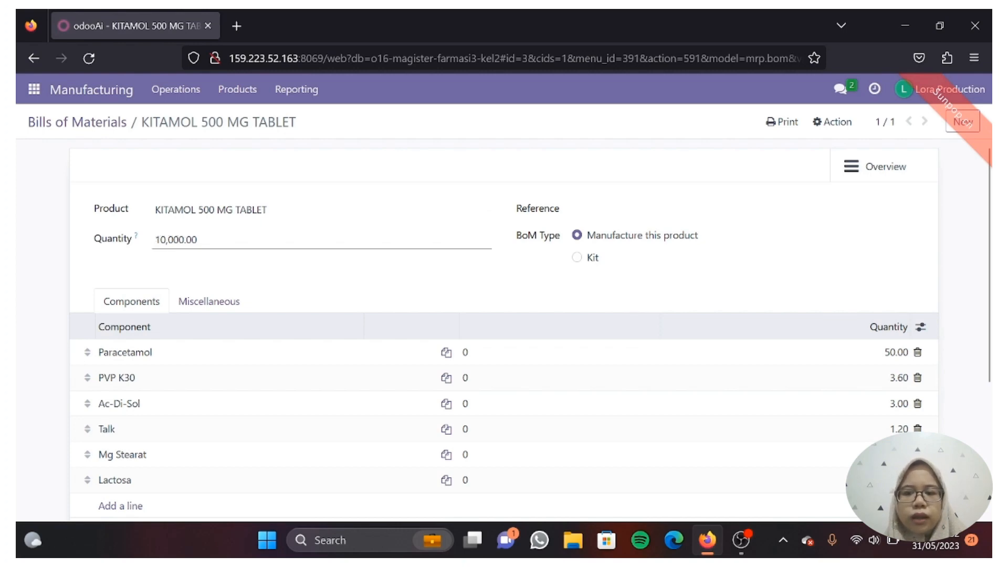
Review the KITAMOL BoM components and its Flexible Consumption settings
scroll(307, 402, down, 3)
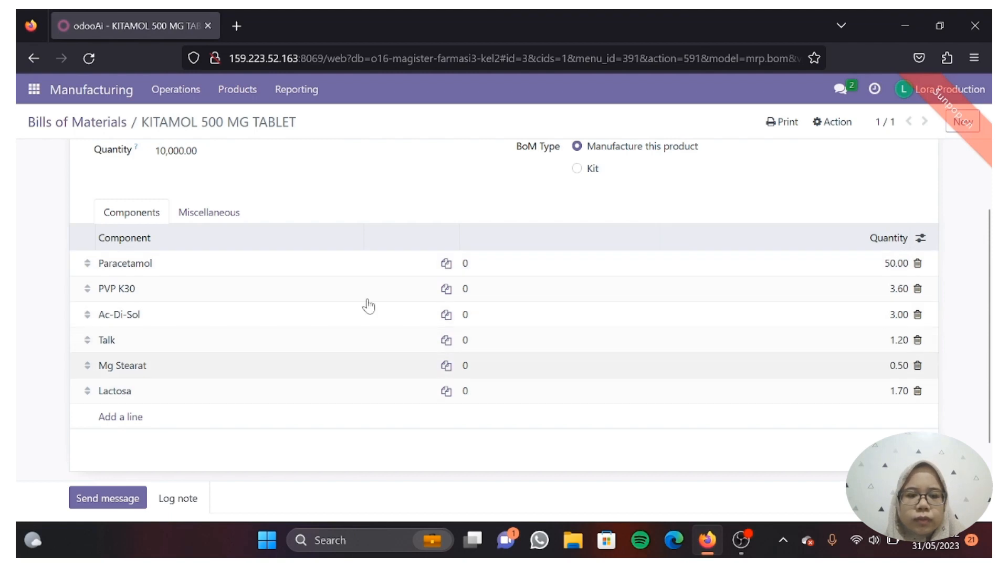
scroll(318, 287, up, 3)
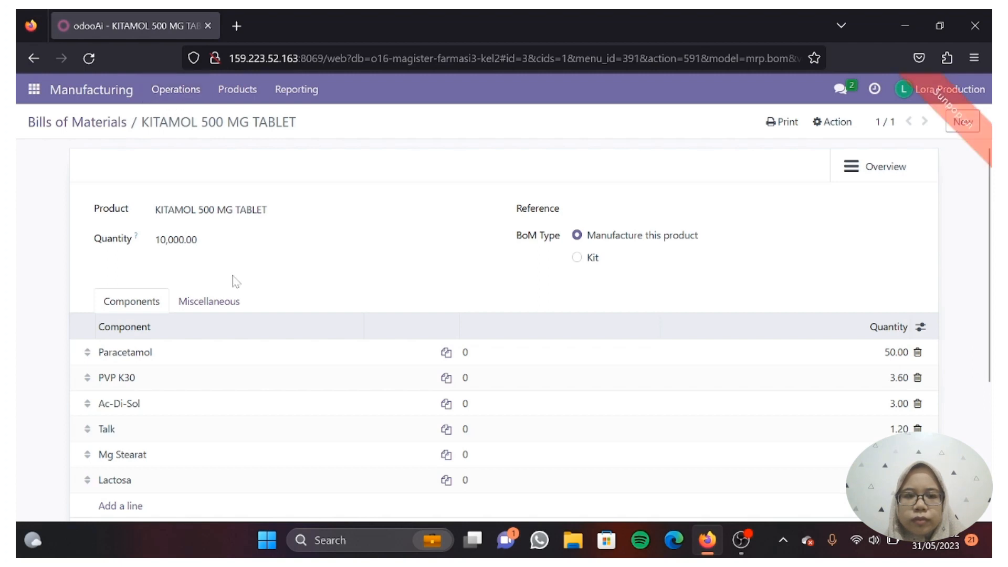
scroll(232, 276, down, 2)
scroll(232, 276, down, 1)
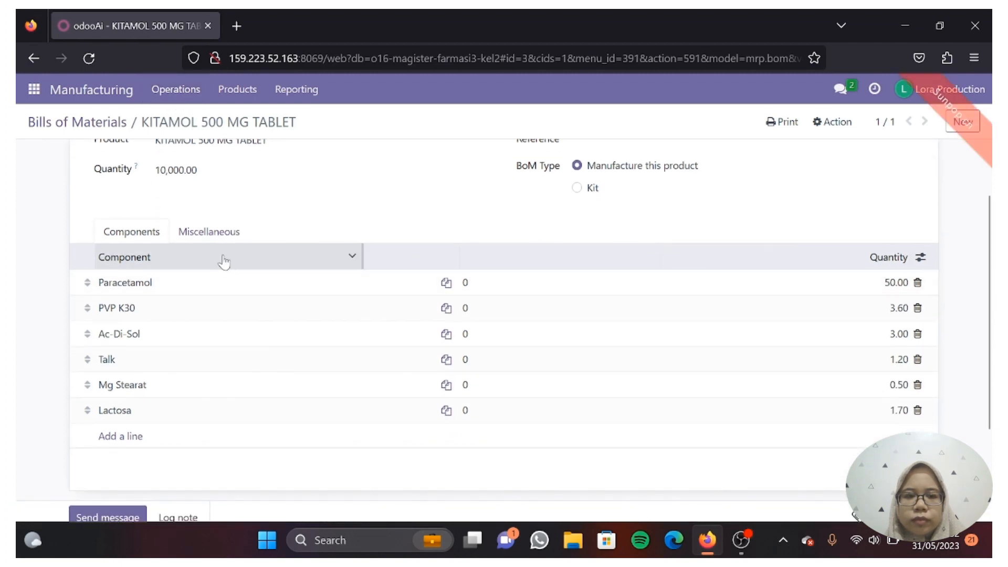
click(210, 234)
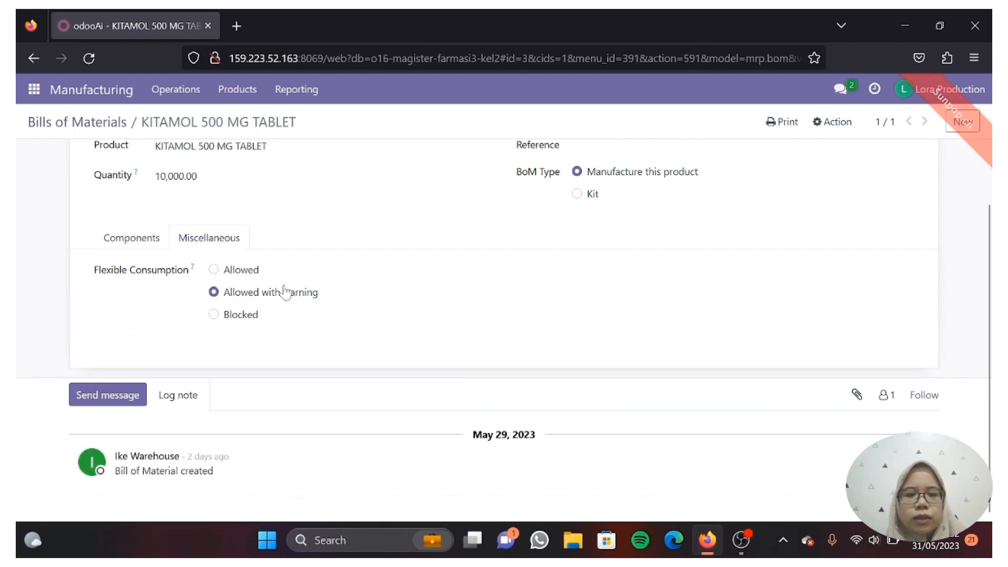
click(157, 242)
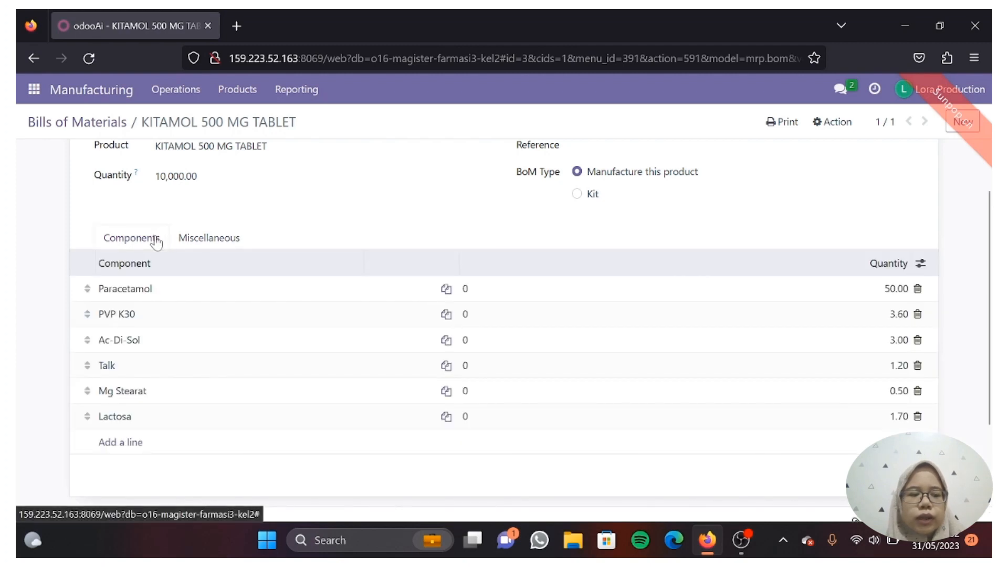
scroll(243, 389, down, 3)
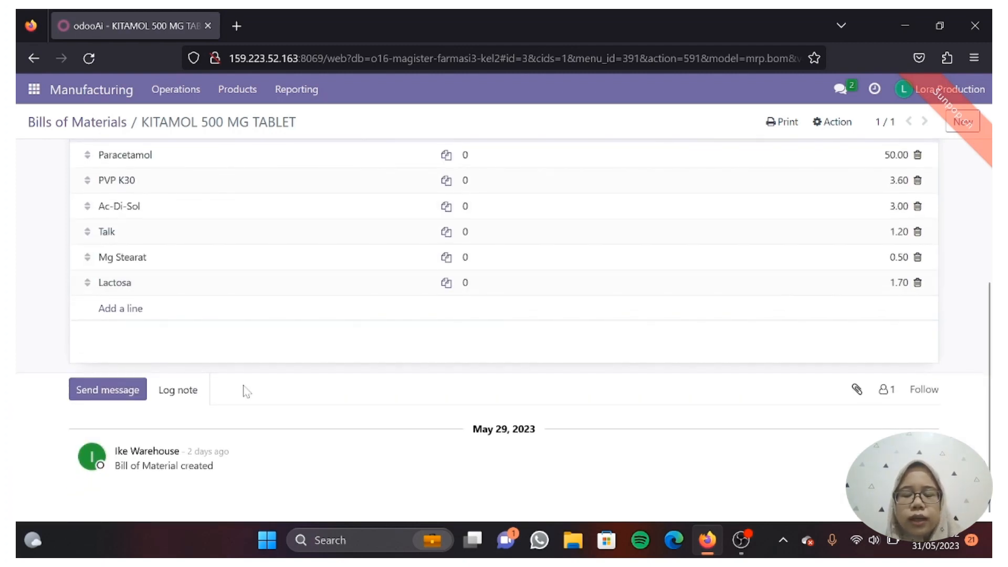
scroll(246, 391, up, 3)
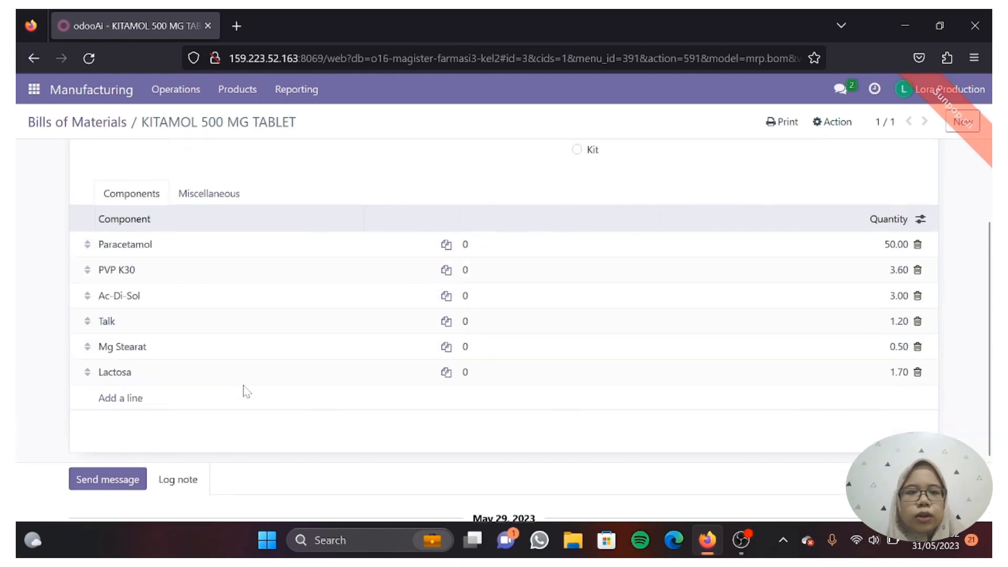
scroll(244, 393, down, 3)
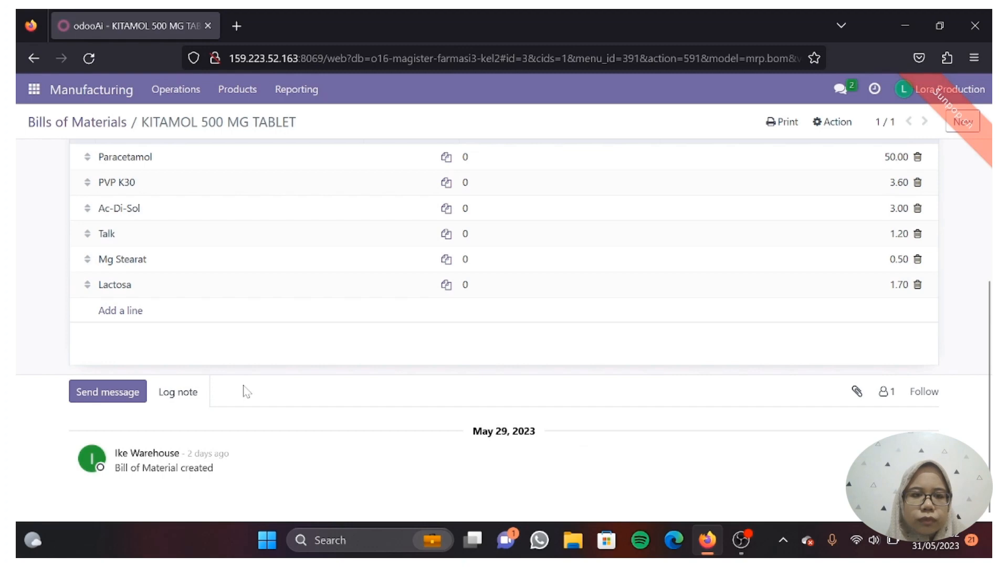
scroll(247, 391, up, 3)
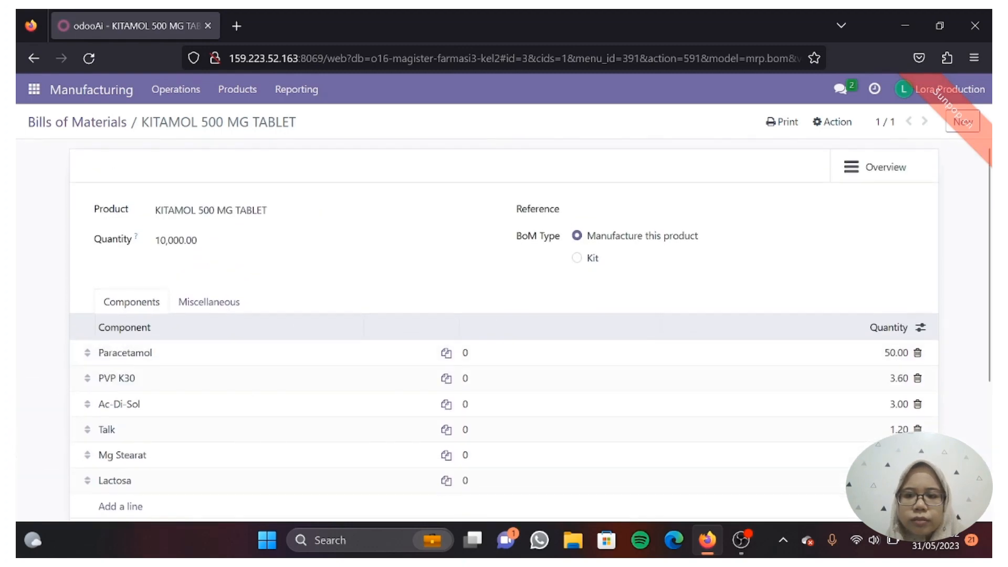
Go to the Manufacturing Orders list under Operations
click(176, 90)
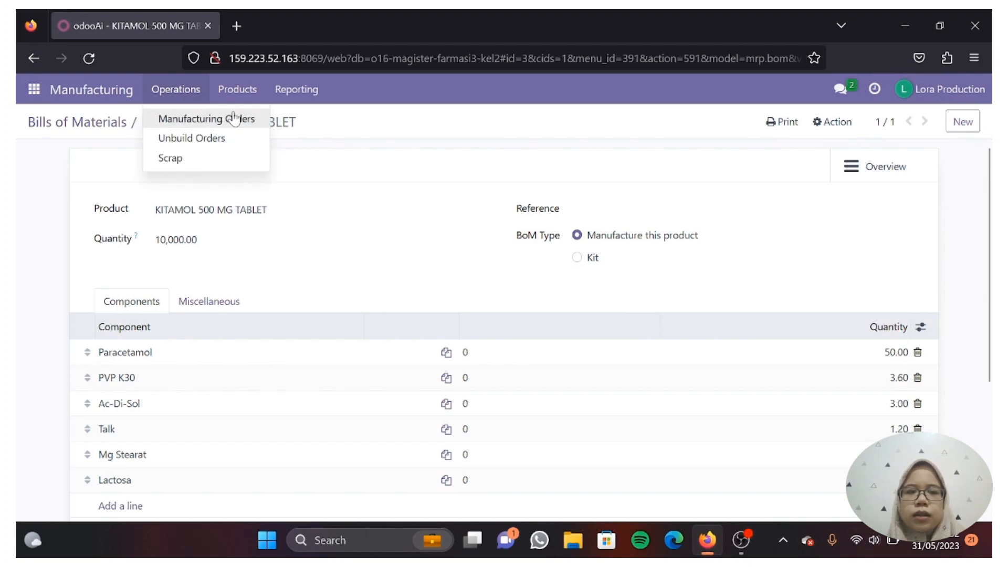
mouse_move(241, 104)
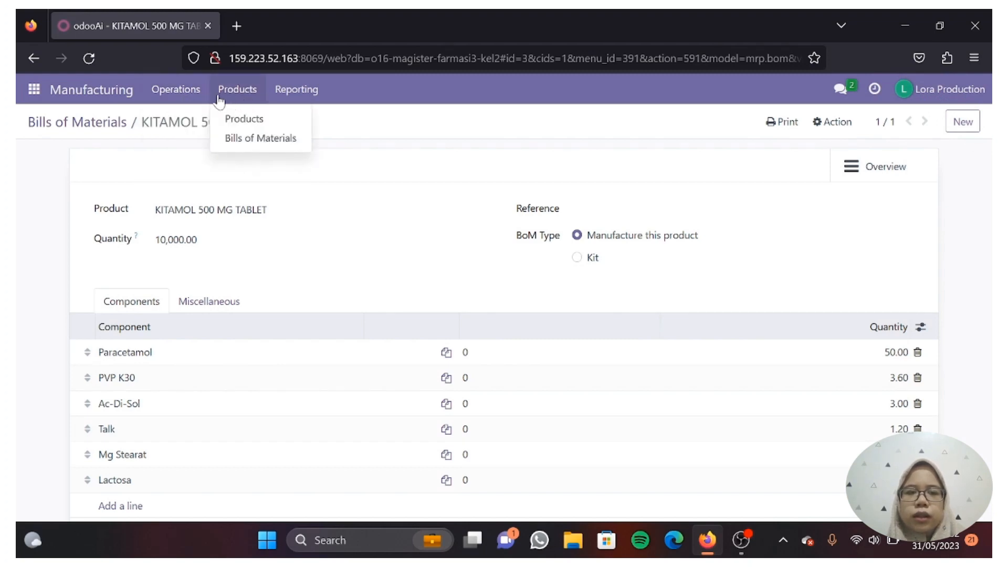
mouse_move(272, 98)
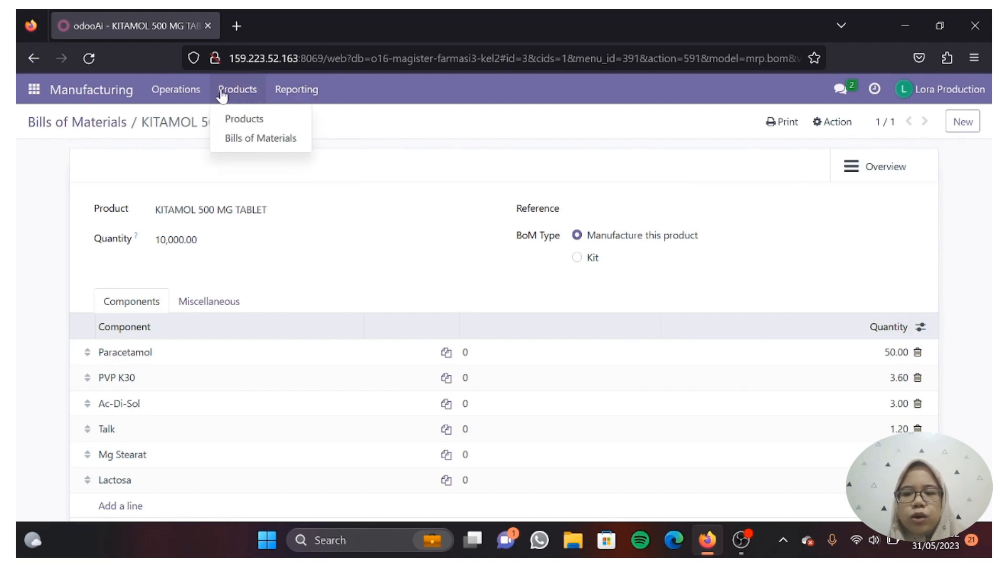
mouse_move(195, 95)
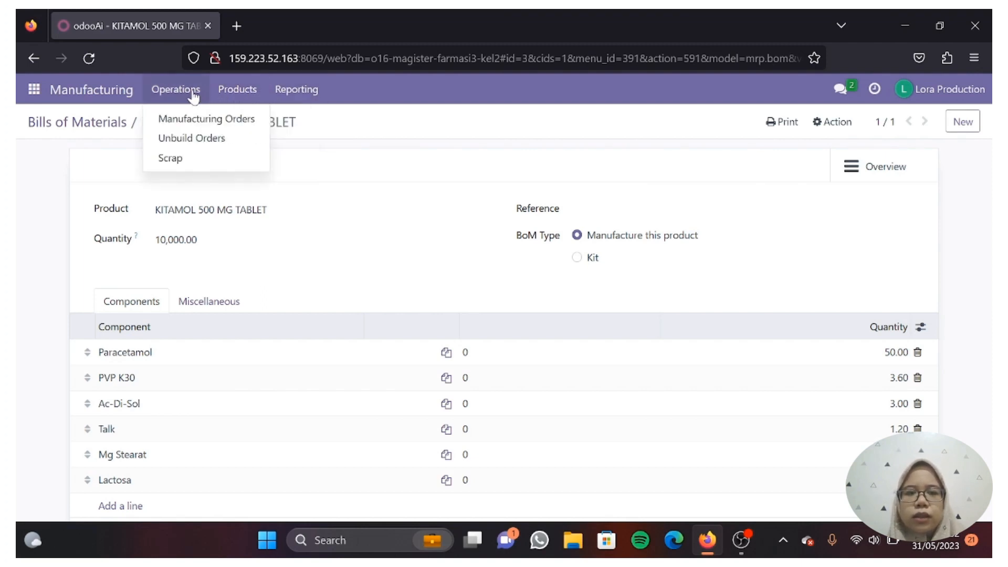
click(203, 125)
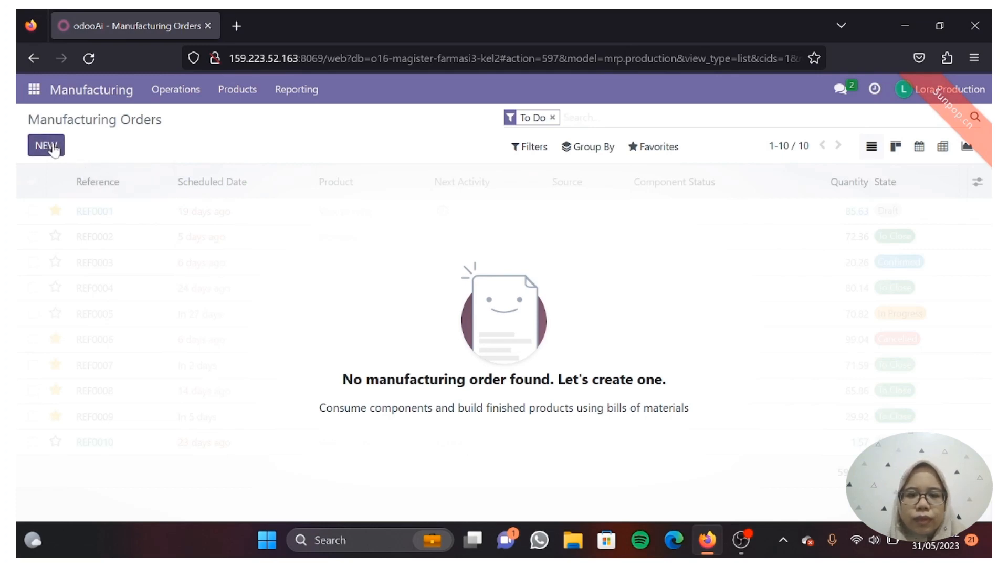
Start a new draft manufacturing order from the Manufacturing Orders list
click(53, 148)
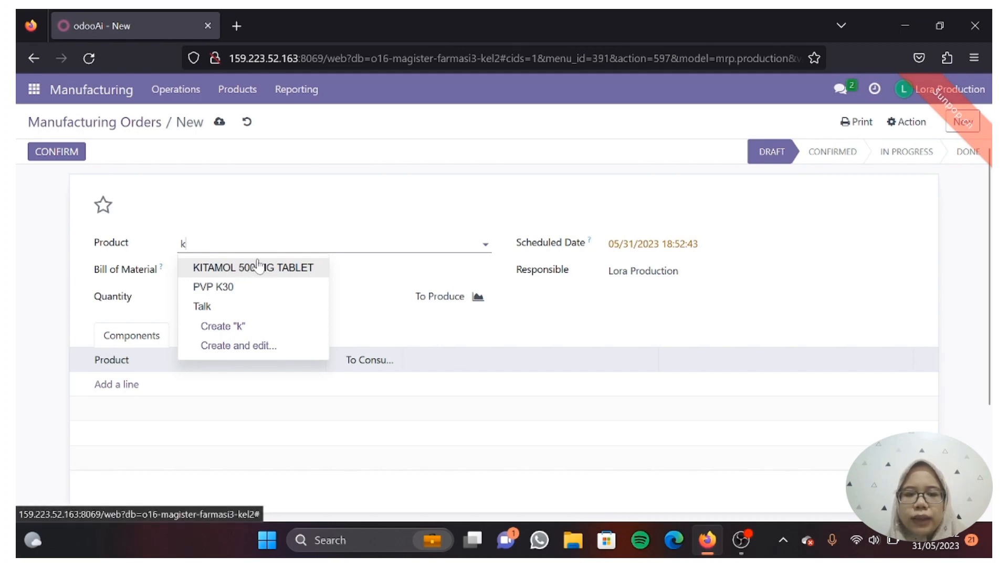
Set the order to KITAMOL 500 MG TABLET, keep the scheduled date, check components, and confirm
click(258, 267)
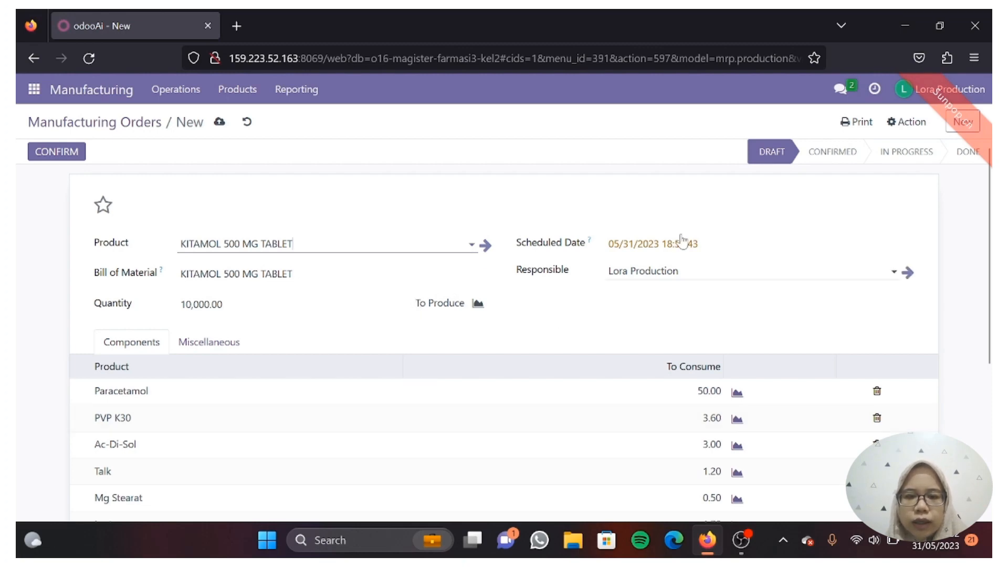
click(722, 256)
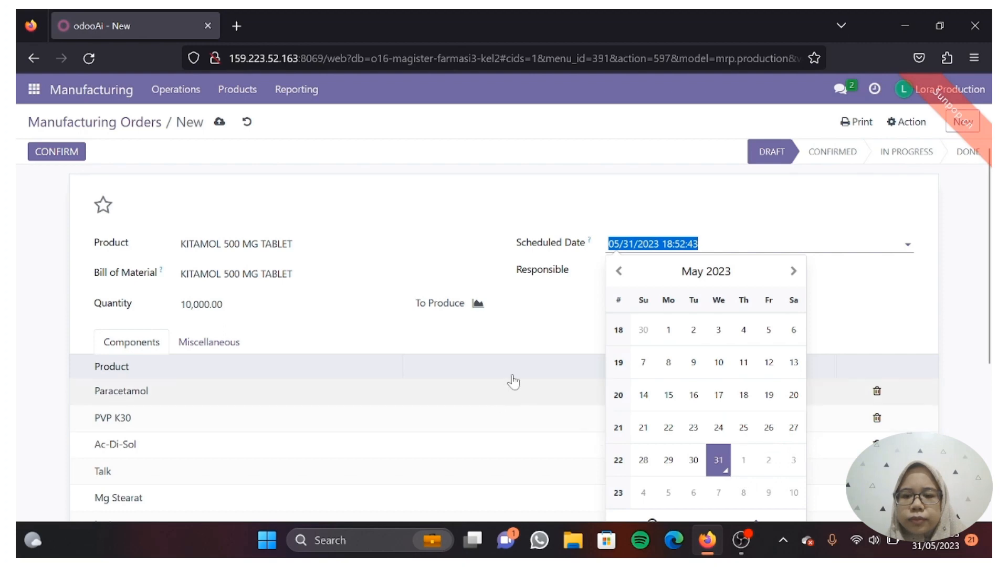
click(540, 338)
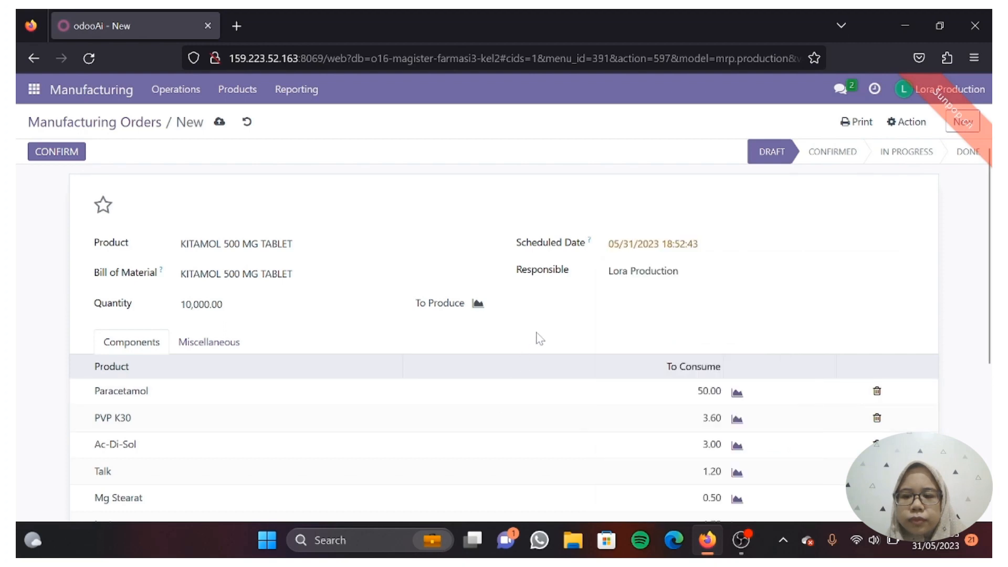
scroll(540, 339, down, 2)
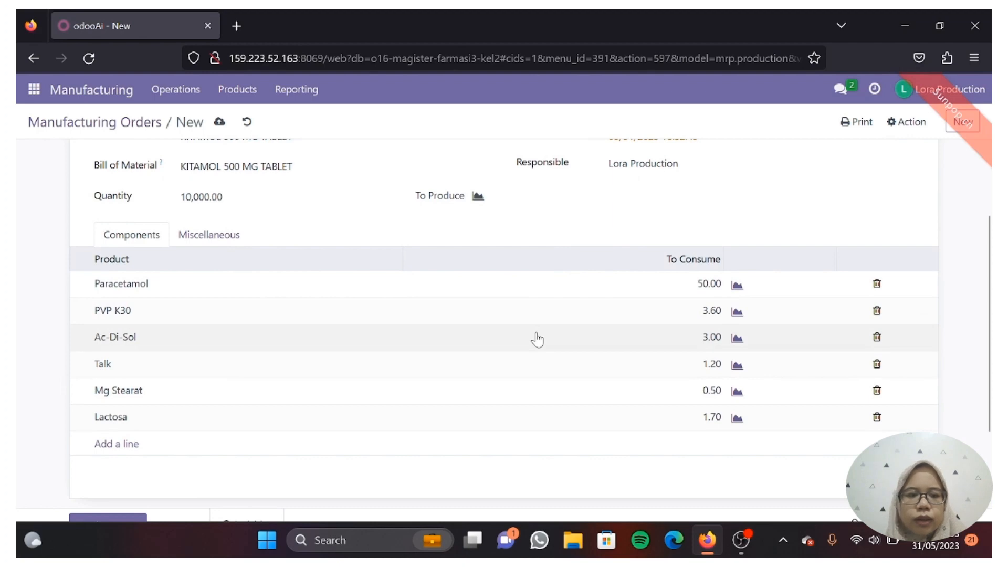
scroll(536, 339, down, 1)
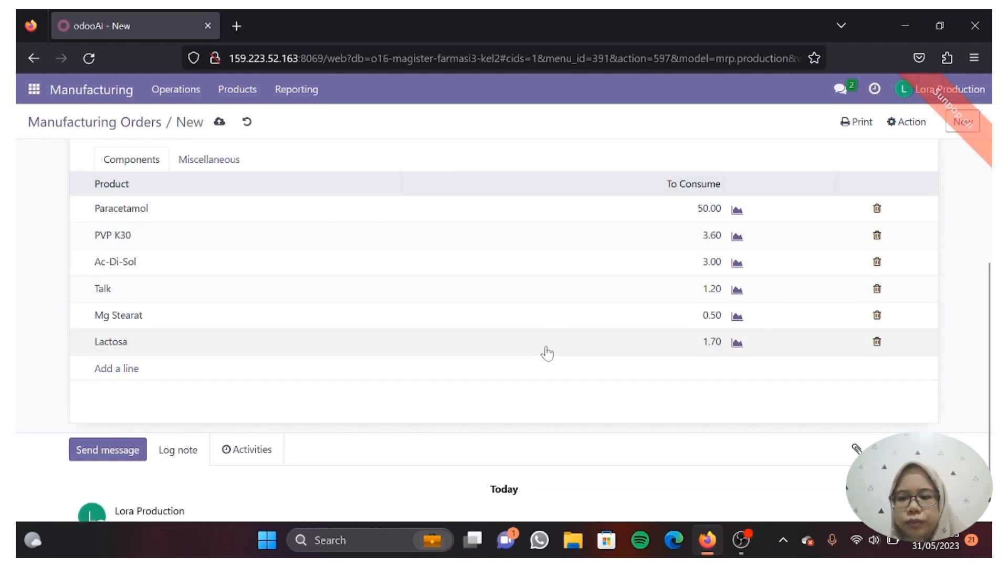
scroll(547, 353, down, 2)
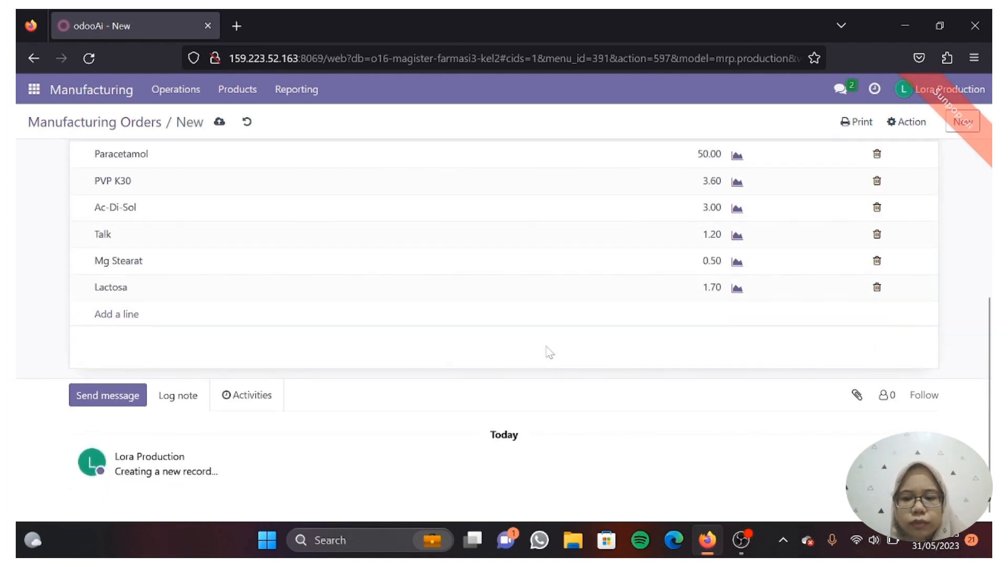
scroll(547, 352, up, 2)
scroll(547, 353, down, 2)
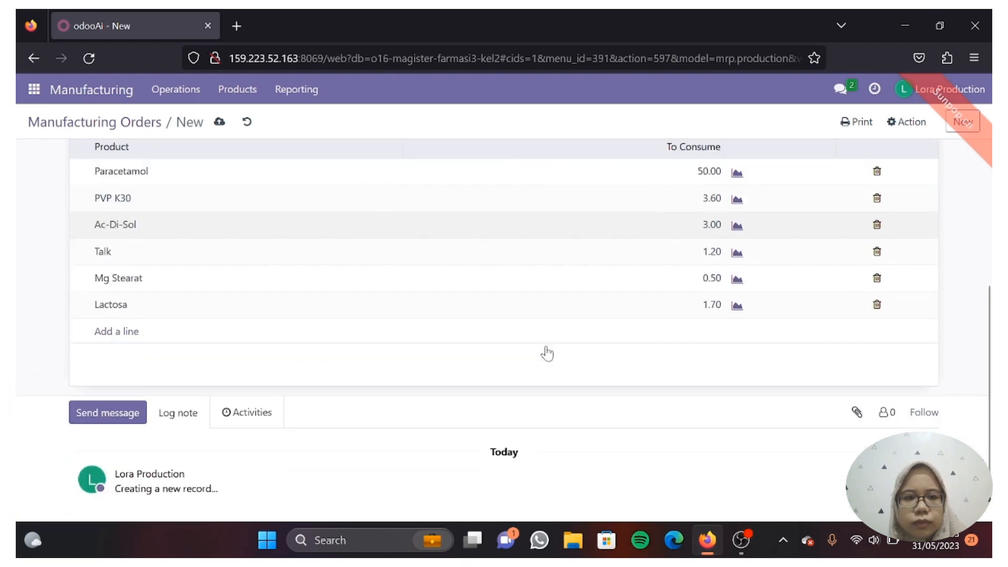
scroll(547, 353, up, 5)
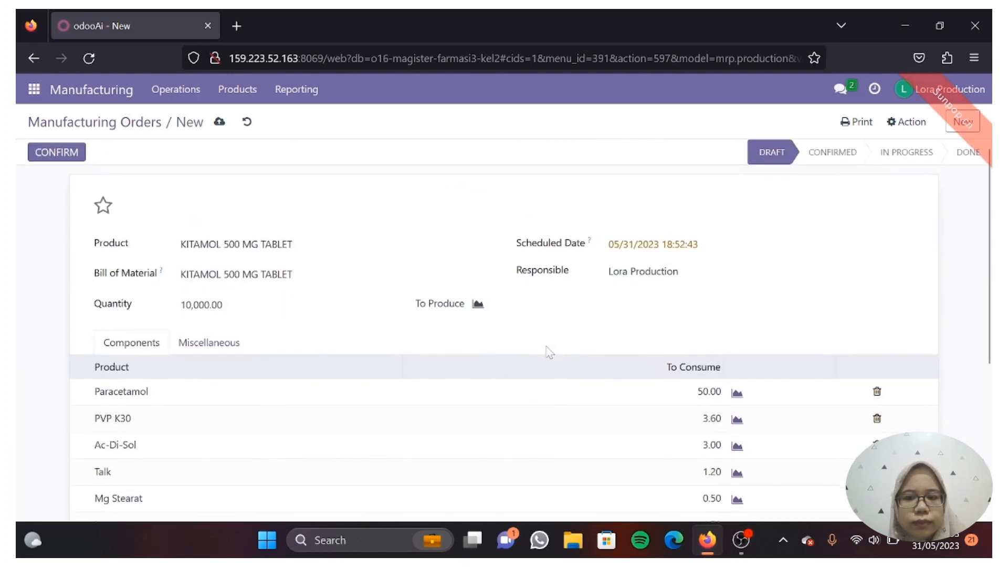
scroll(547, 353, down, 1)
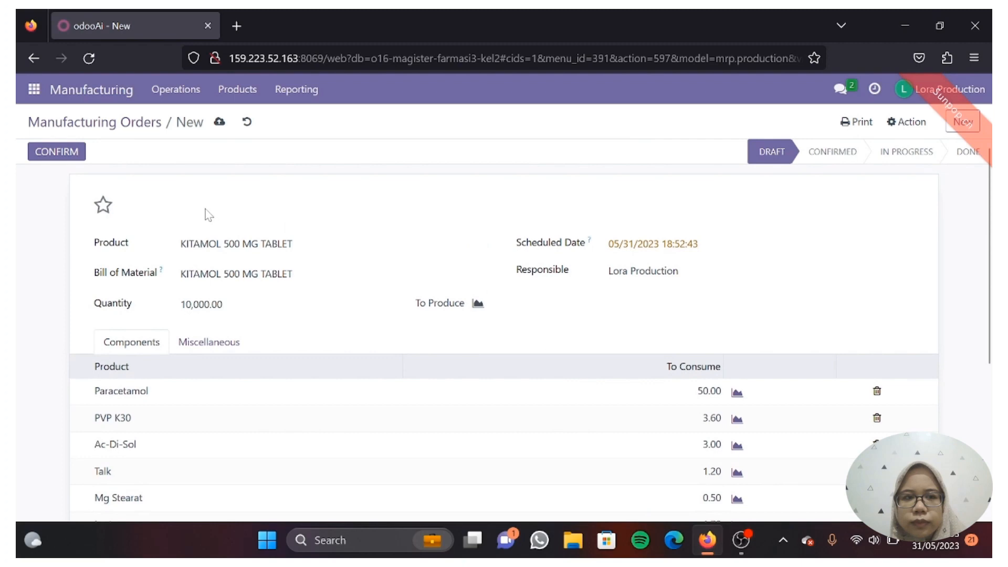
click(58, 152)
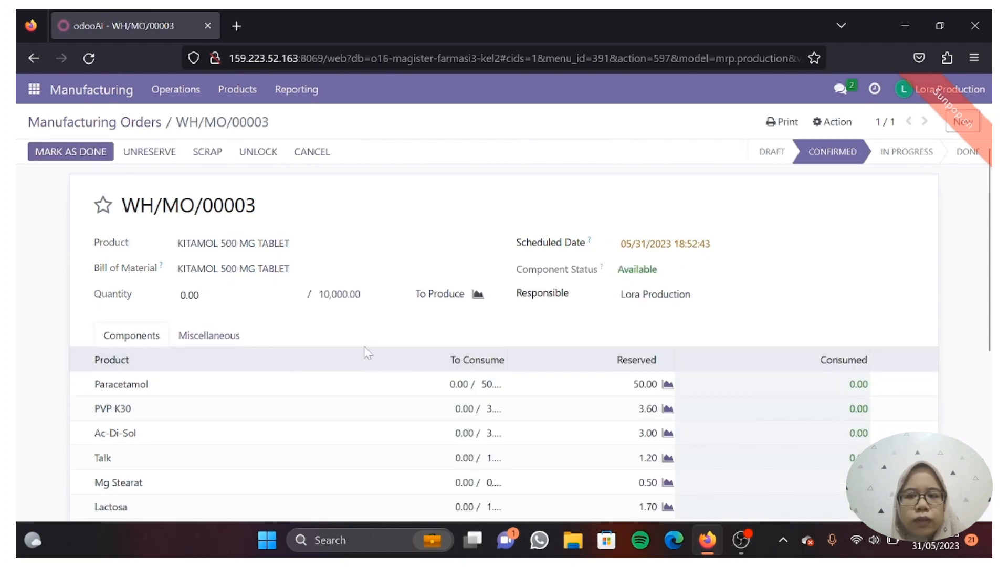
Check that every WH/MO/00003 component is reserved, then mark the order as done
scroll(371, 352, down, 4)
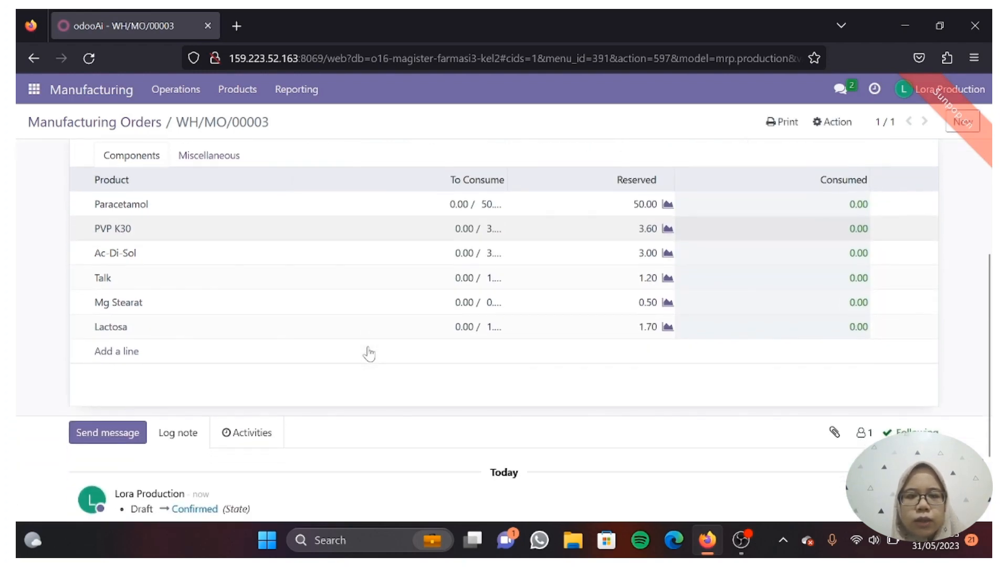
scroll(371, 351, down, 1)
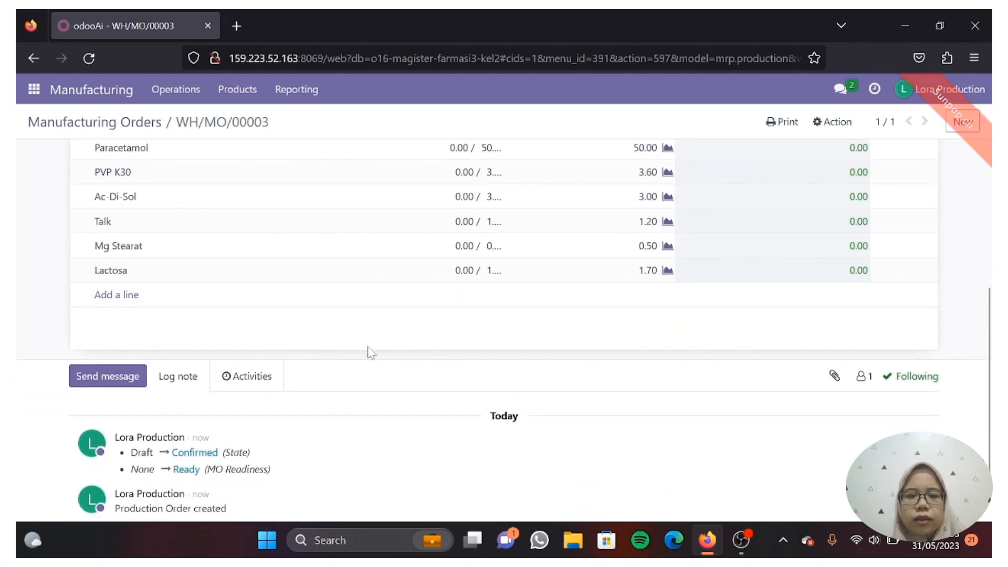
scroll(371, 352, up, 3)
scroll(371, 352, down, 4)
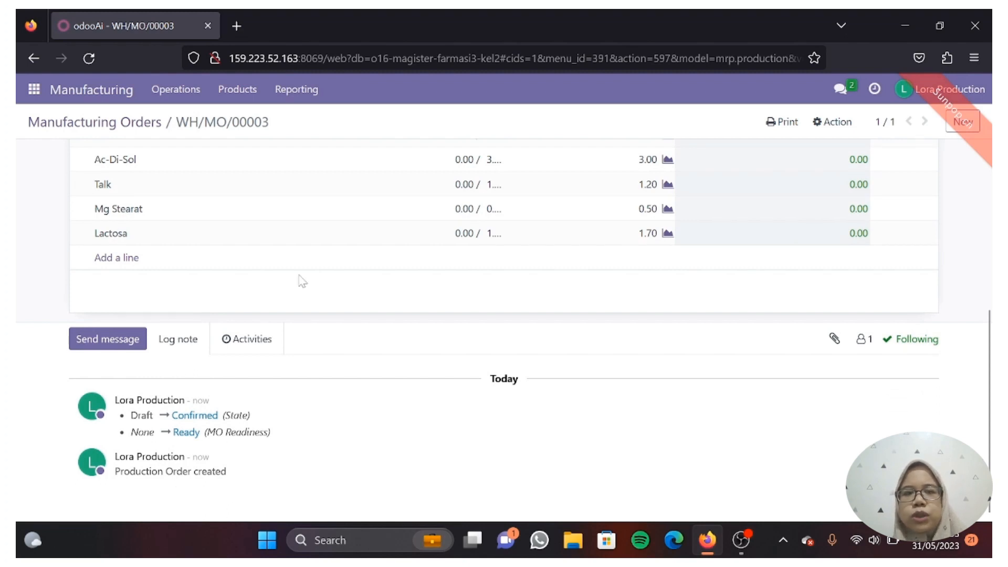
scroll(308, 247, up, 3)
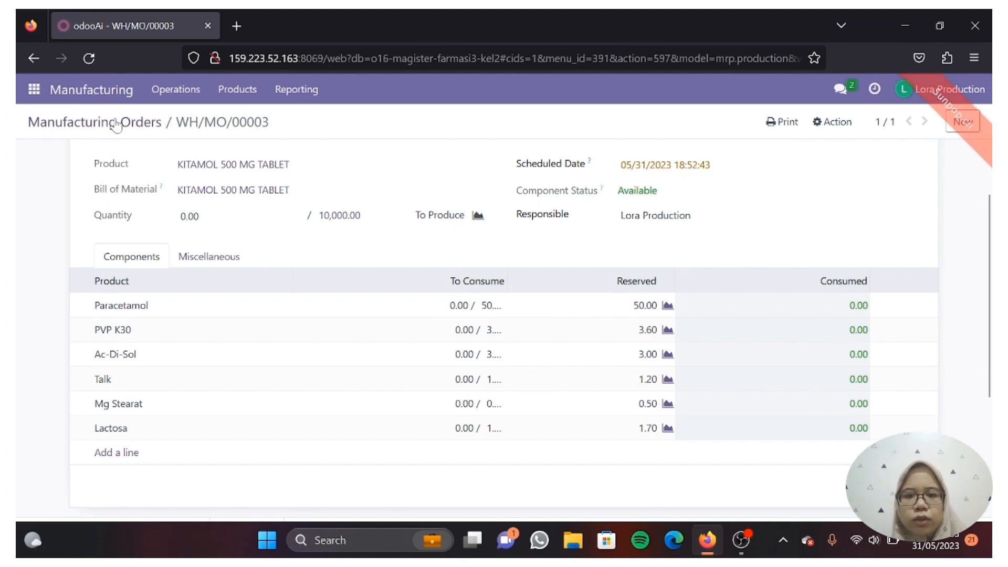
scroll(130, 219, up, 2)
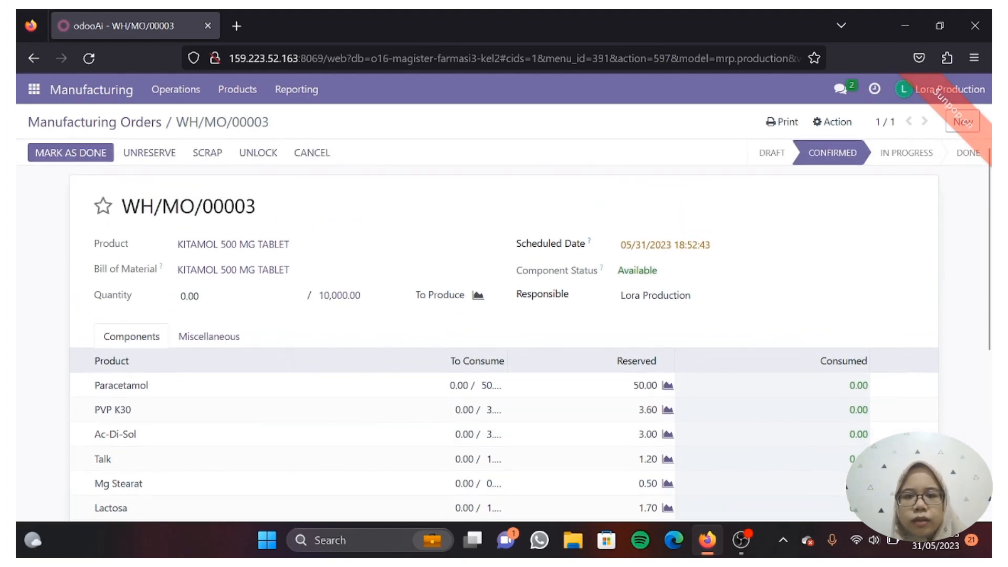
click(86, 158)
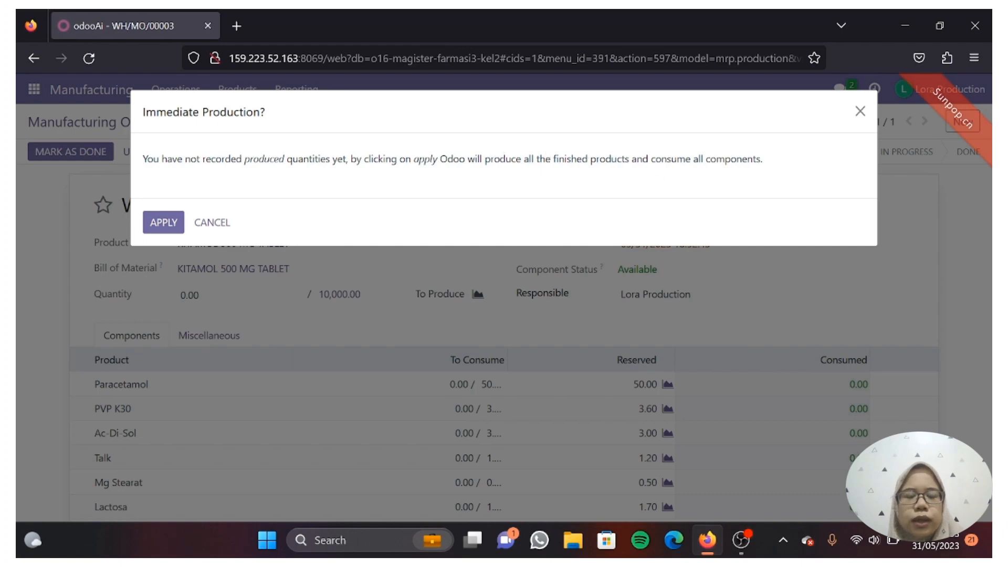
Apply immediate production of all 10,000 KITAMOL tablets, consuming all six components, and review the Done order
click(163, 223)
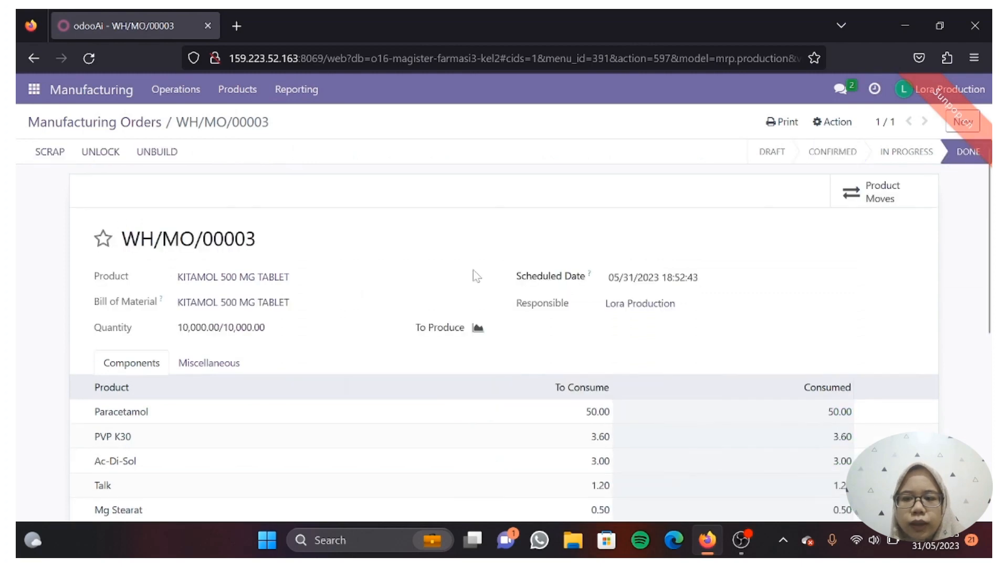
scroll(669, 414, down, 3)
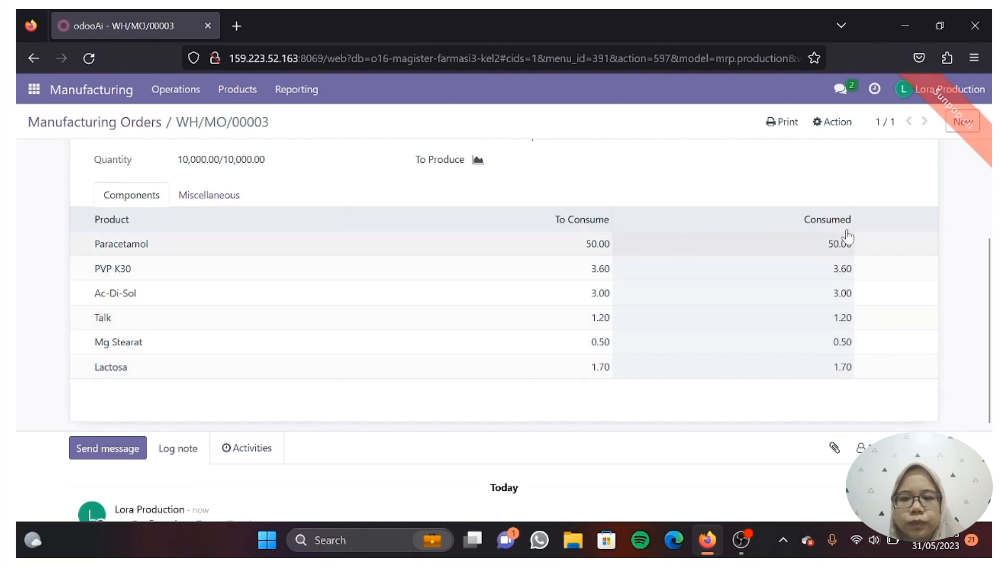
scroll(822, 238, up, 3)
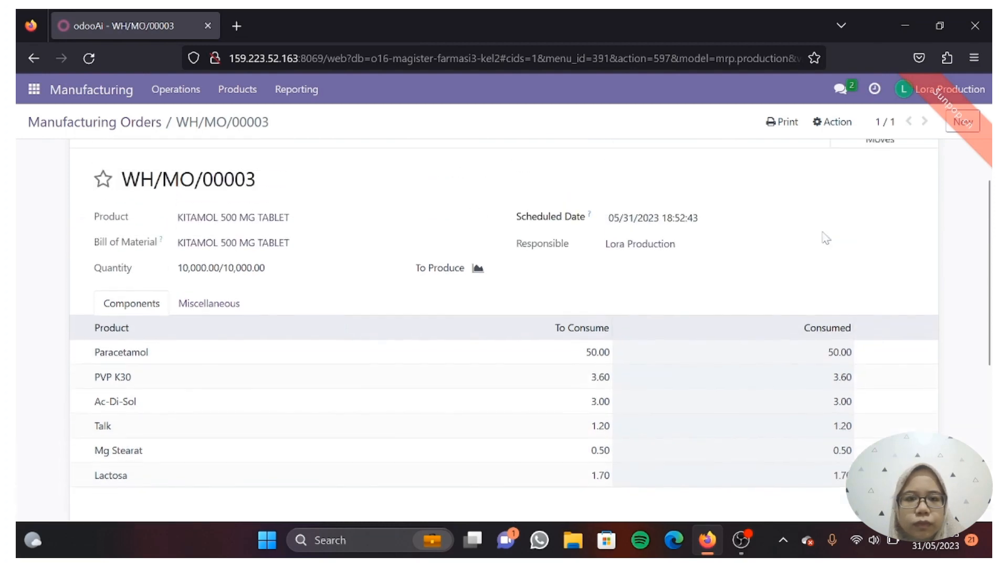
scroll(823, 239, up, 1)
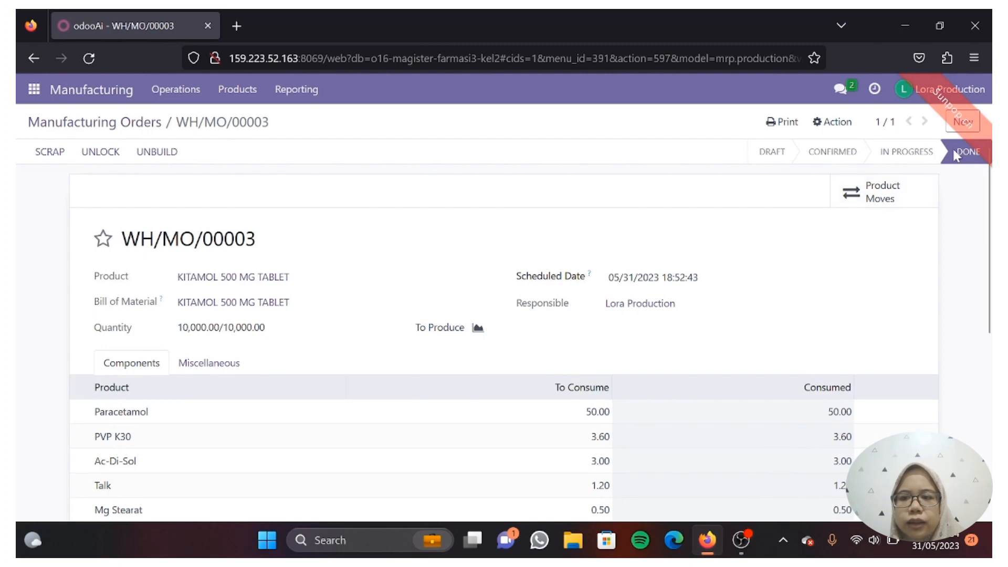
mouse_move(968, 158)
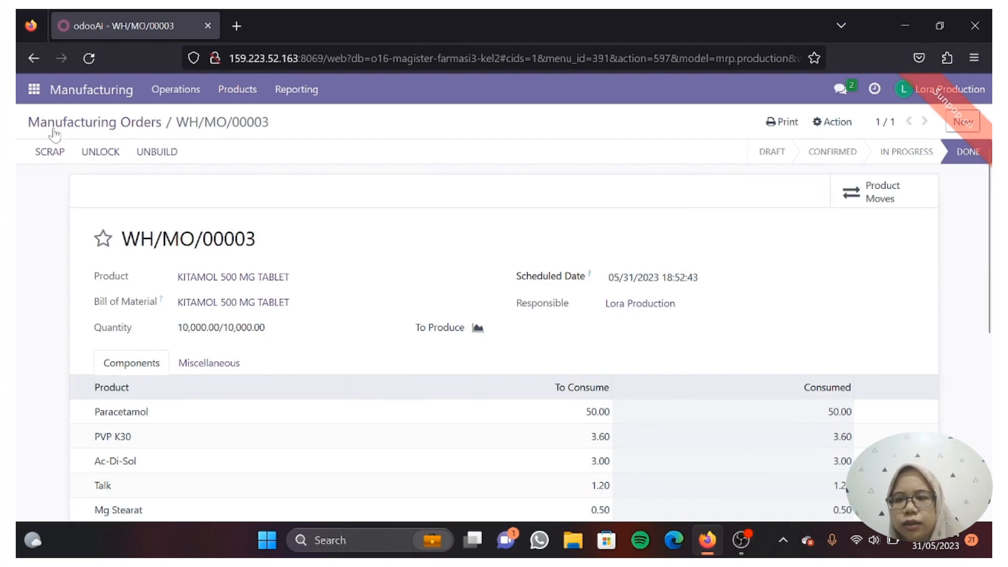
Open the KITAMOL 500 MG TABLET product from the Products list, then activate developer mode
click(195, 96)
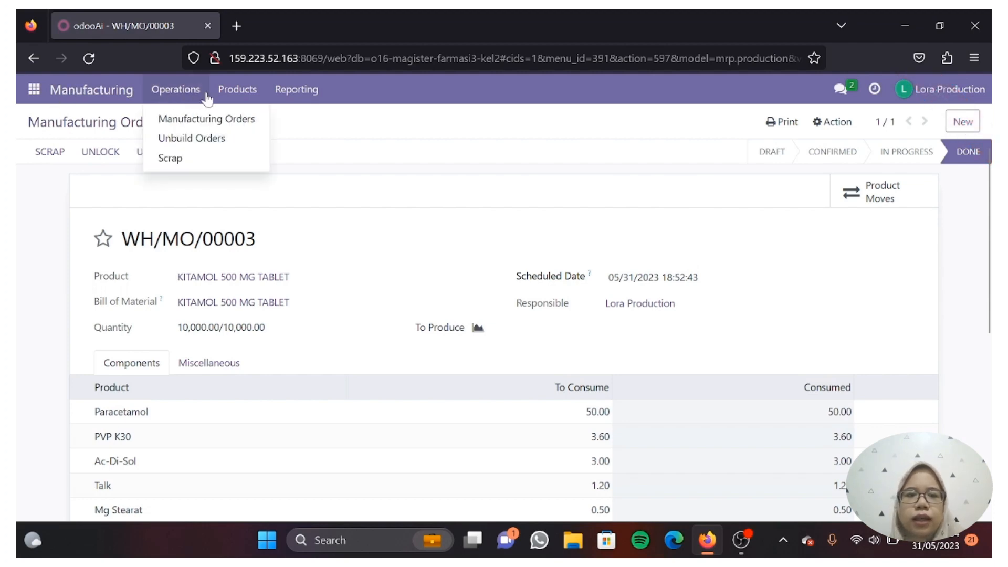
mouse_move(223, 97)
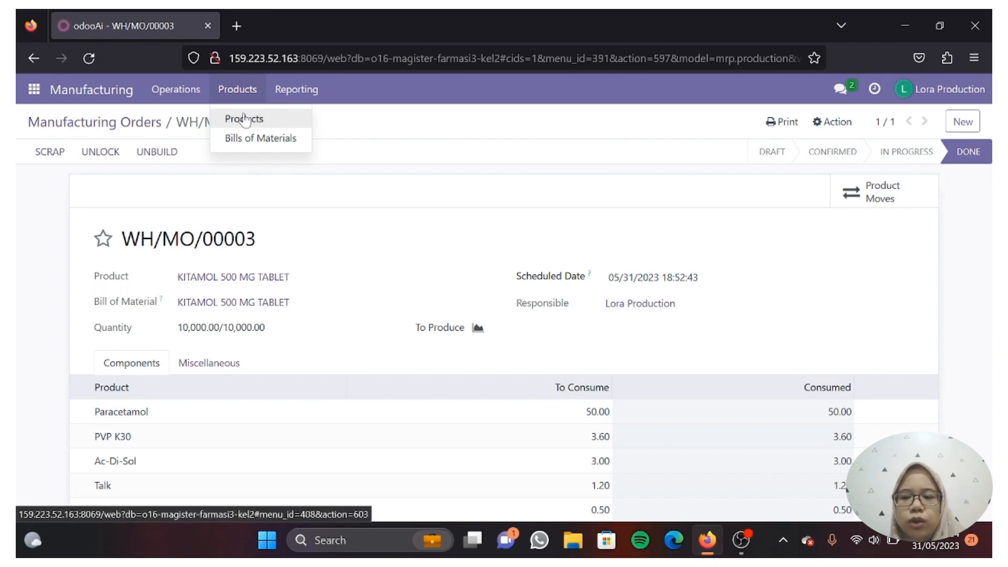
click(245, 120)
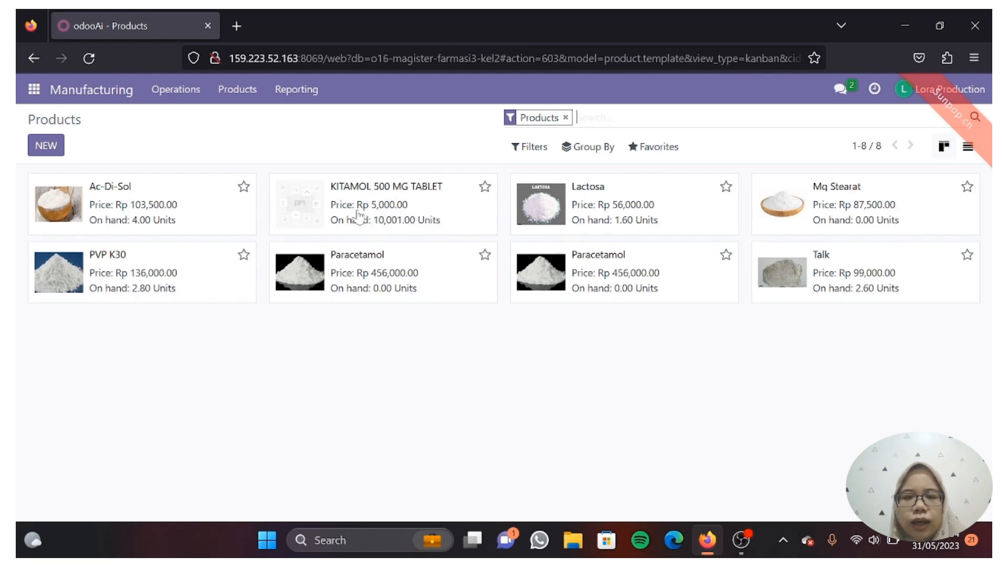
click(362, 229)
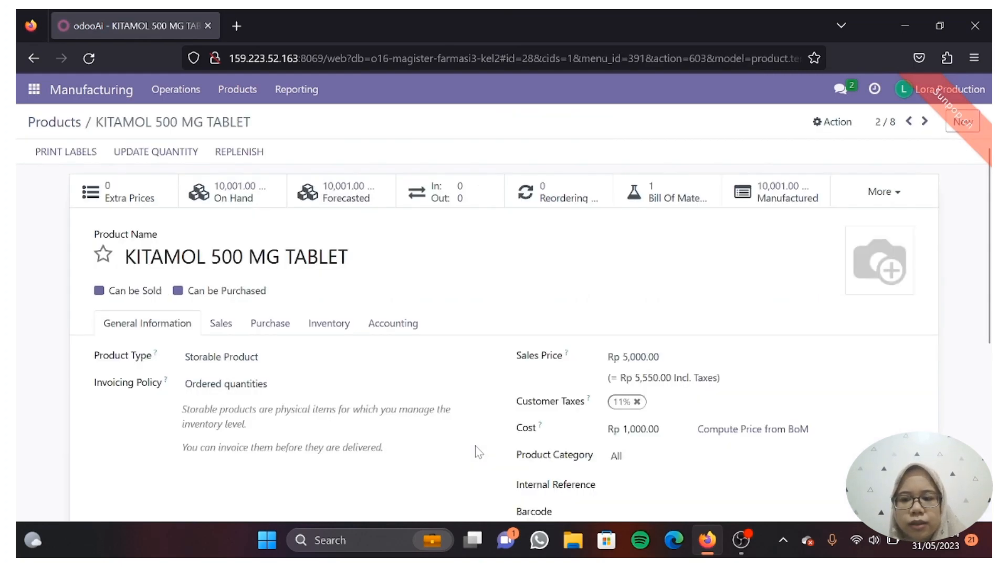
click(685, 90)
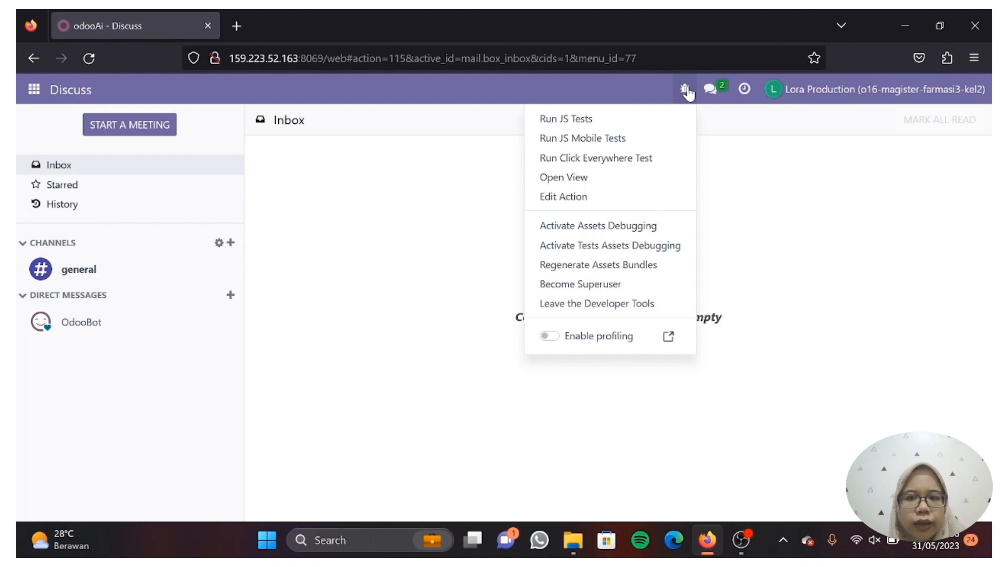
Close the developer menu and switch to the Manufacturing app
click(768, 179)
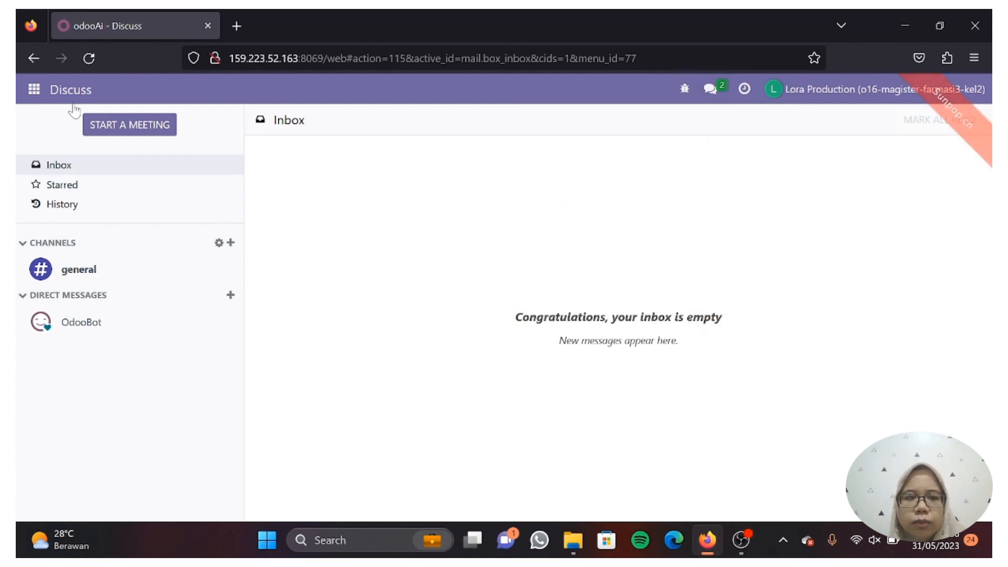
click(35, 90)
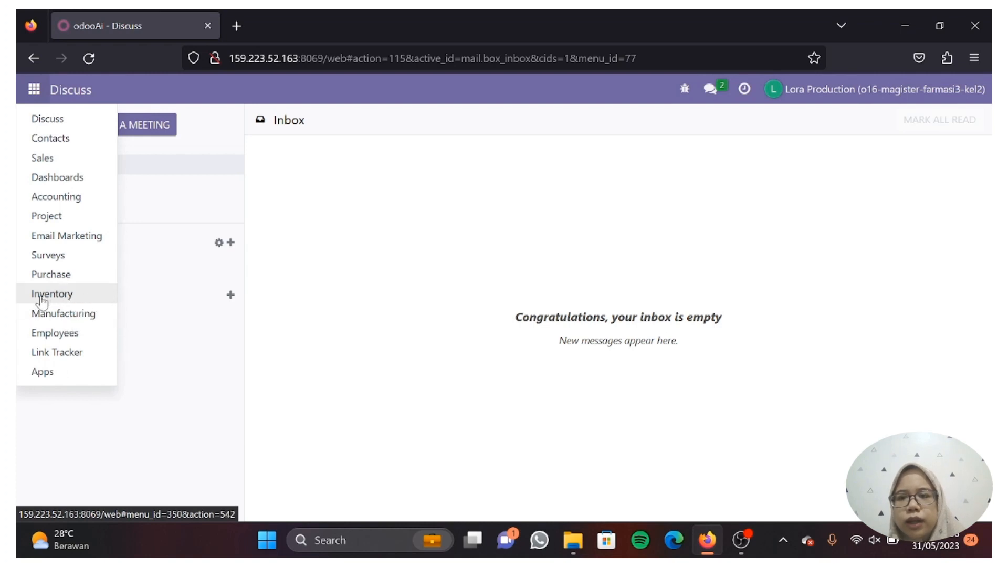
click(66, 313)
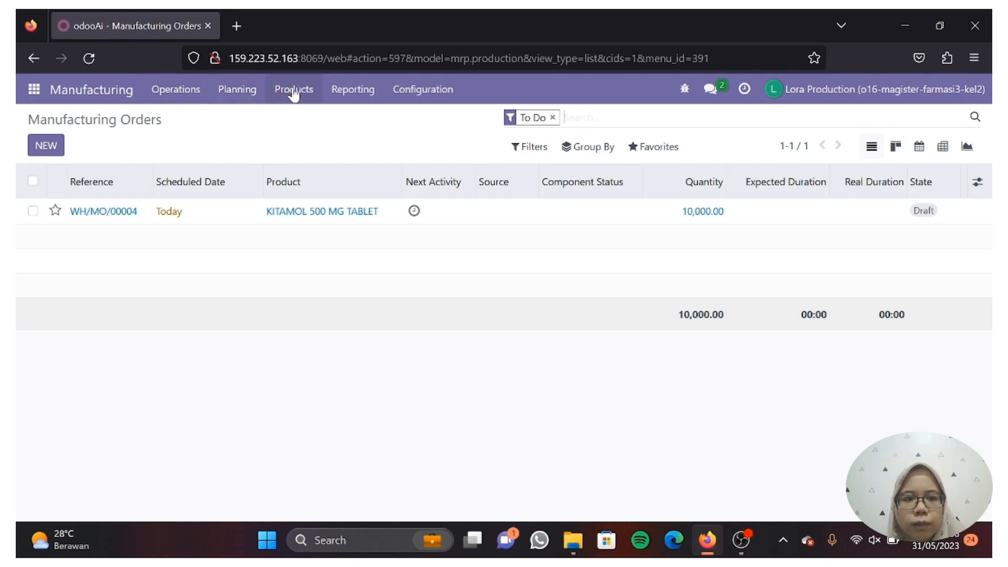
Open the KITAMOL 500 MG TABLET bill of materials at its By-products tab
click(295, 95)
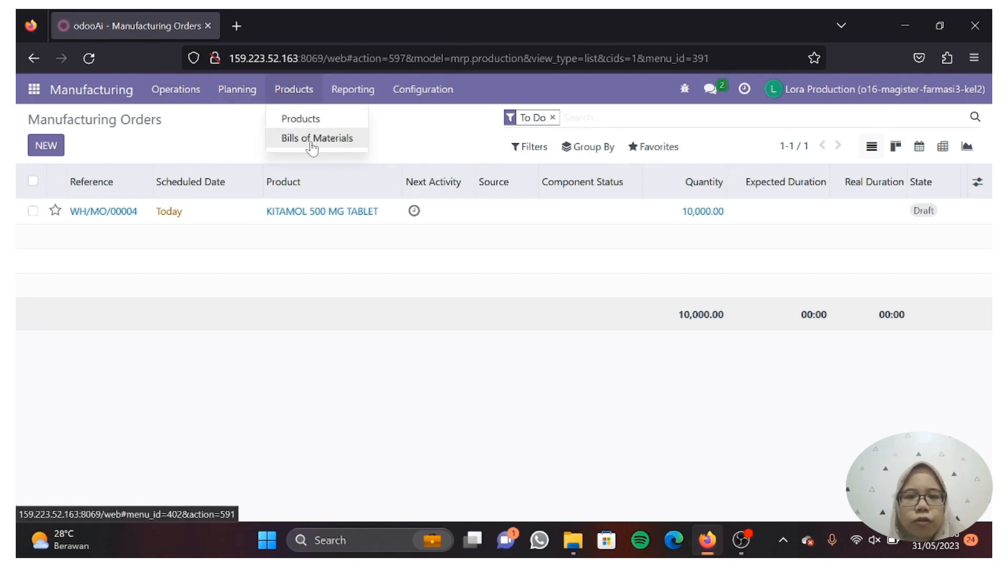
click(310, 144)
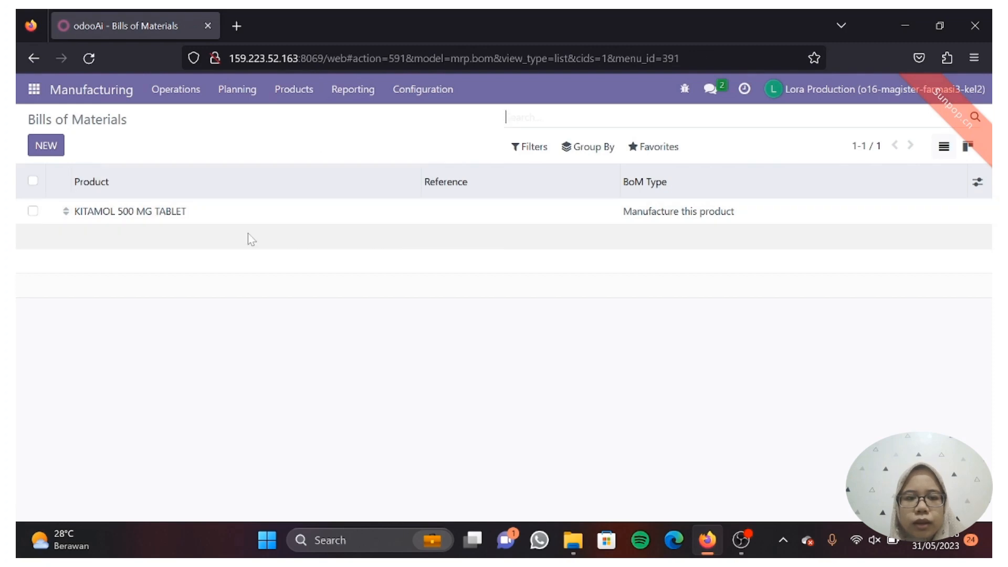
click(156, 216)
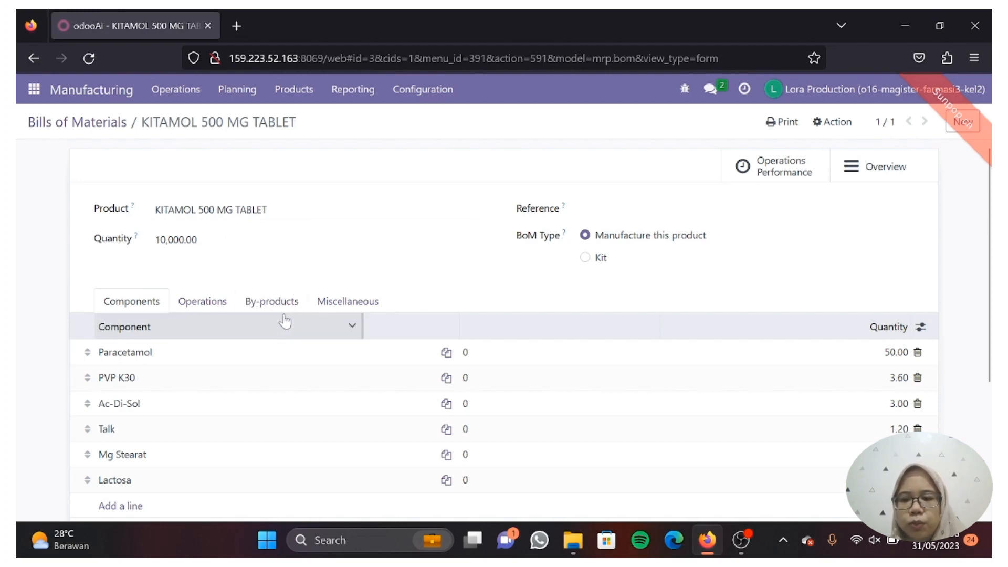
click(284, 303)
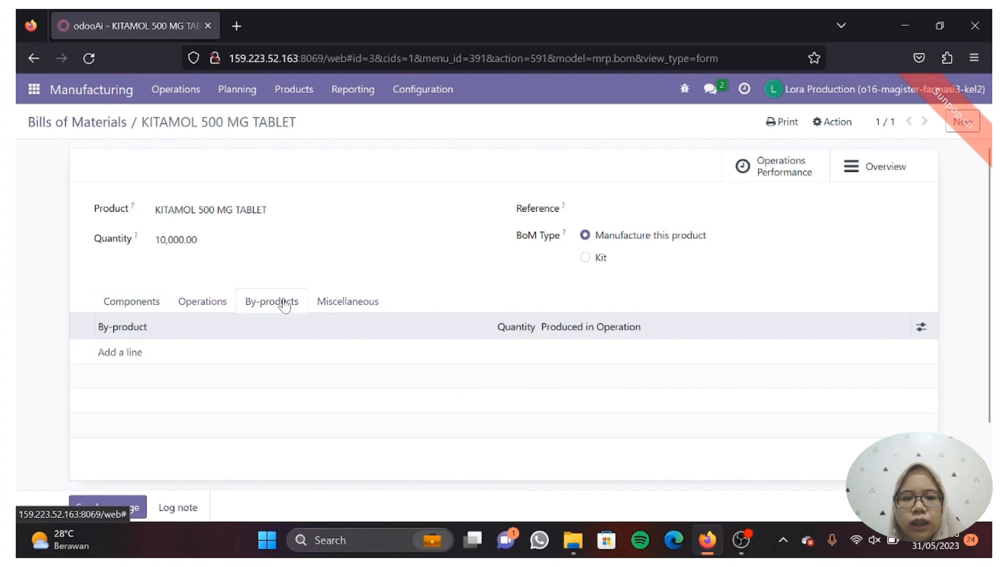
Add a by-product line without choosing a product, then discard the empty line
scroll(281, 304, down, 2)
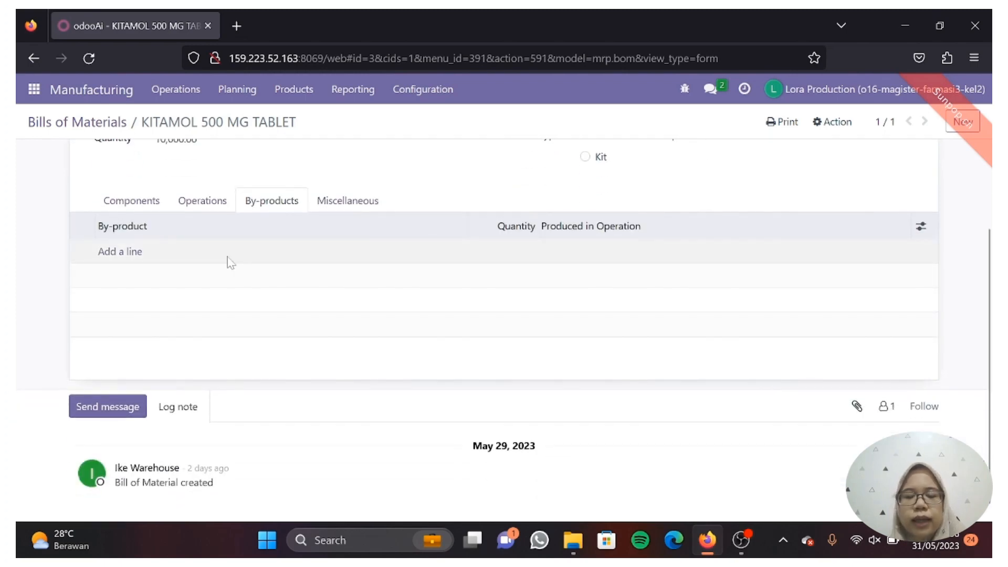
click(136, 258)
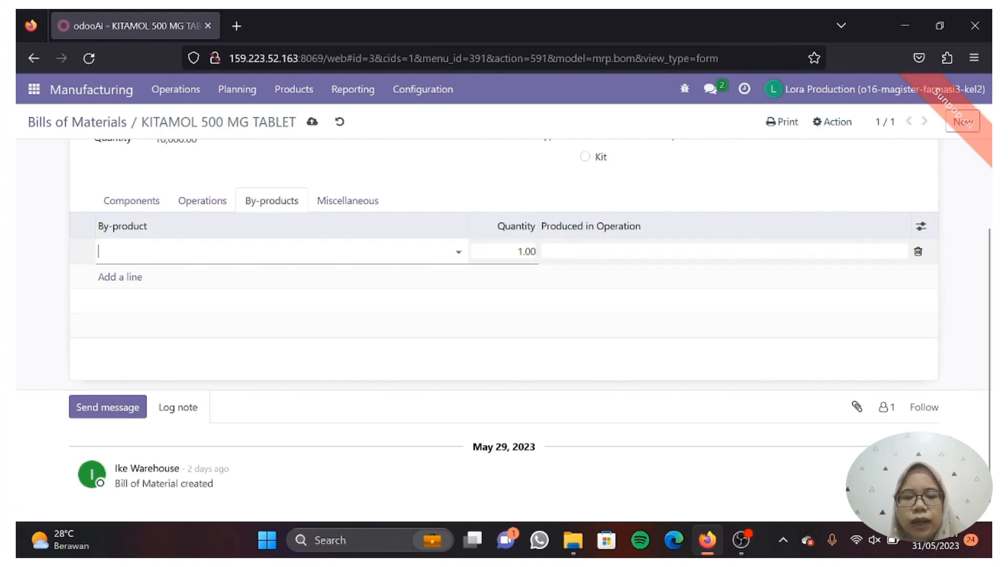
click(136, 255)
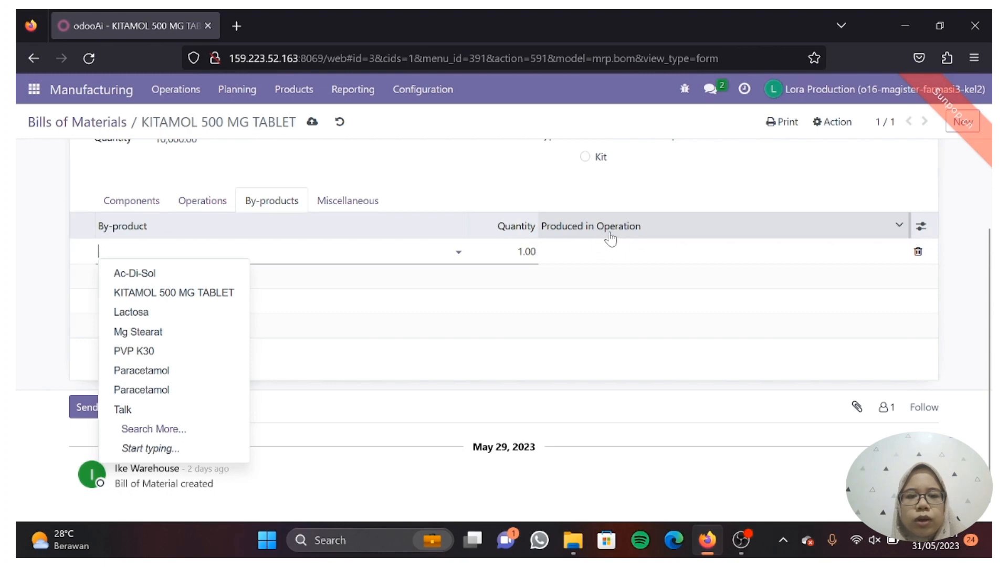
click(541, 251)
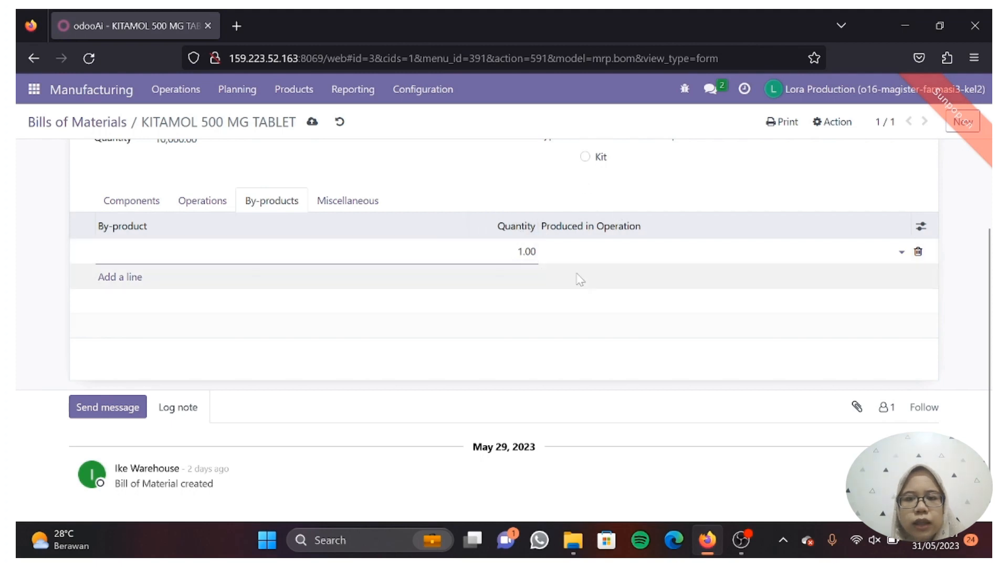
scroll(319, 310, up, 1)
click(315, 310)
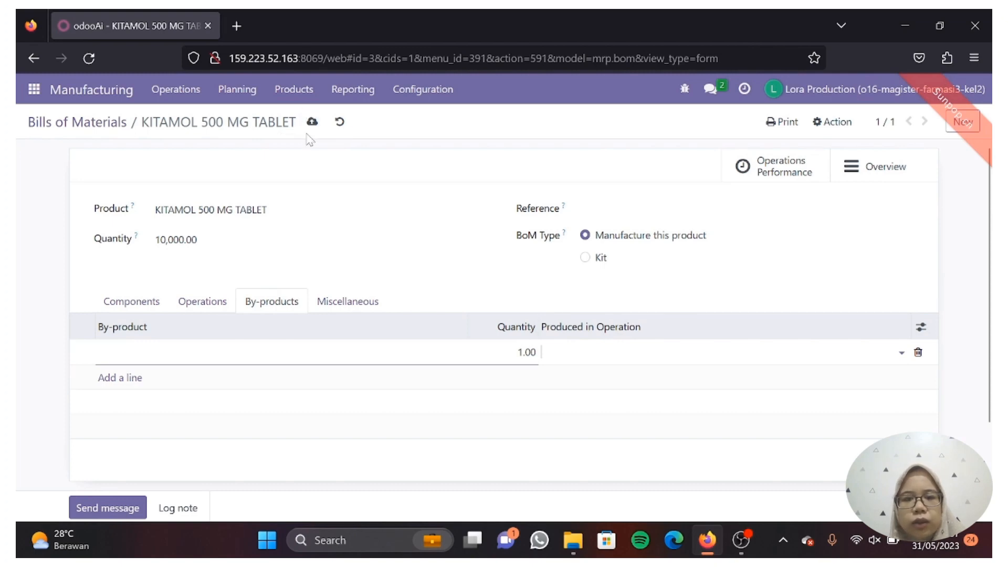
click(340, 122)
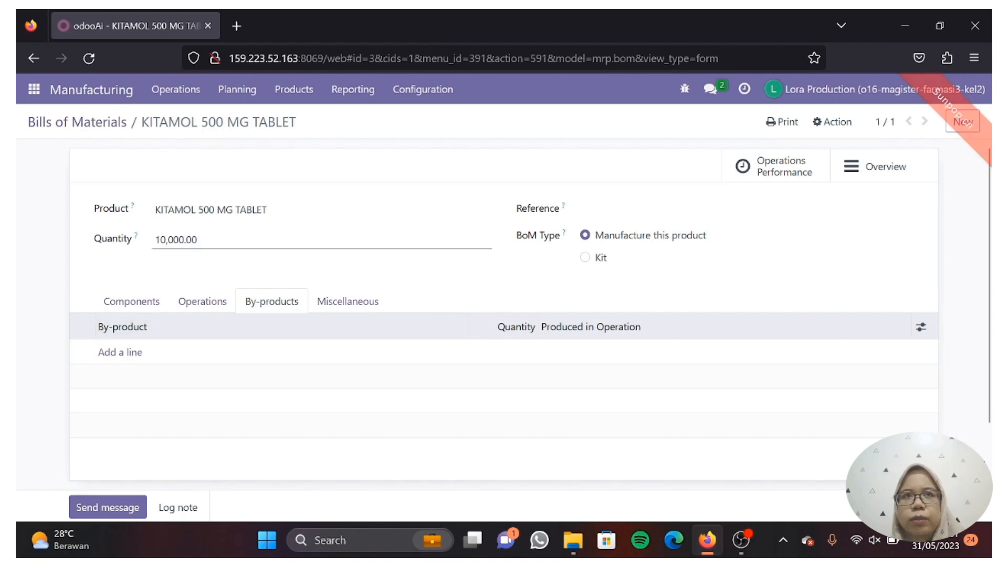
Run the scheduler from Planning, then review the KITAMOL bill's six components
click(245, 99)
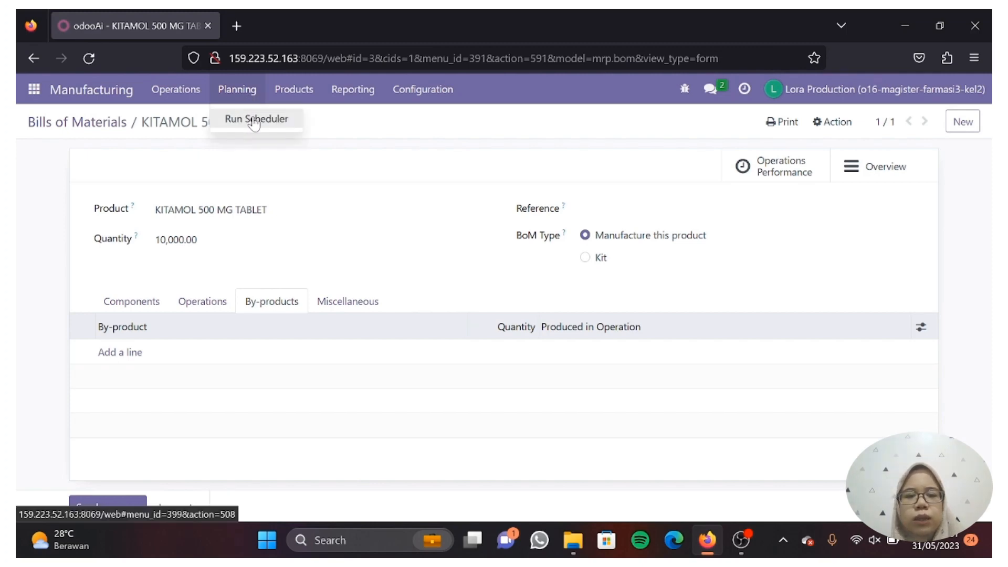
click(254, 119)
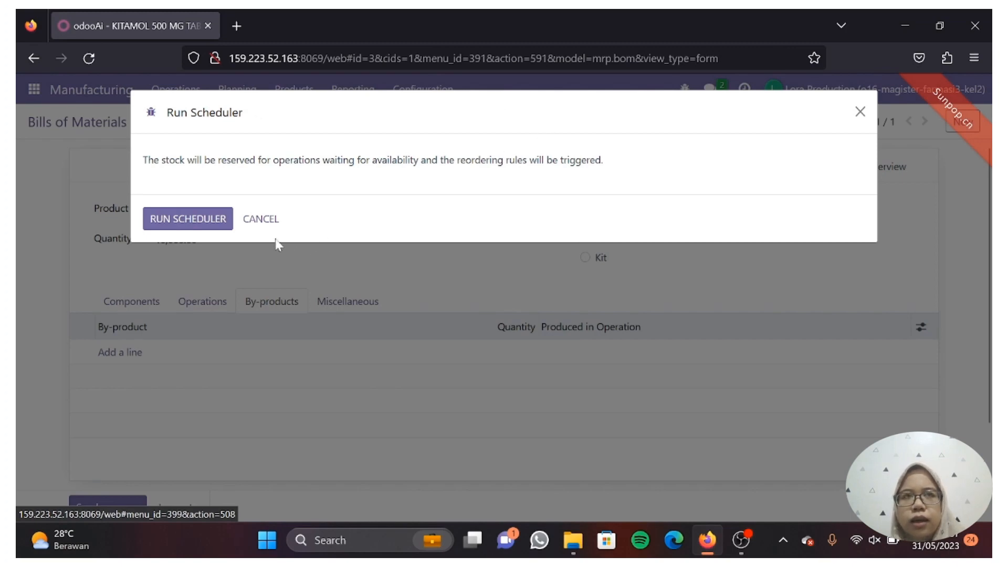
click(217, 221)
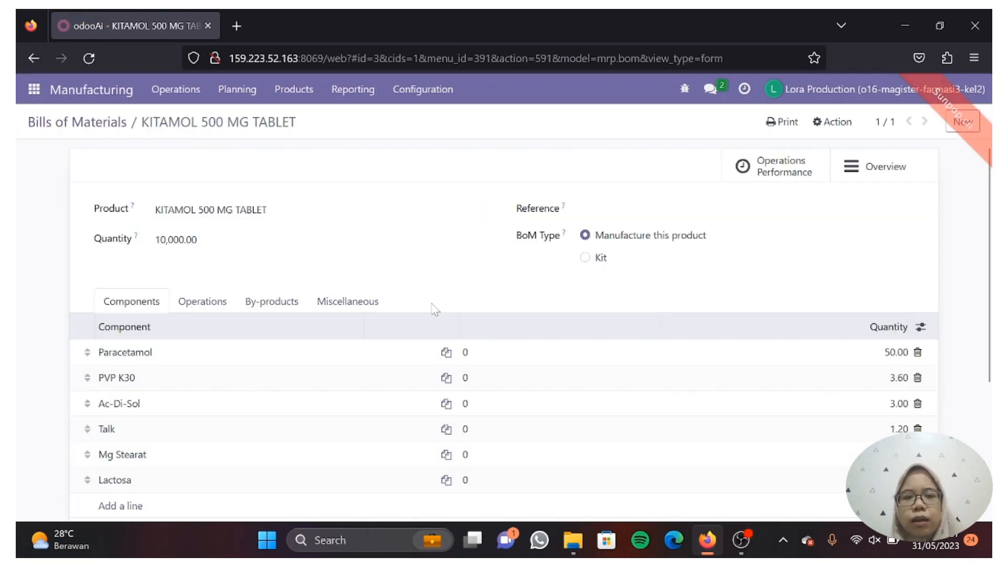
scroll(435, 310, down, 3)
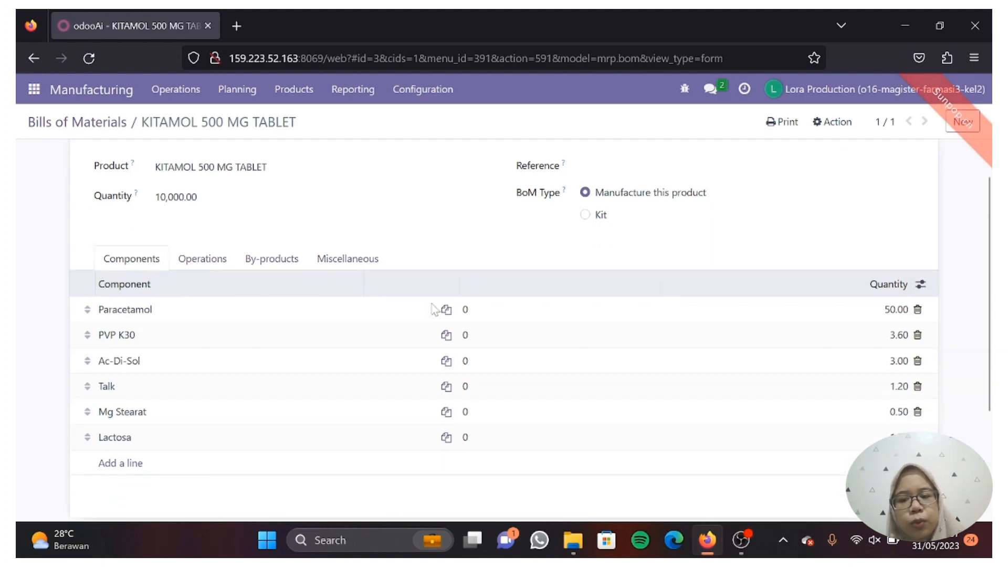
scroll(433, 309, down, 3)
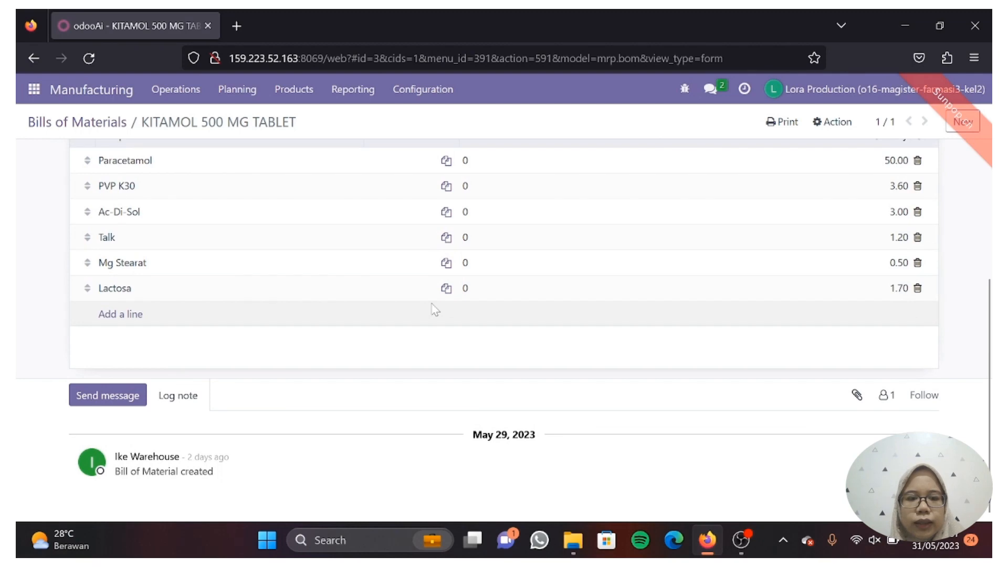
scroll(435, 309, up, 6)
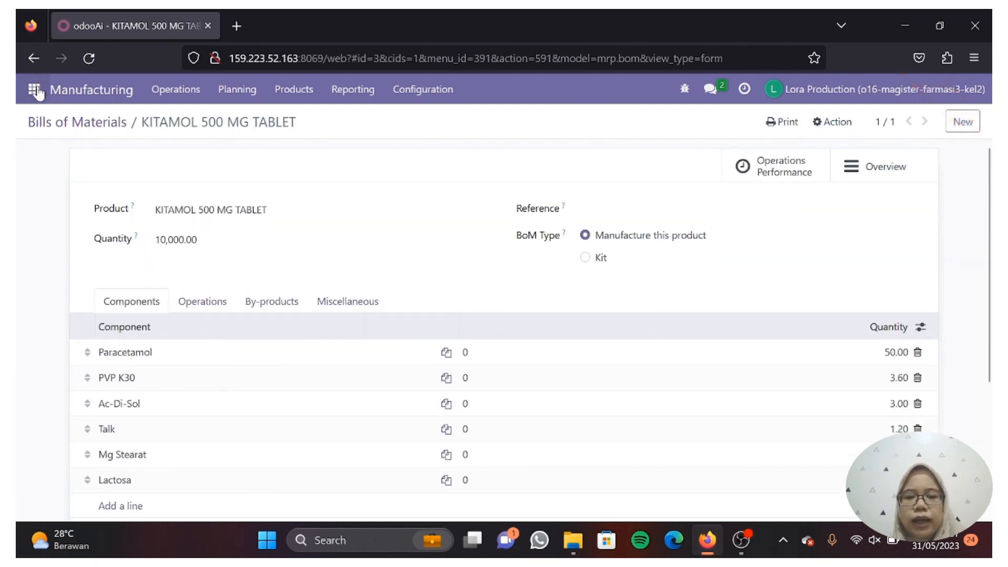
Look over the Work Orders list and report, then open the empty Manufacturing Orders report
click(190, 100)
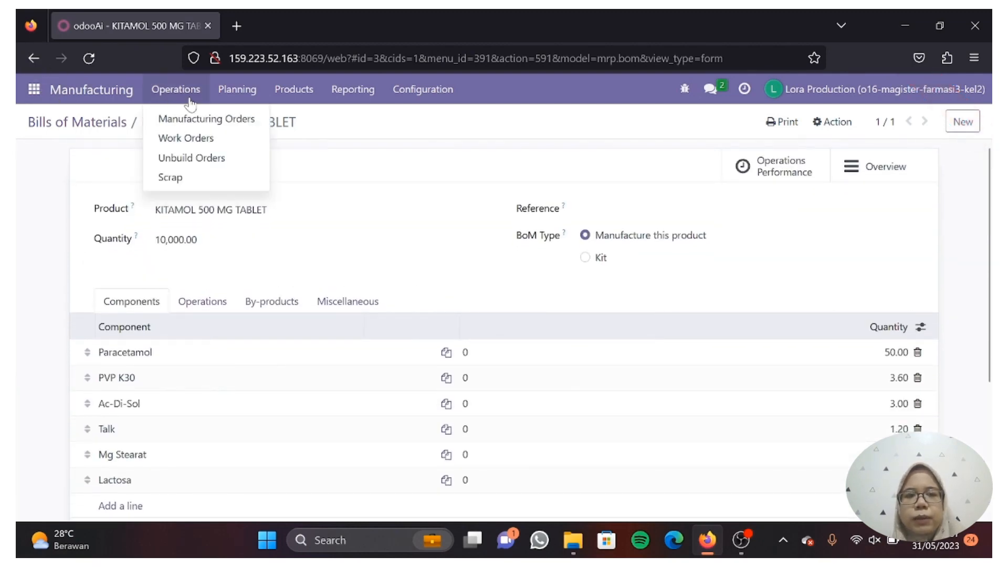
click(223, 140)
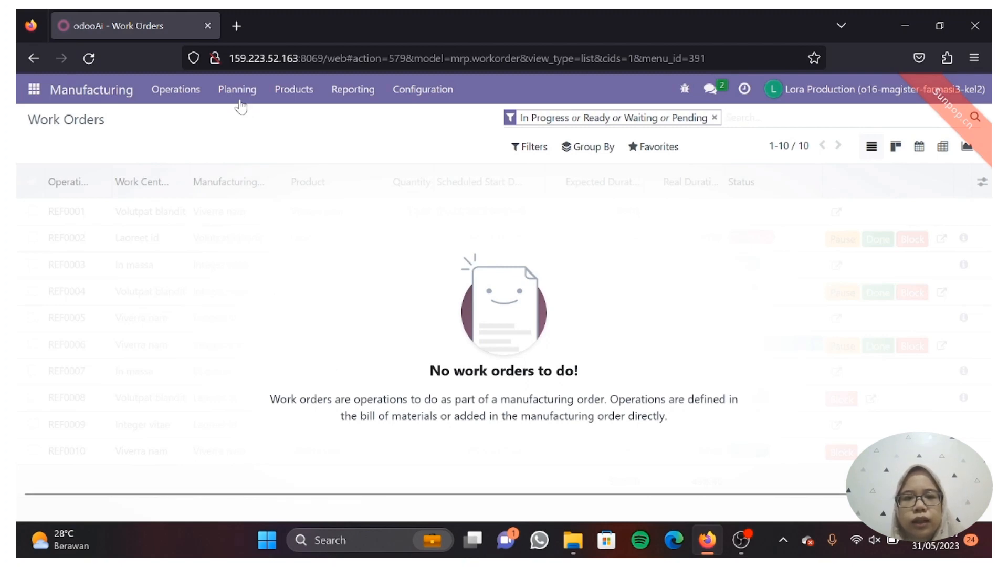
click(298, 94)
click(353, 91)
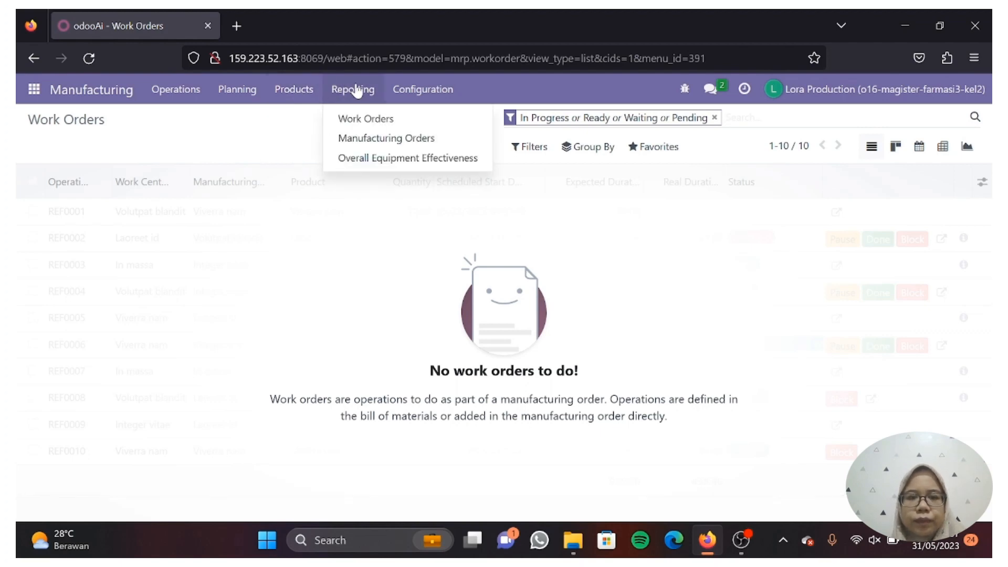
click(373, 122)
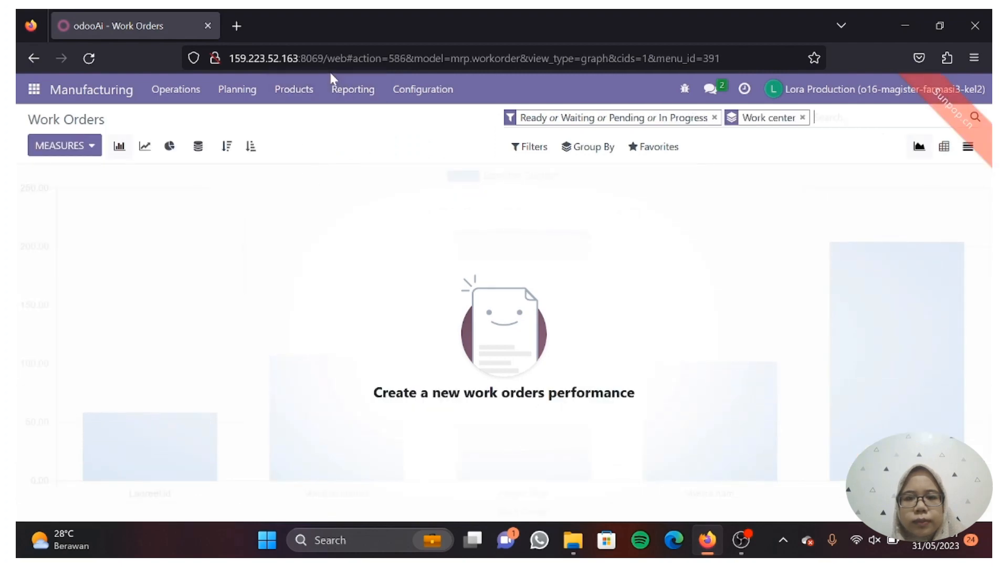
click(347, 91)
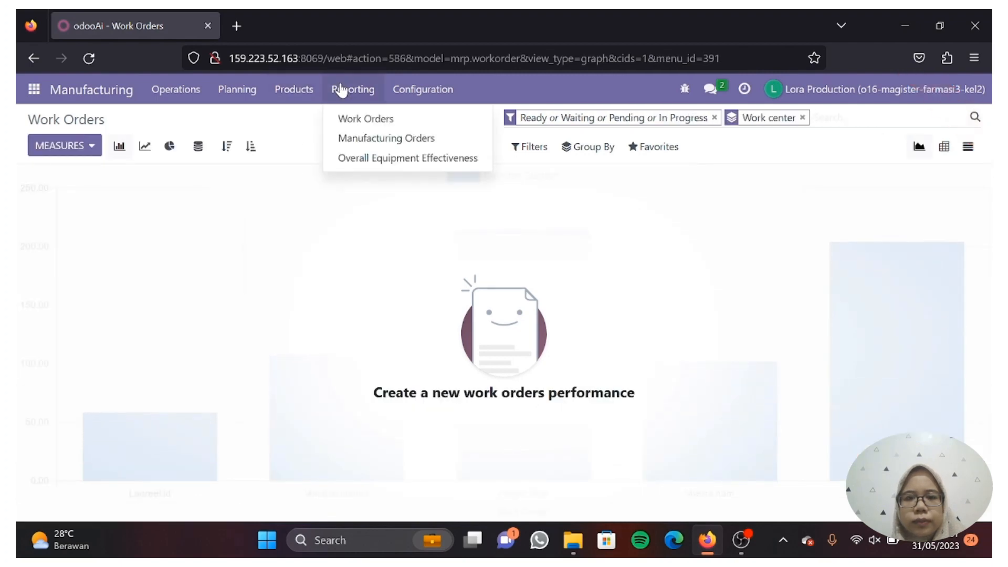
click(359, 138)
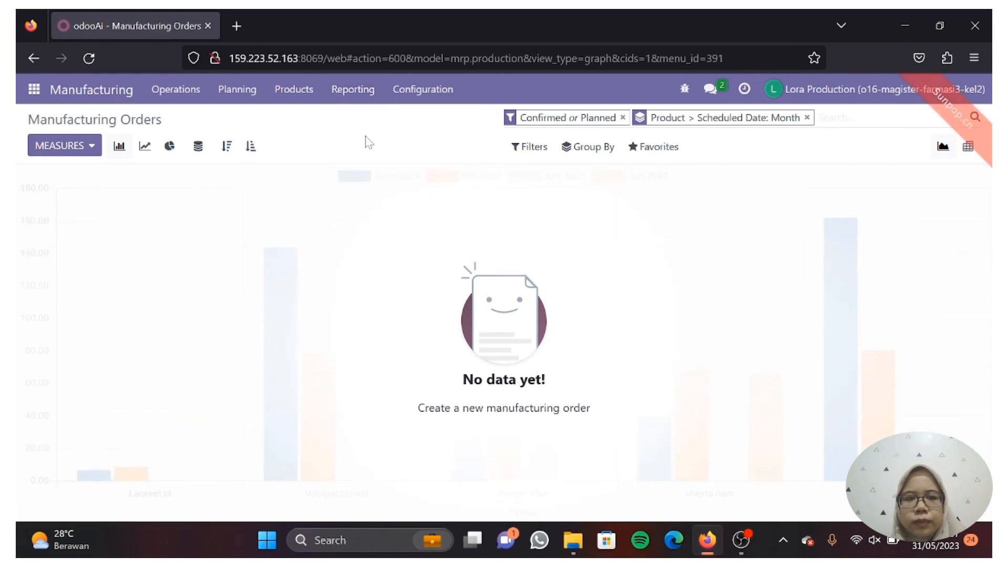
click(420, 97)
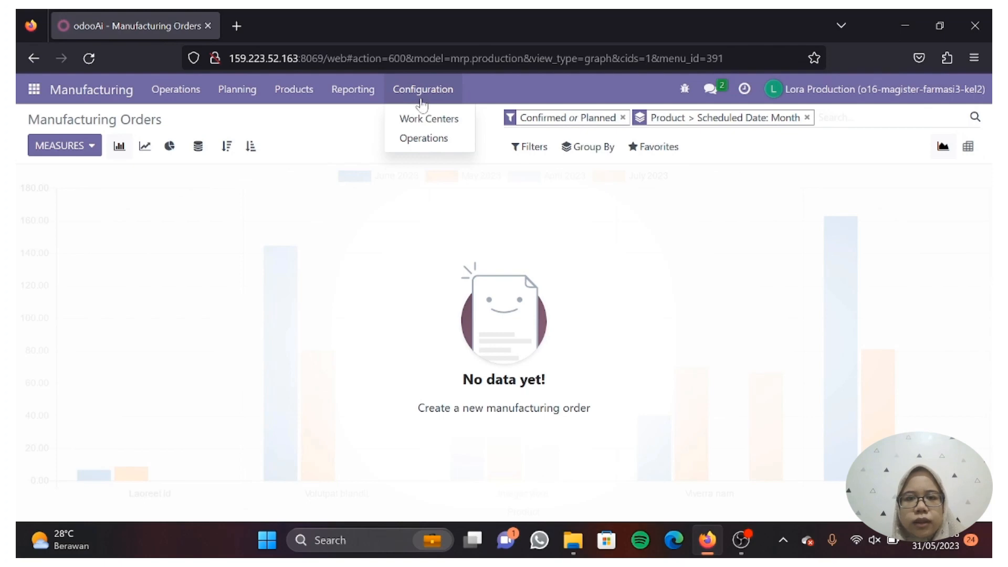
Start a new work center and look over its form and Specific Capacities tab
click(428, 120)
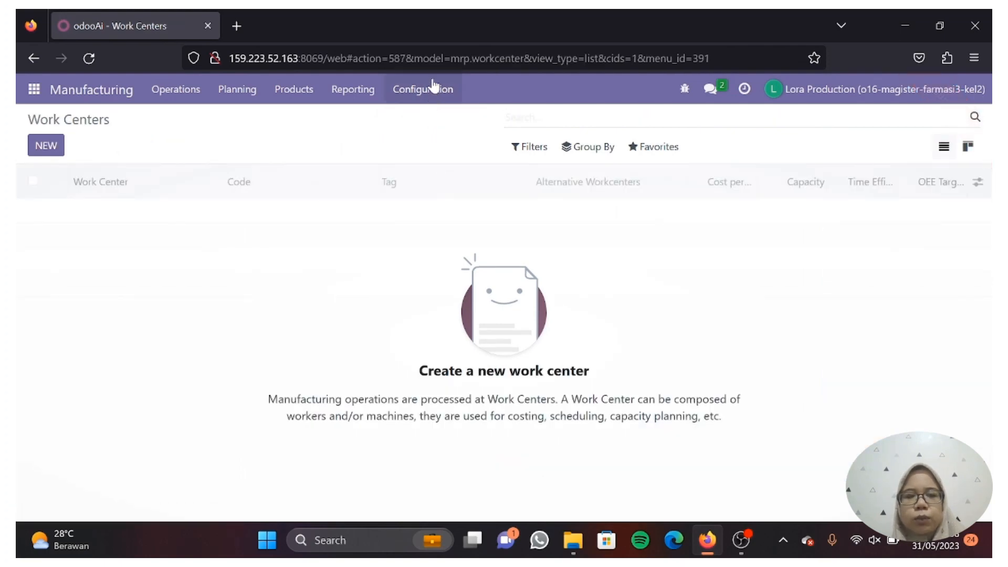
click(47, 146)
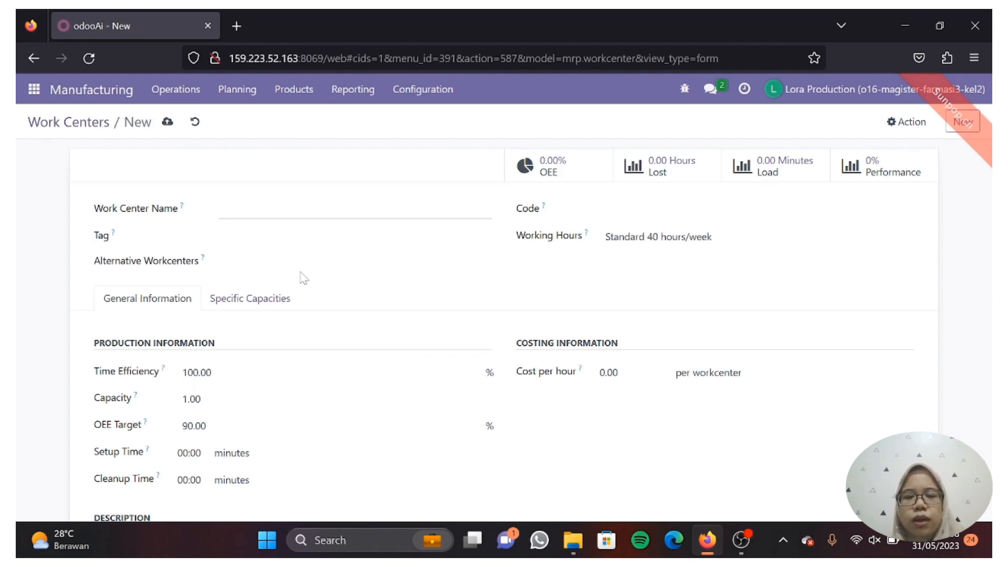
scroll(303, 278, down, 2)
scroll(304, 279, down, 3)
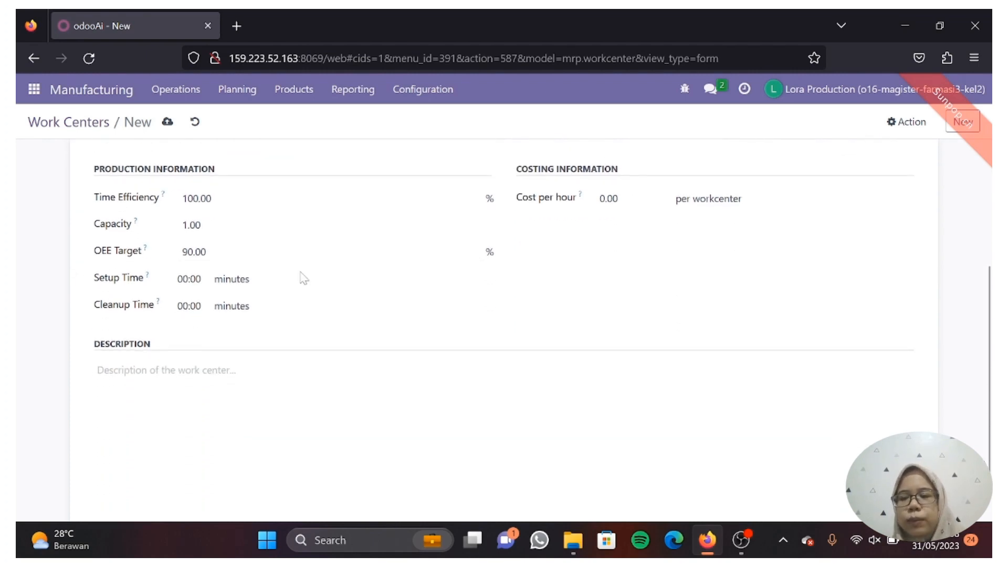
scroll(284, 310, up, 3)
scroll(284, 310, up, 2)
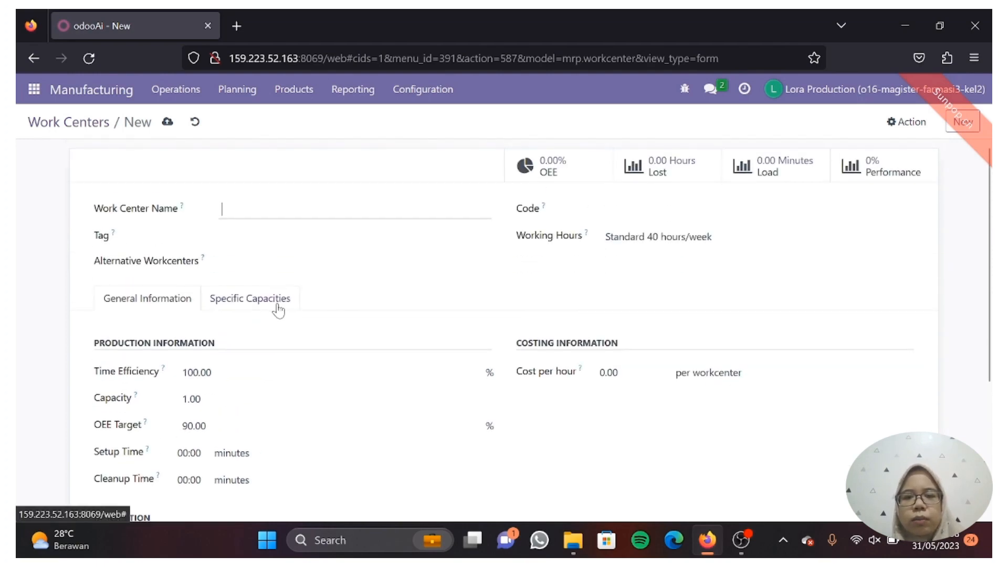
click(278, 311)
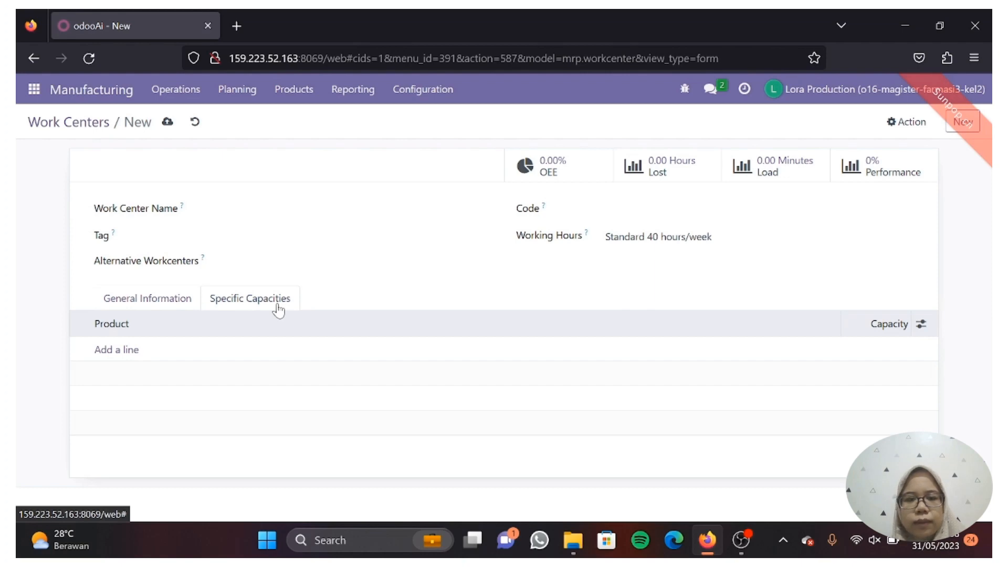
Start a new operation from Configuration > Operations, then open the Manufacturing Orders report
click(412, 100)
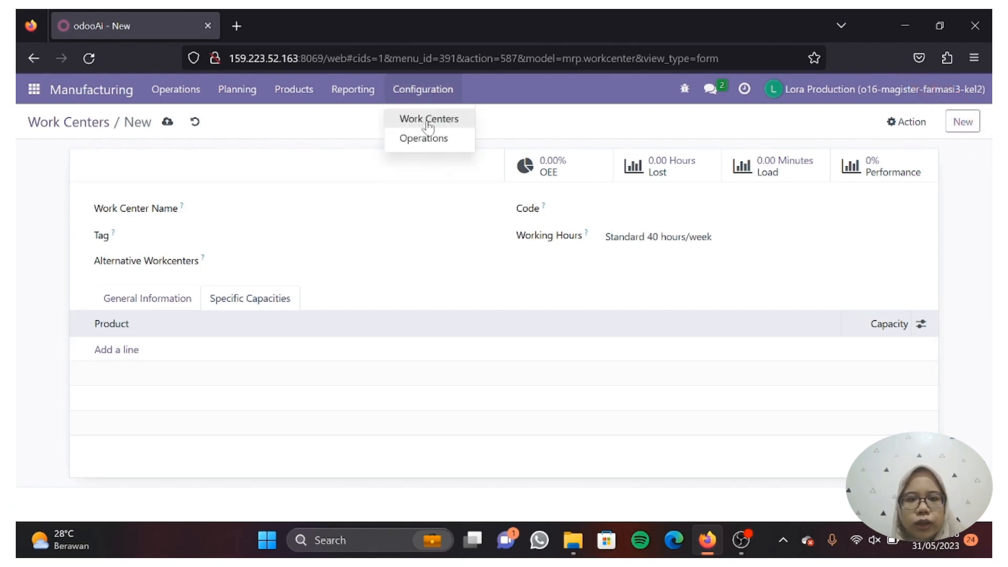
click(438, 142)
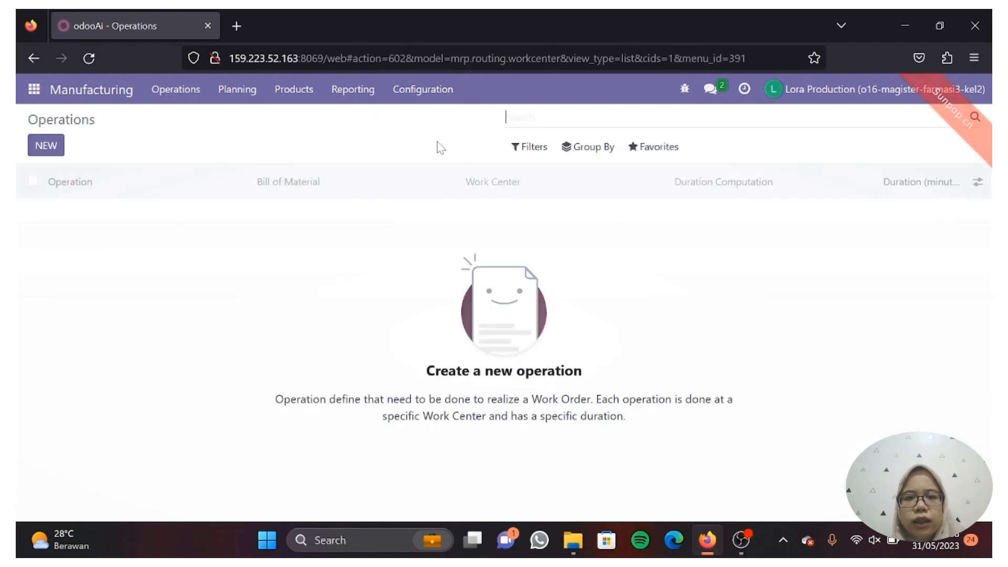
click(43, 144)
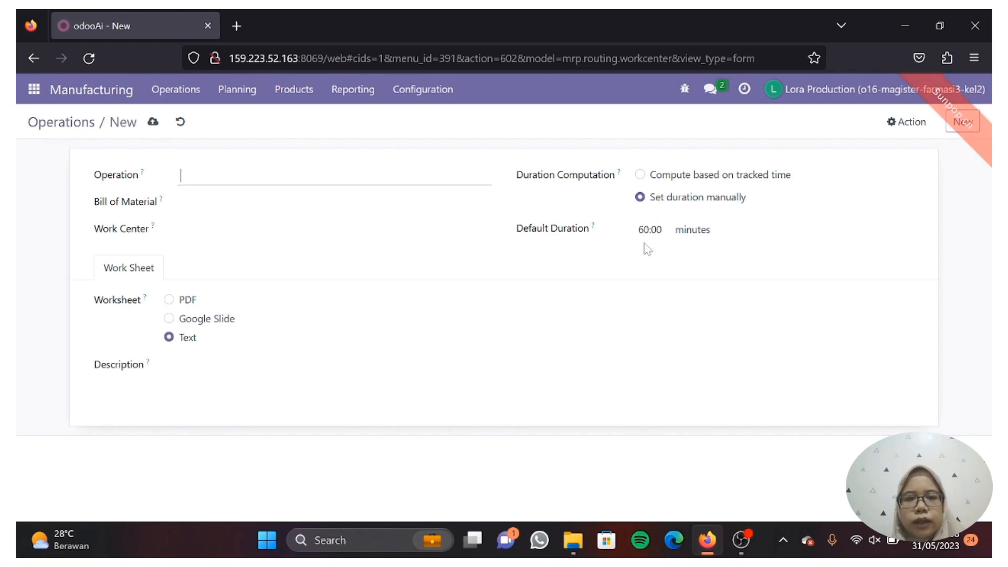
click(344, 94)
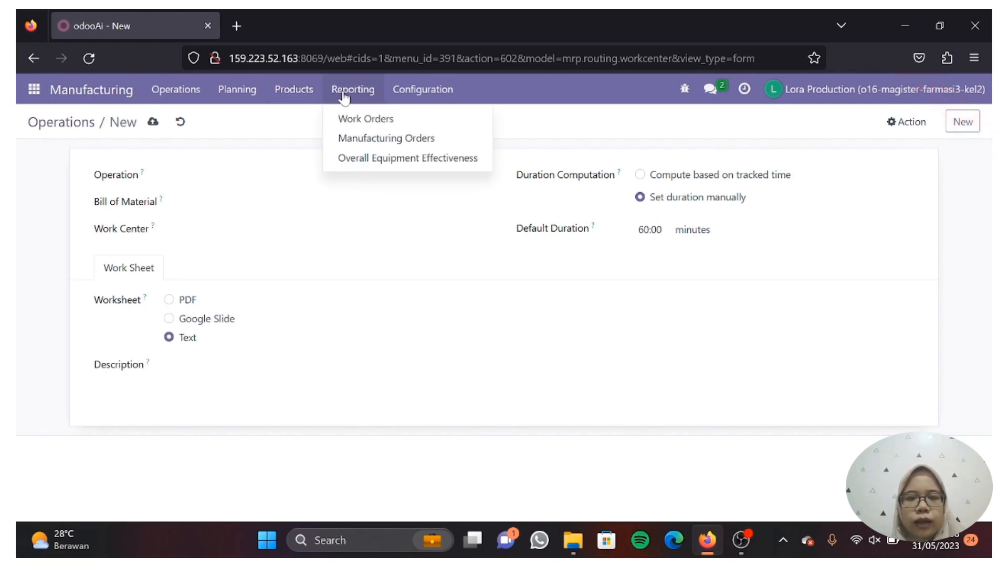
click(391, 143)
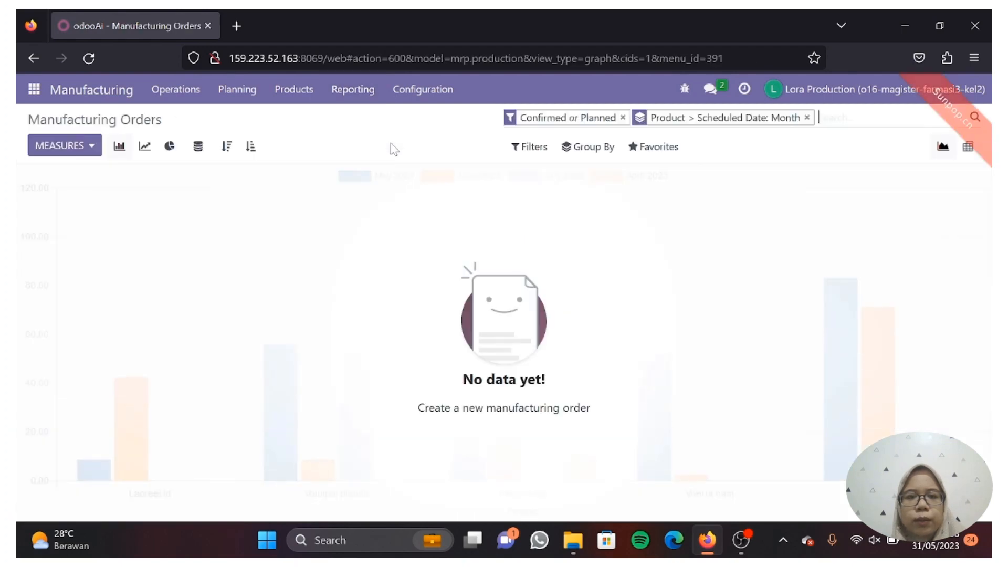
Turn the Manufacturing Orders report into a pie chart measured by Count
click(89, 150)
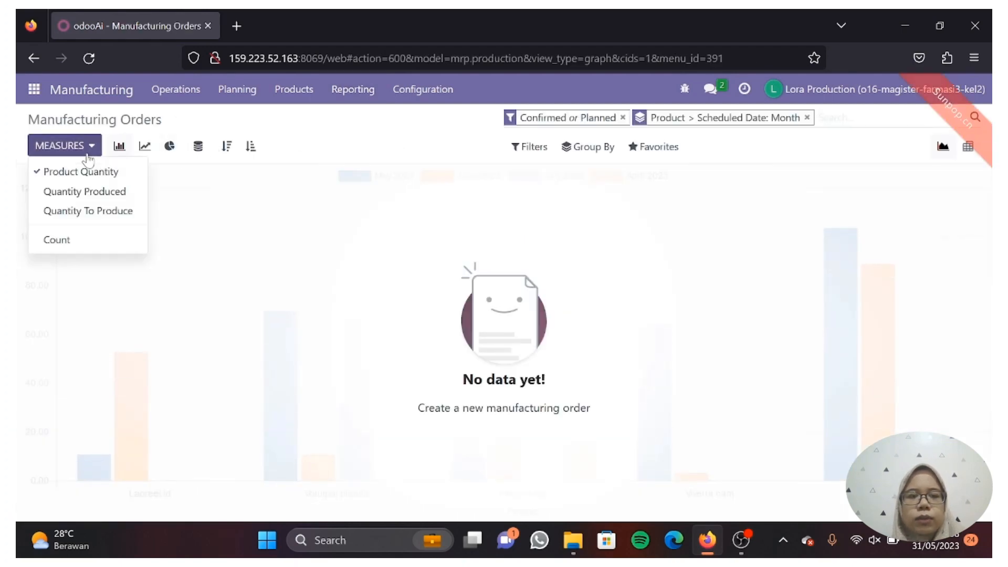
click(87, 192)
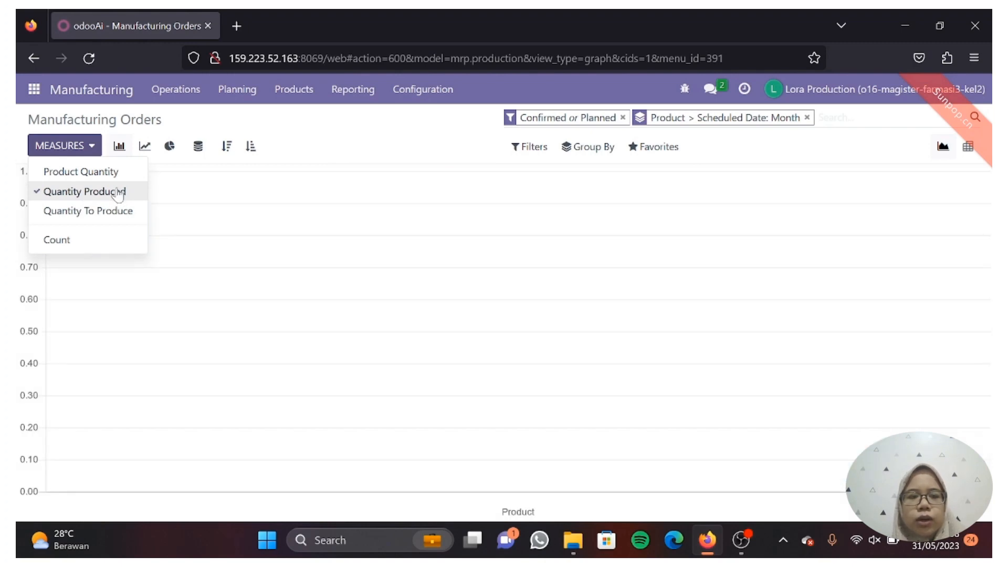
click(170, 147)
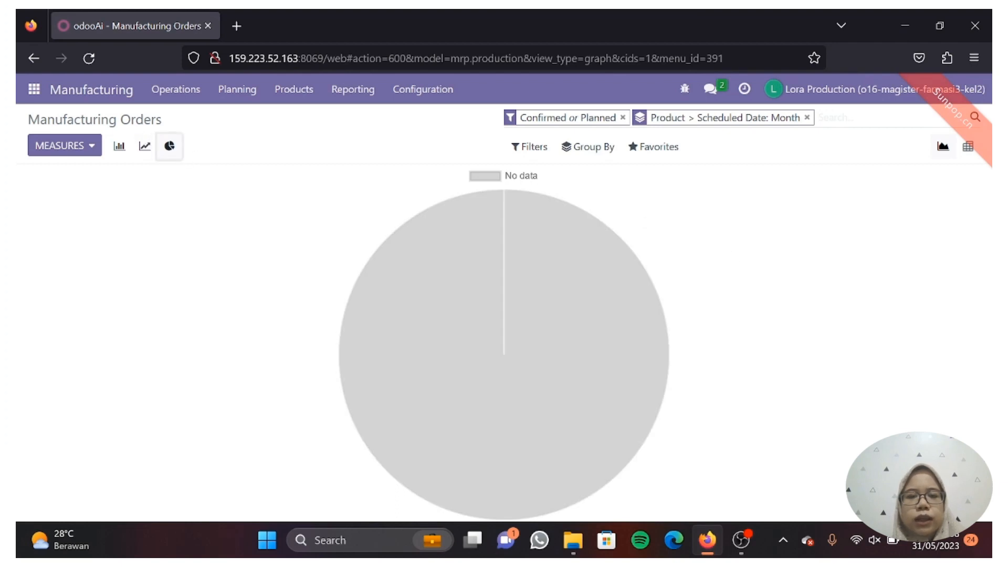
click(82, 149)
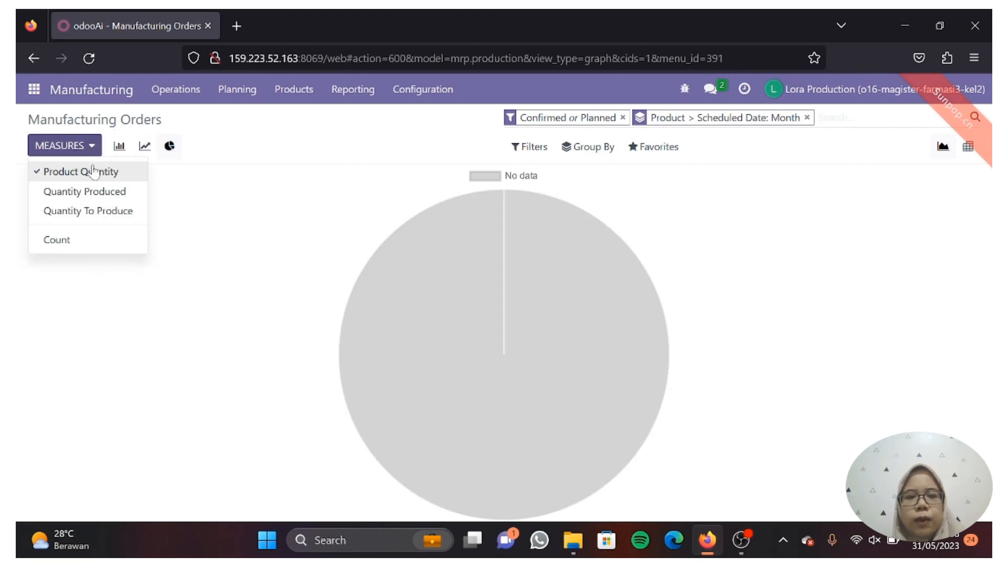
click(100, 191)
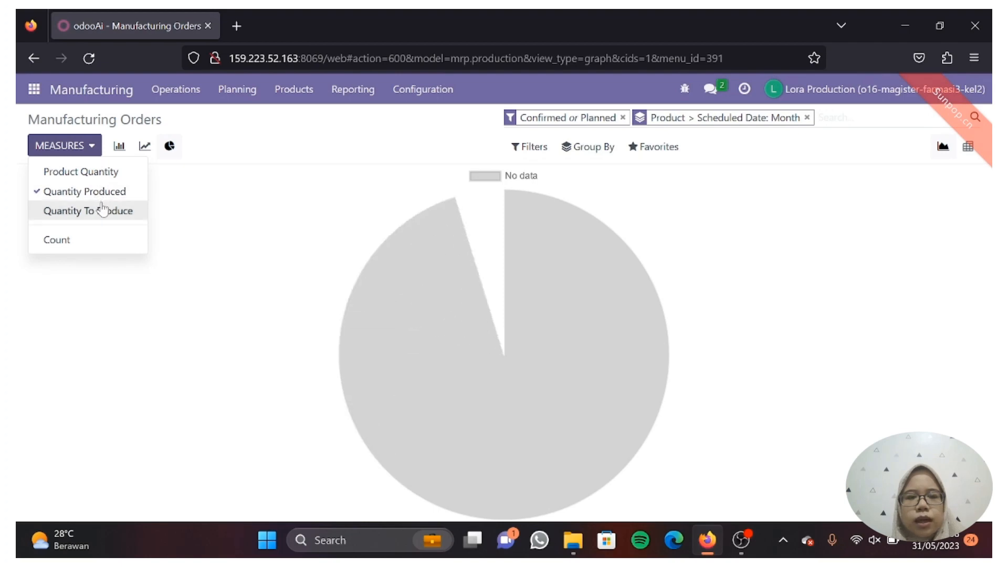
click(105, 212)
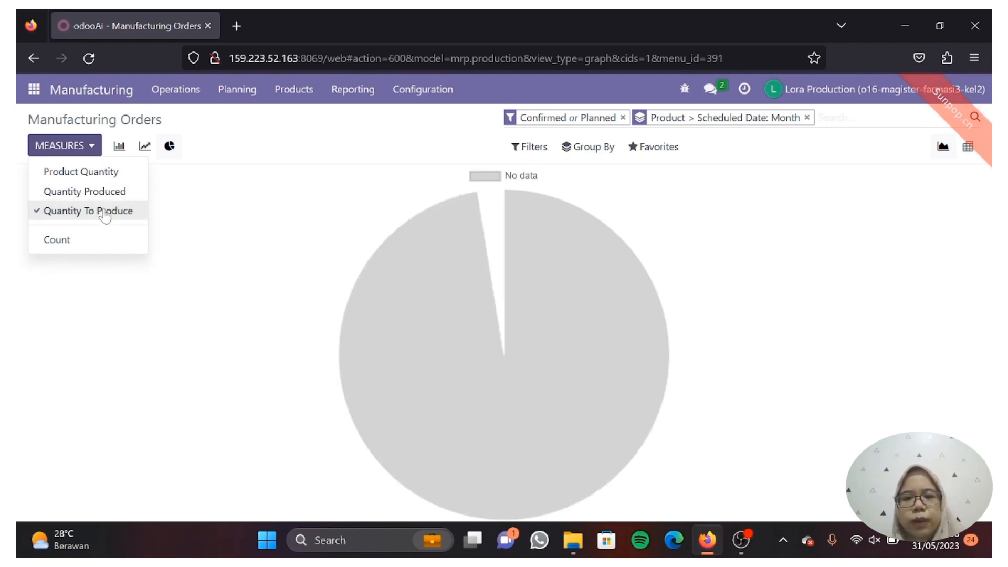
click(88, 240)
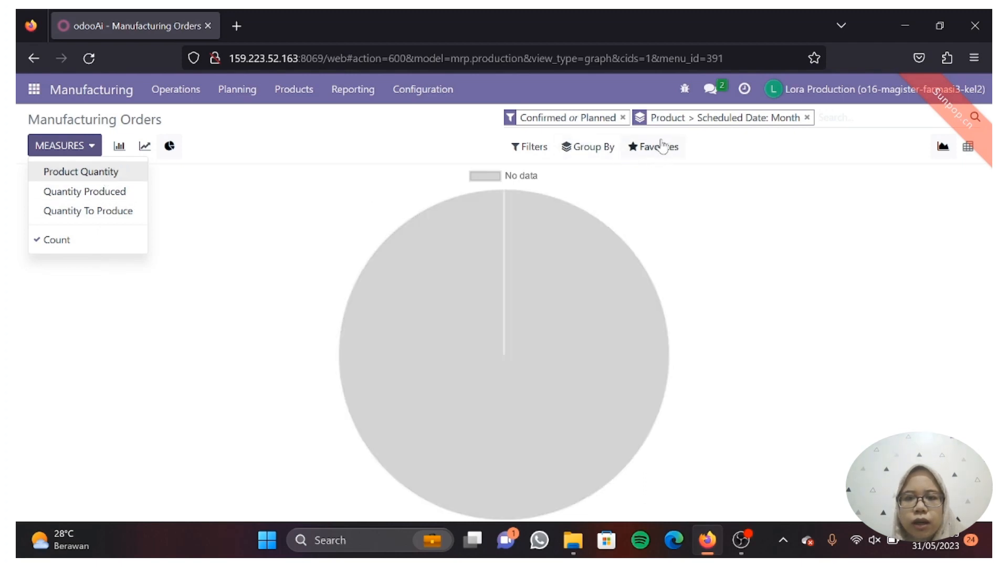
Group the pie additionally by Status, Material Availability and Procurement Group
click(601, 150)
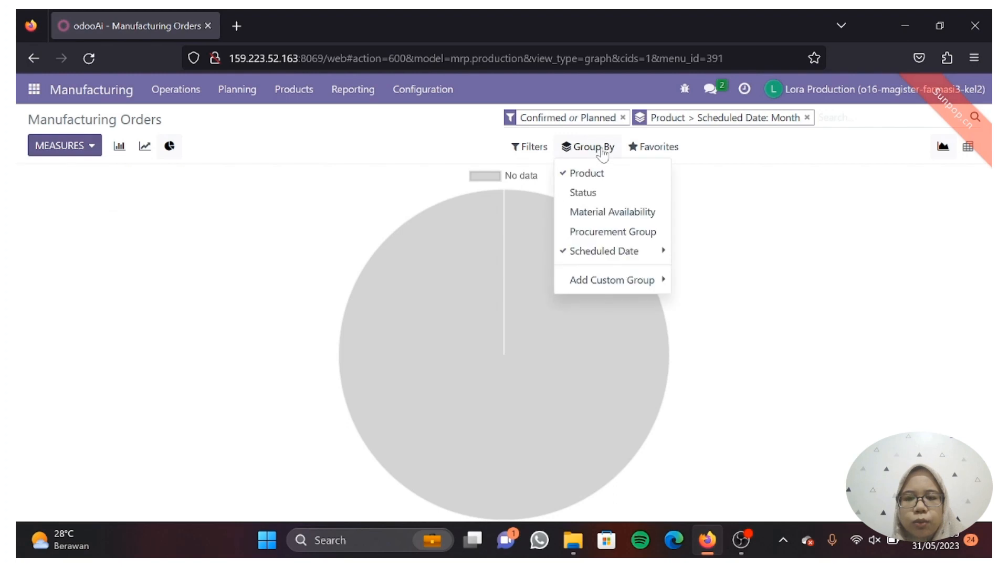
click(609, 198)
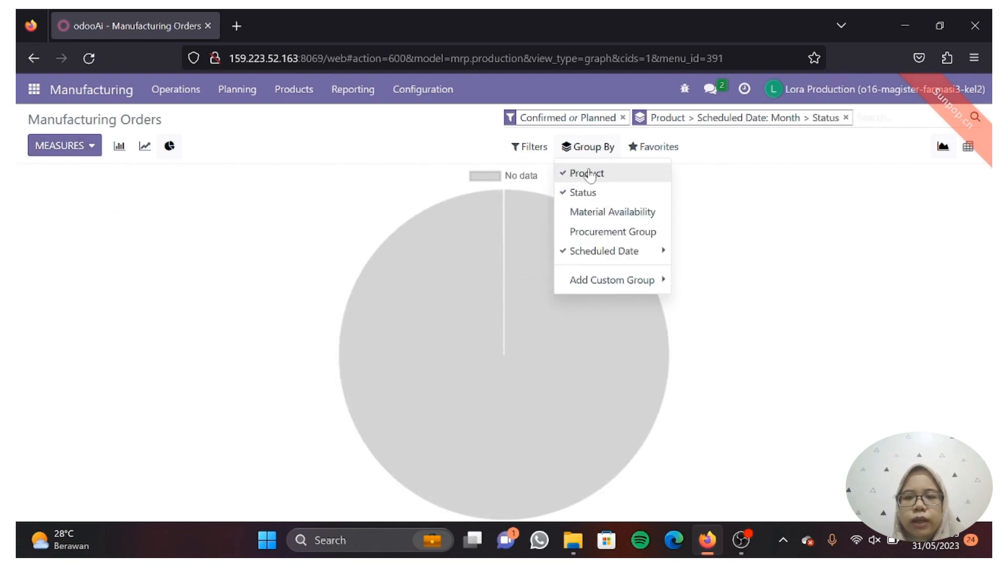
click(592, 213)
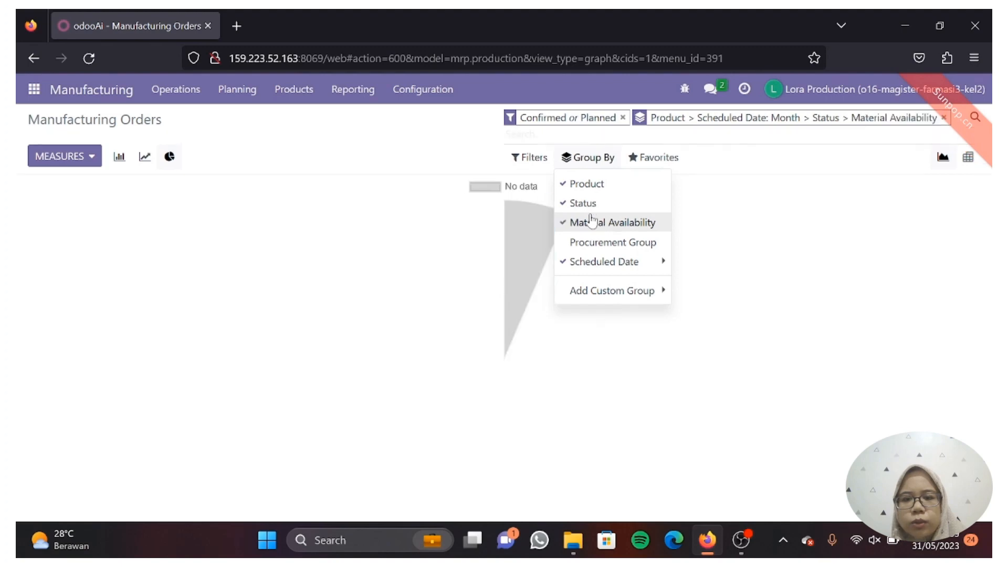
click(608, 243)
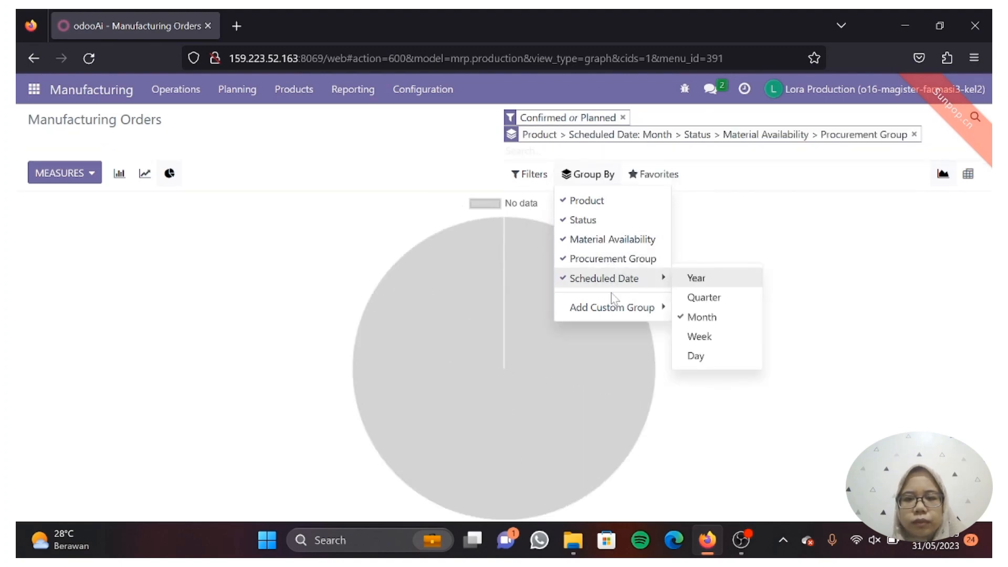
mouse_move(613, 311)
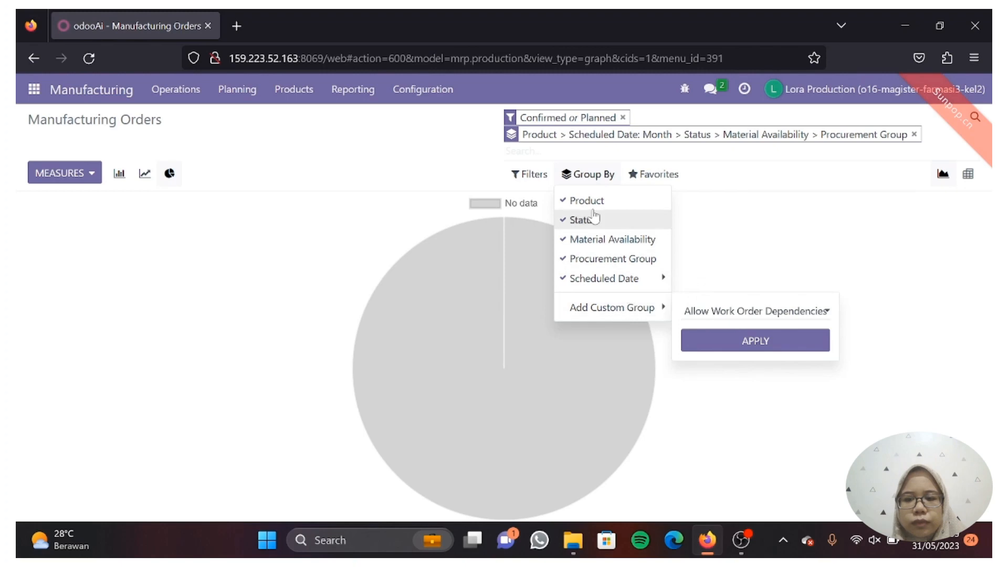
Include Done orders so the pie shows the two KITAMOL 500 MG TABLET orders
click(532, 176)
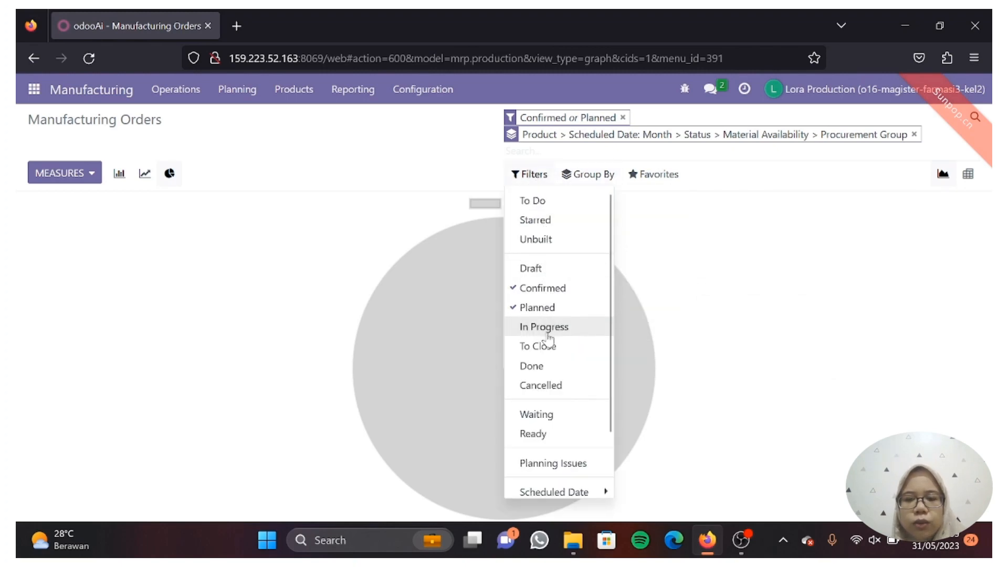
click(550, 370)
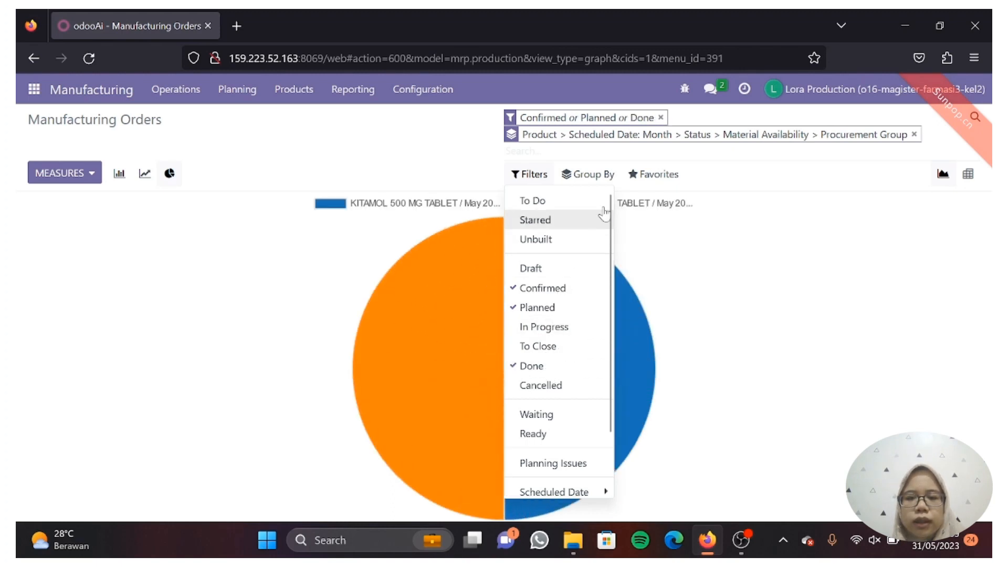
click(773, 314)
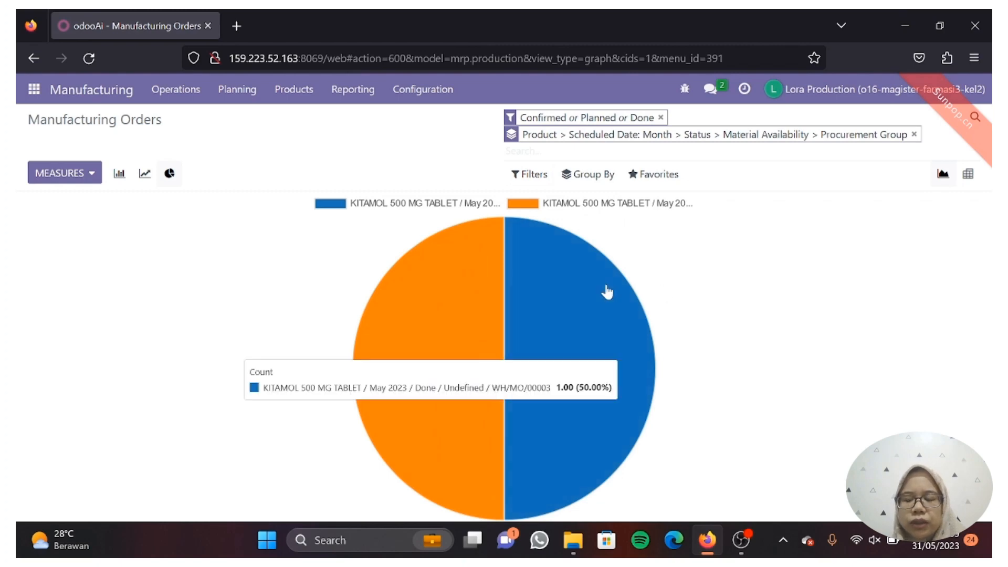
mouse_move(552, 309)
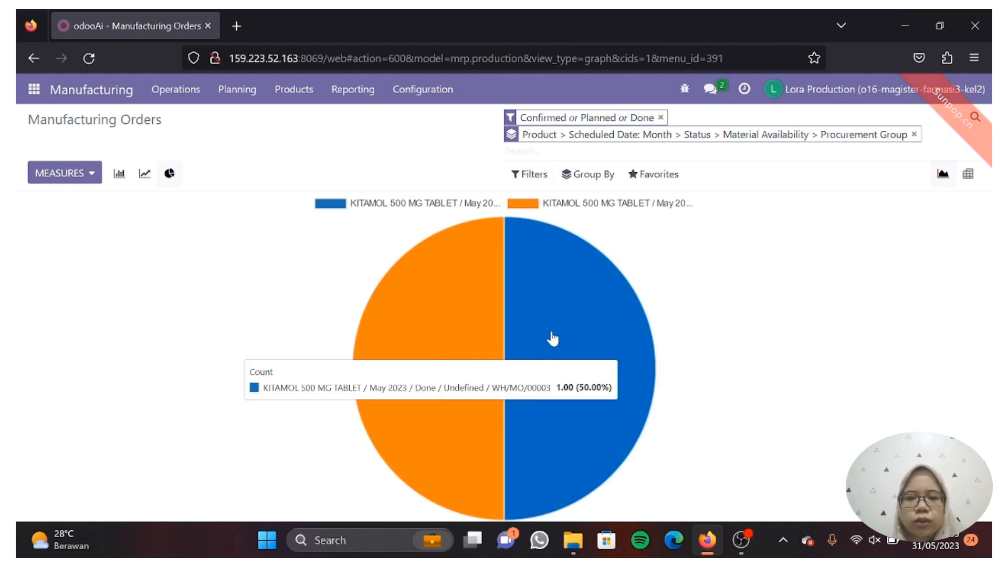
mouse_move(457, 299)
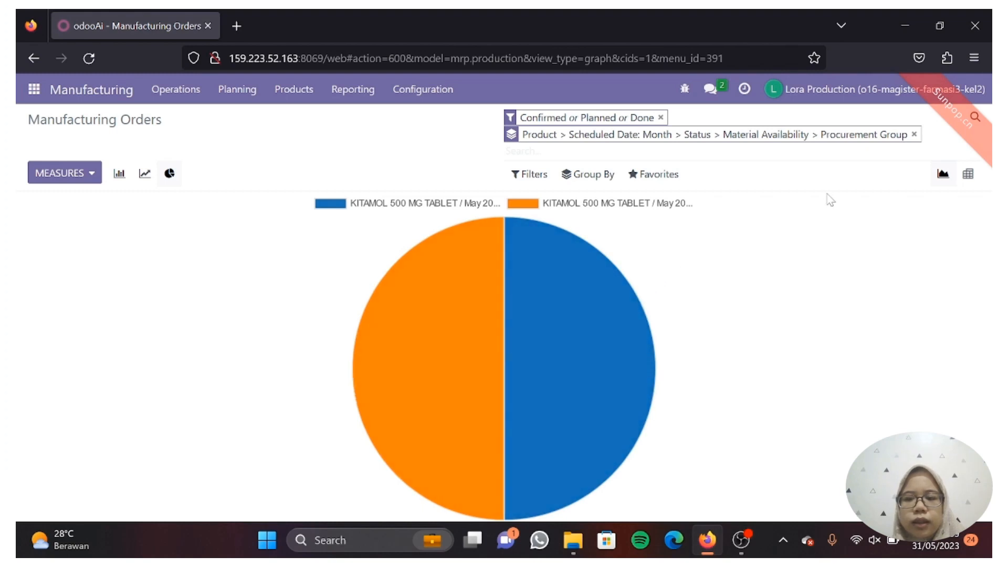
mouse_move(652, 433)
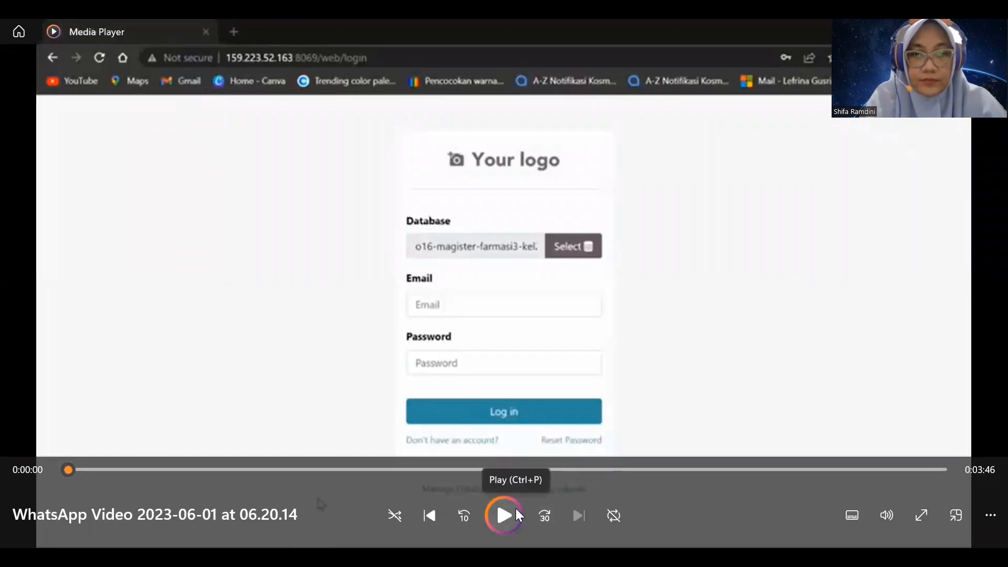
Play the WhatsApp video showing the recorded Odoo login page
click(499, 505)
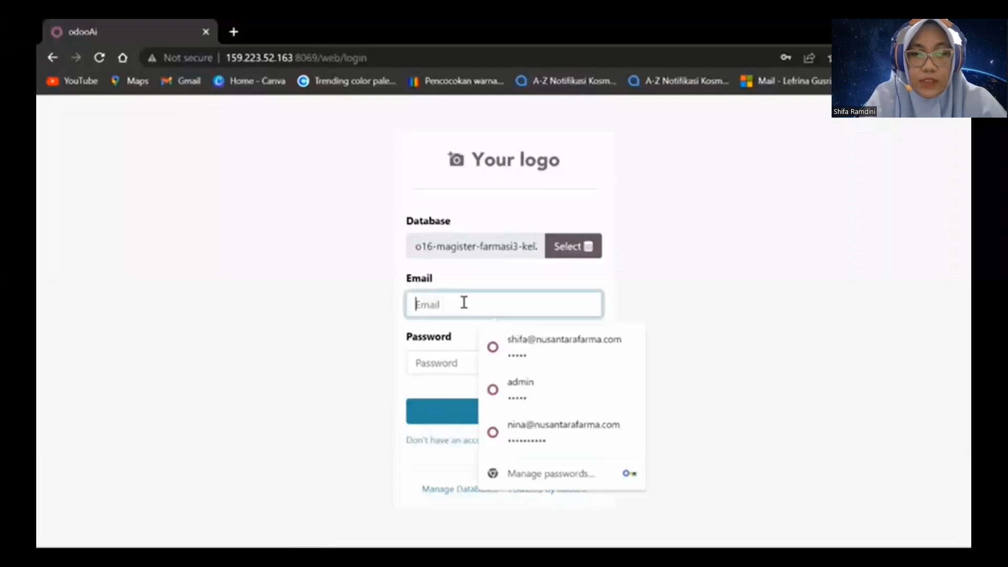
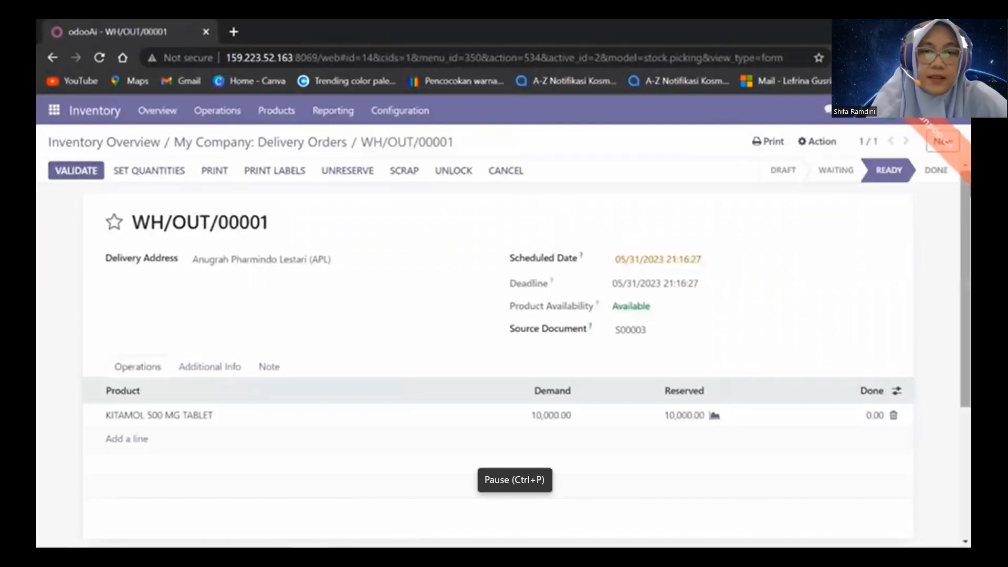
Validate delivery WH/OUT/00001 of 10,000 KITAMOL 500 MG tablets, processing all quantities
scroll(966, 378, down, 5)
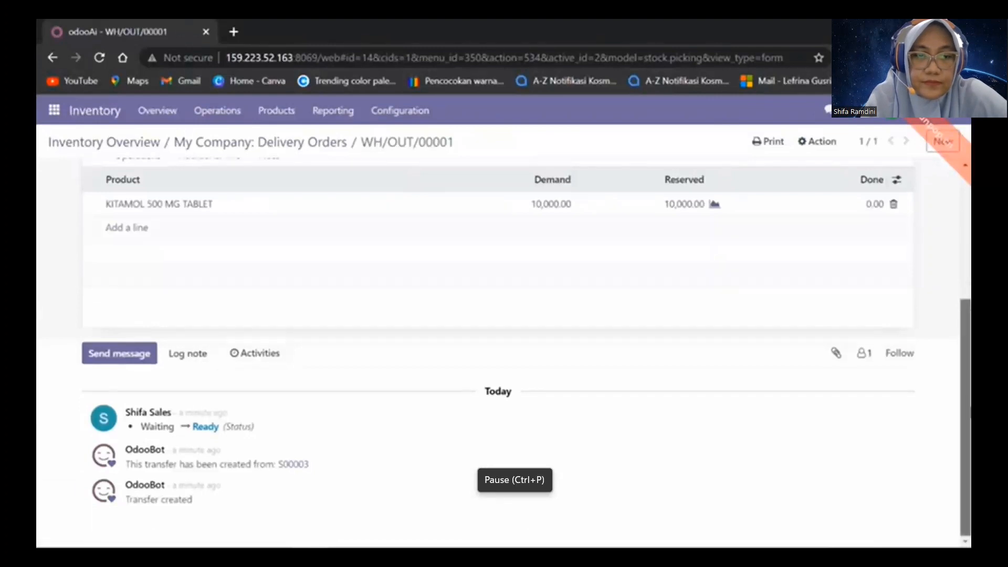
scroll(965, 410, up, 5)
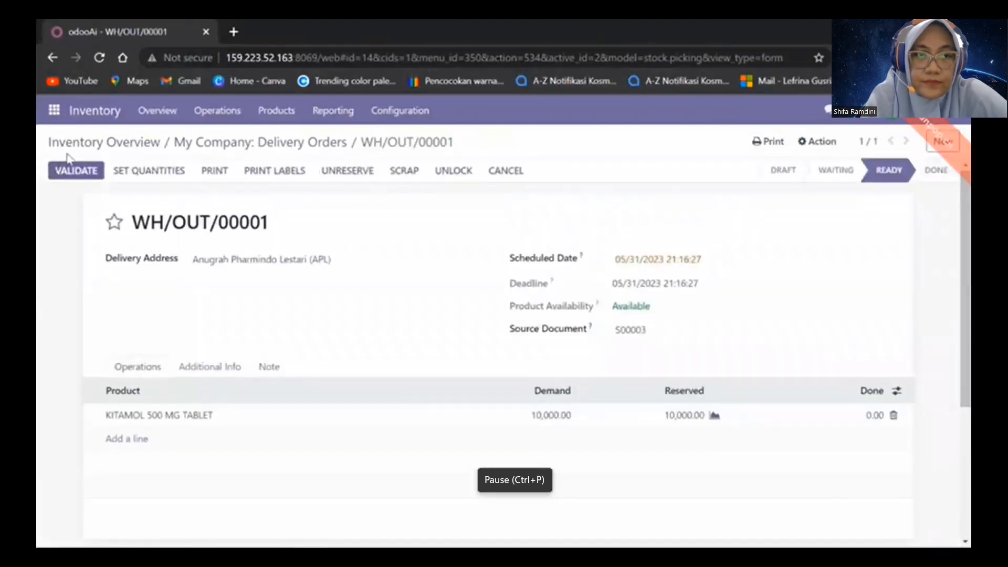
click(73, 171)
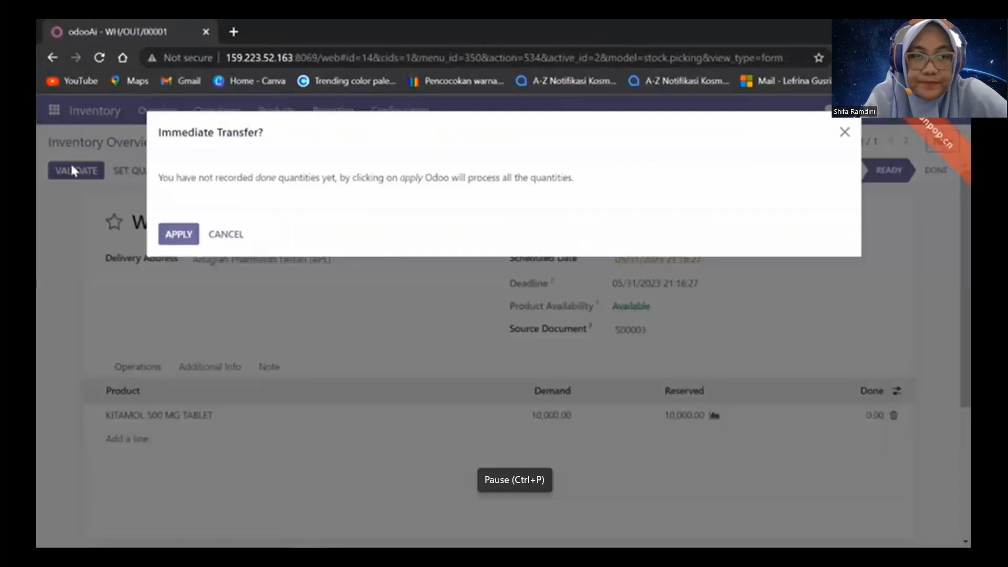
mouse_move(343, 523)
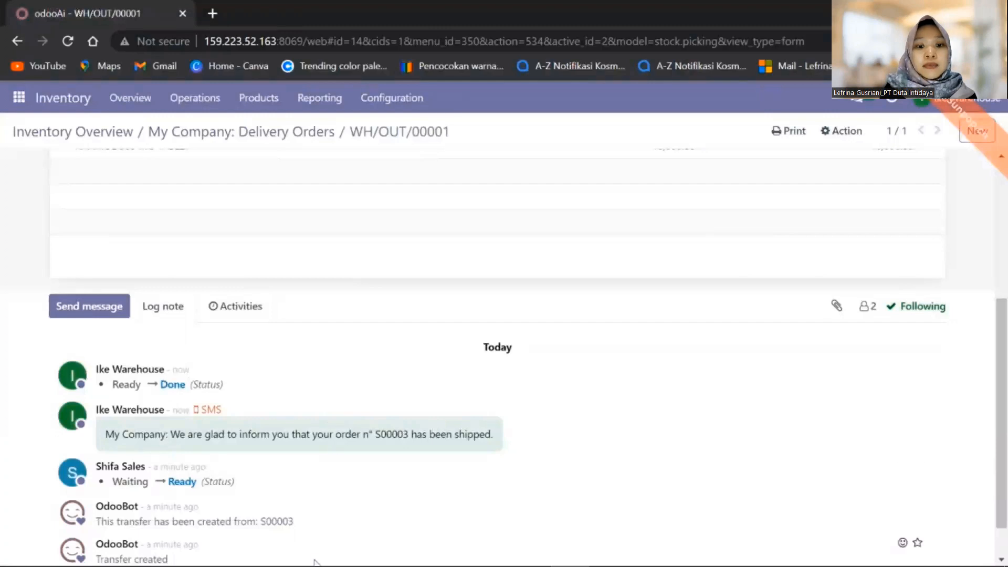
From sales order S00003, create and open a regular invoice totalling Rp 55,500,000.00
mouse_move(293, 552)
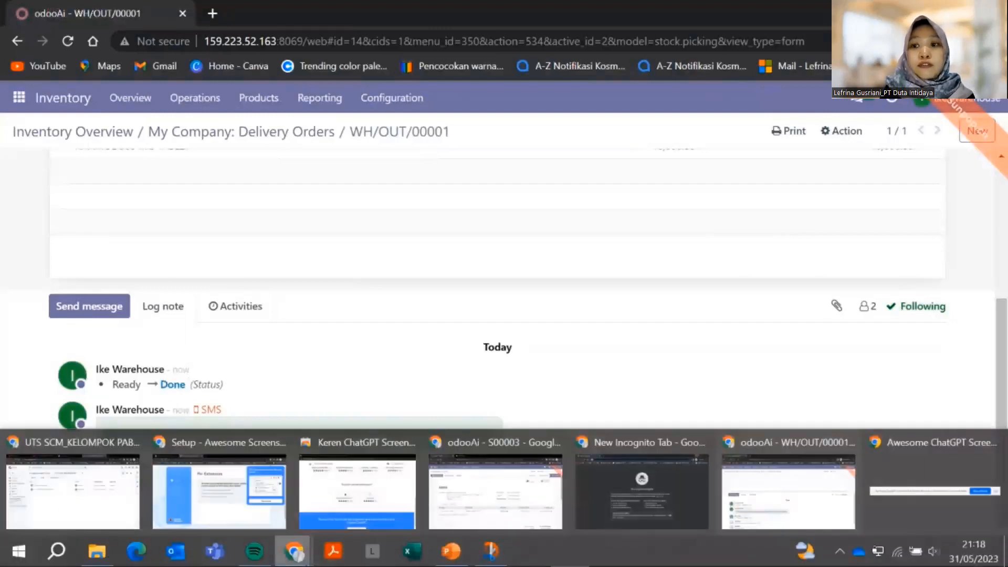
click(516, 491)
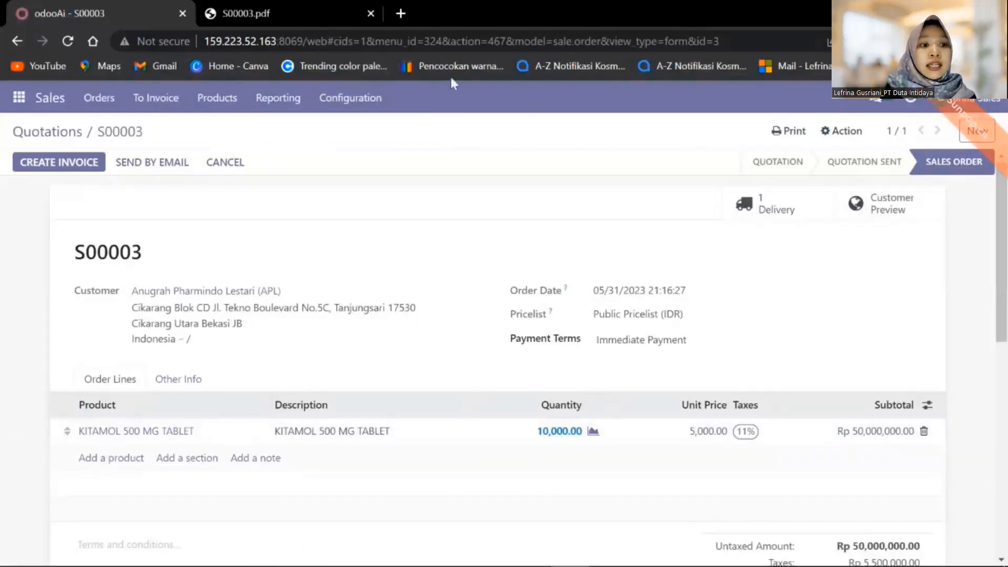
click(51, 164)
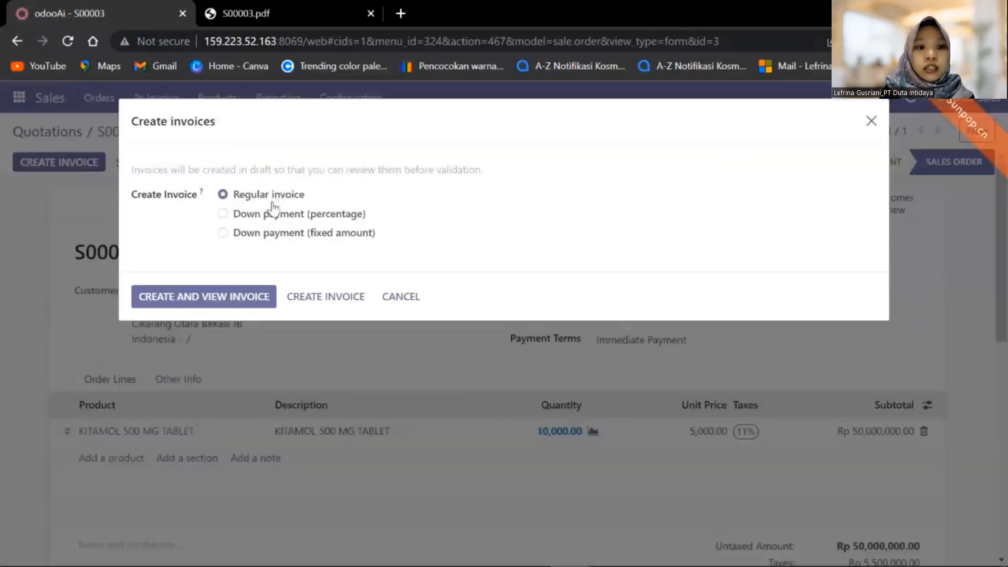
click(255, 299)
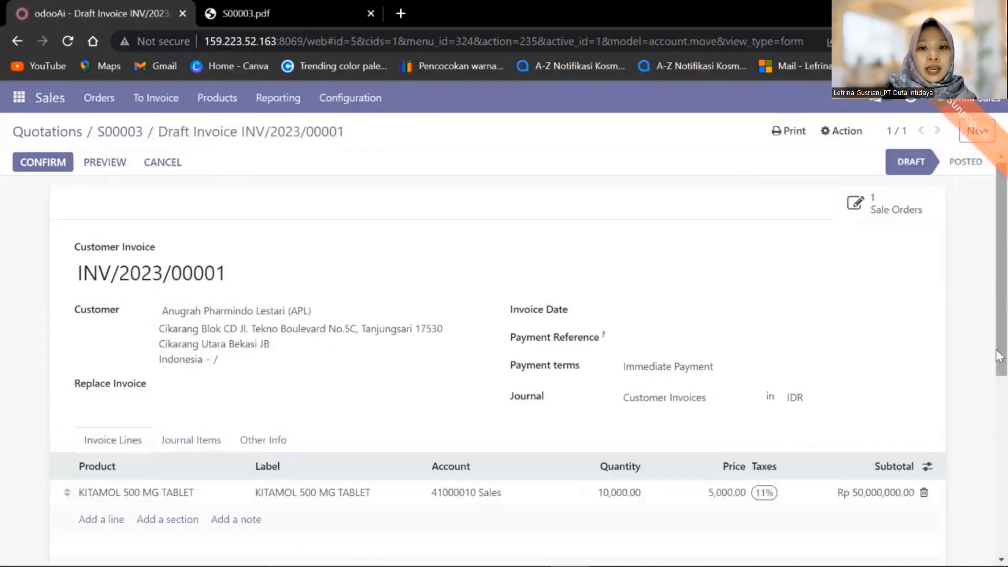
drag(1006, 345, 1006, 323)
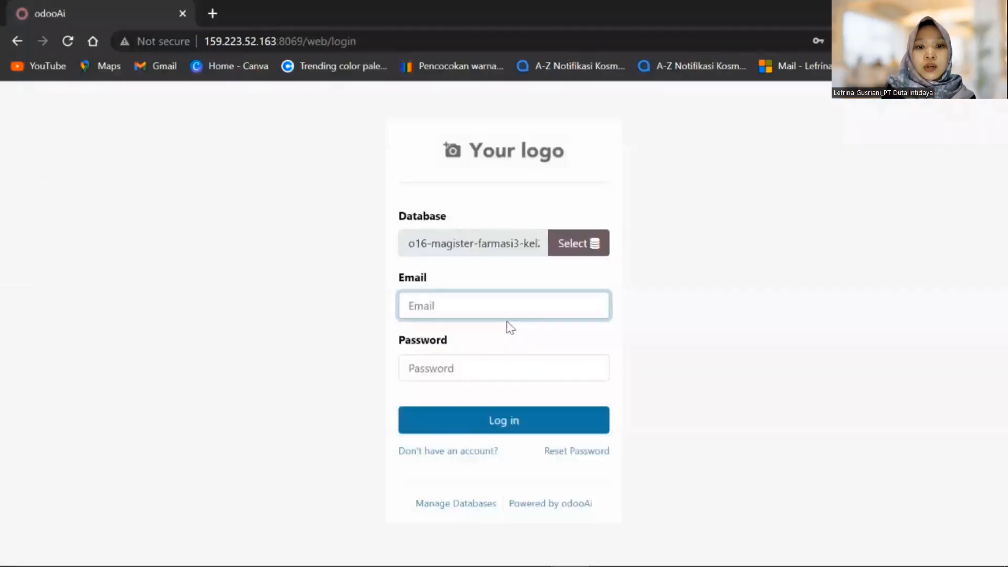
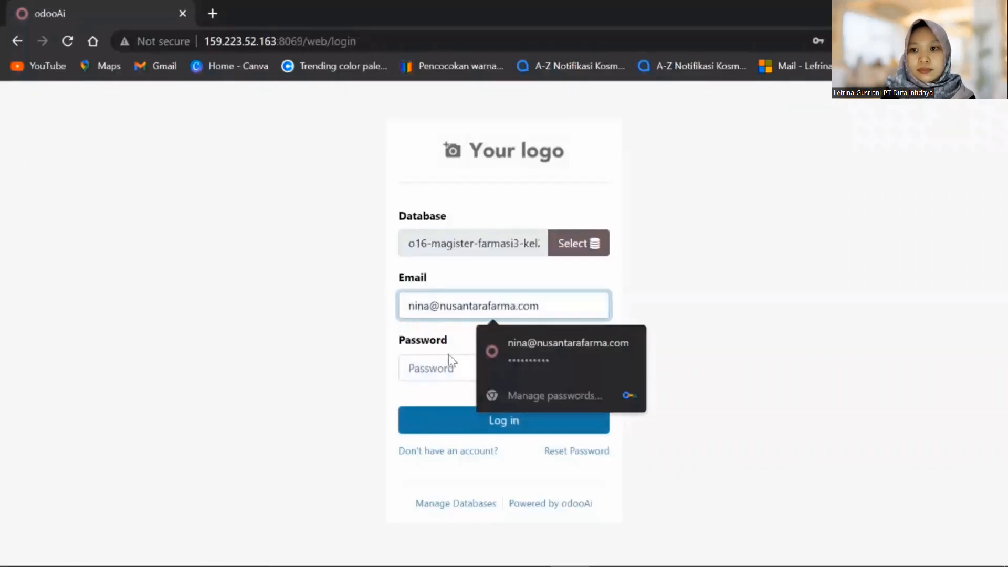
Log in with the accountant's email and password, then open the Accounting app
click(439, 368)
text(1234)
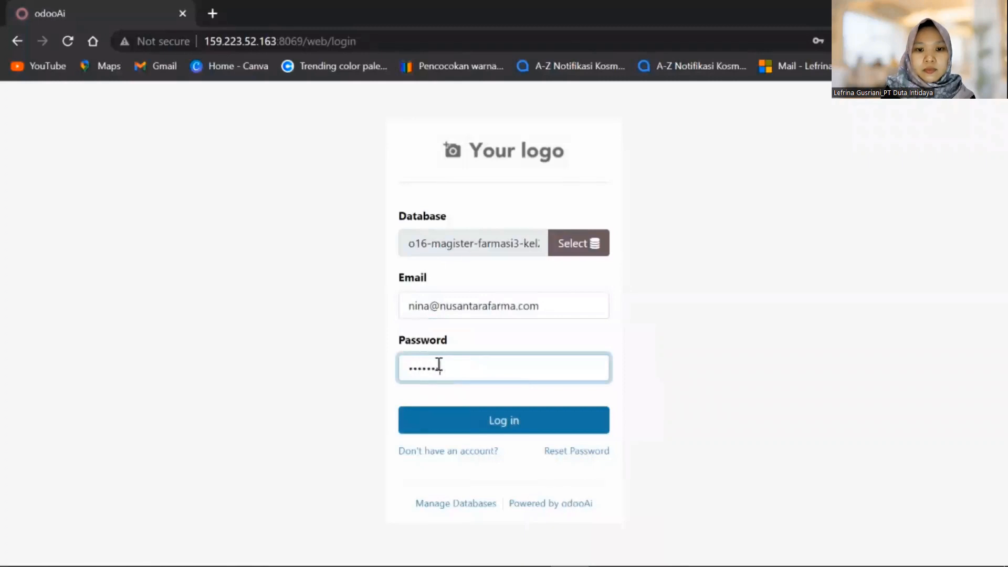
click(515, 428)
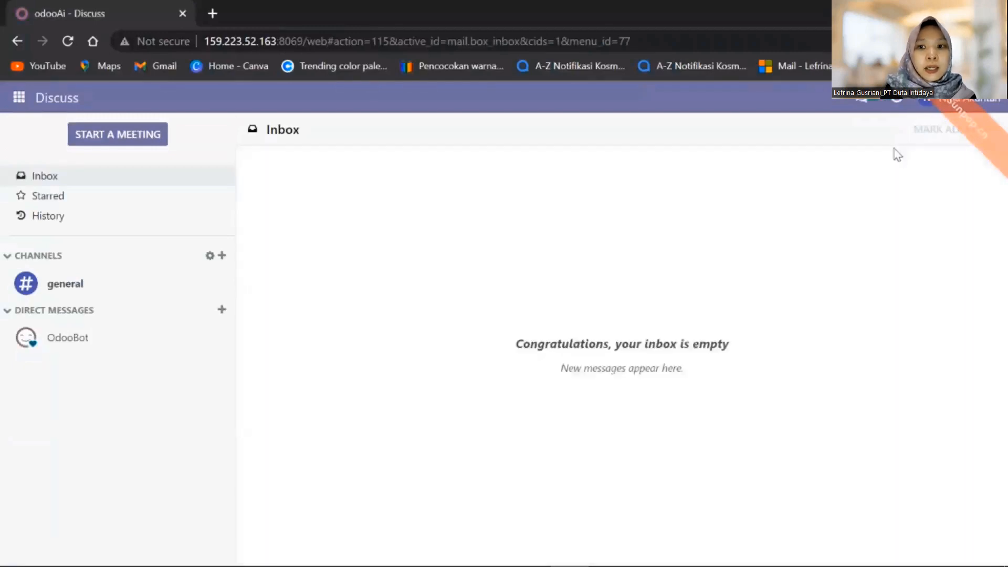
click(20, 98)
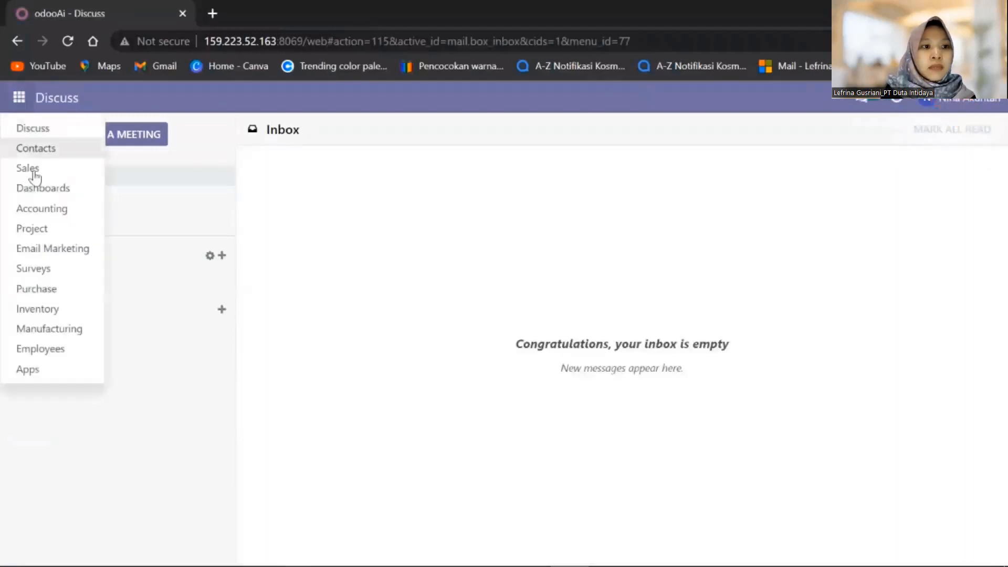
click(34, 210)
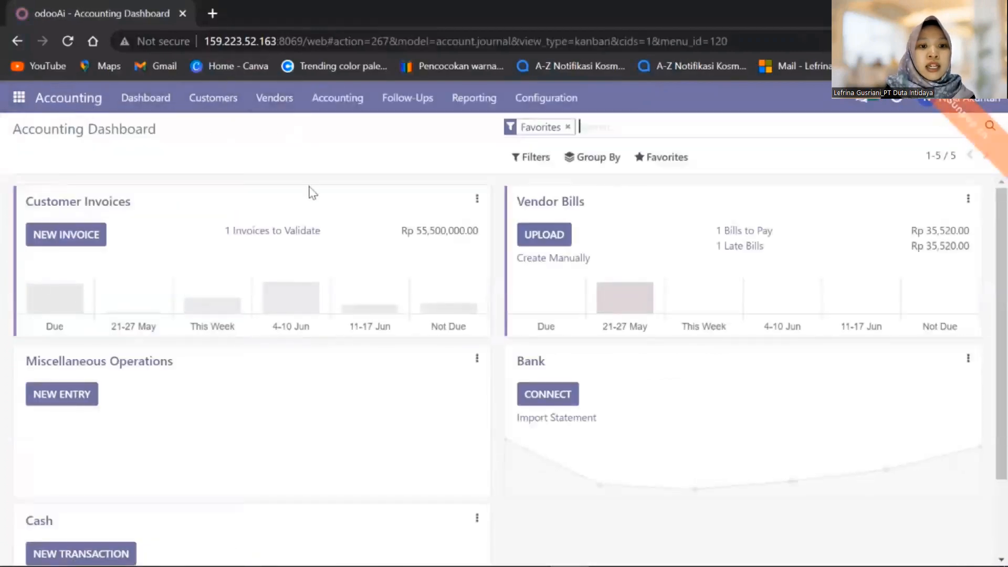
Open draft invoice INV/2023/00001 from the Customers > Invoices list
click(219, 111)
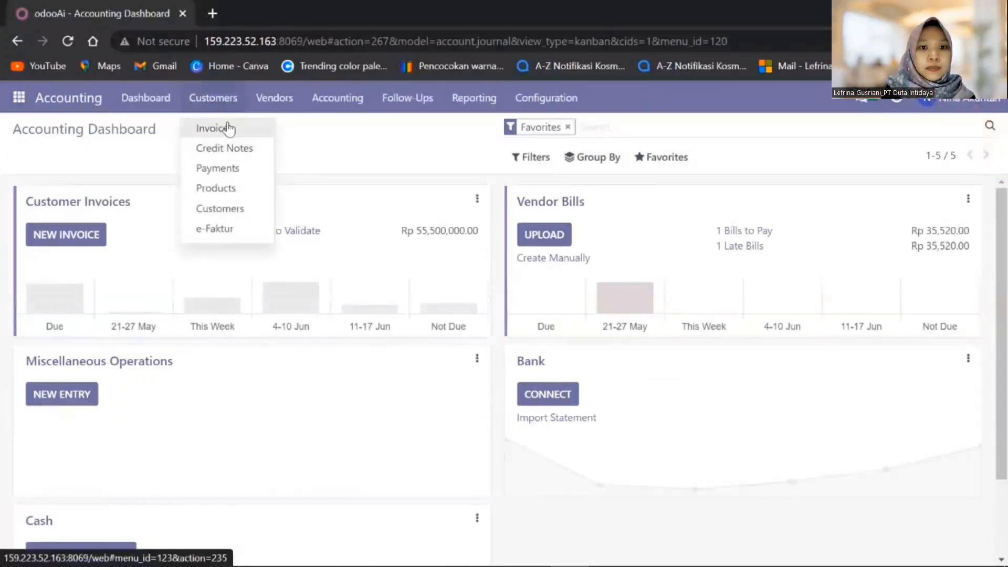
click(228, 128)
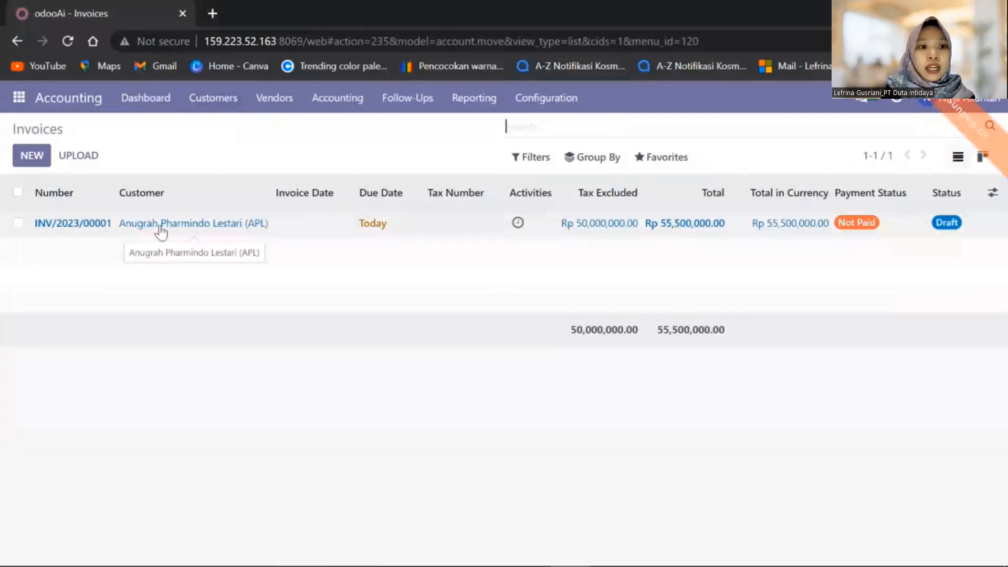
click(74, 231)
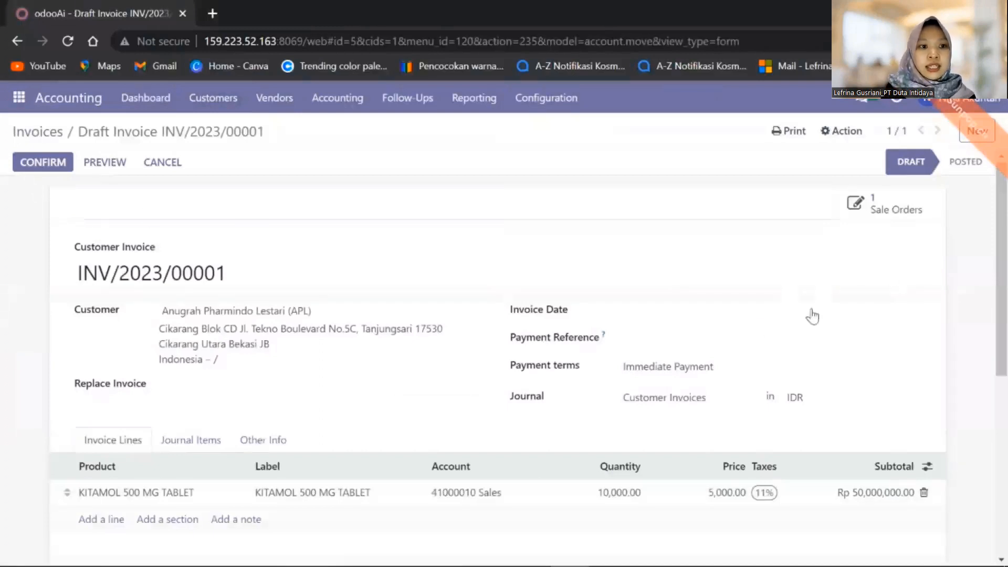
click(748, 315)
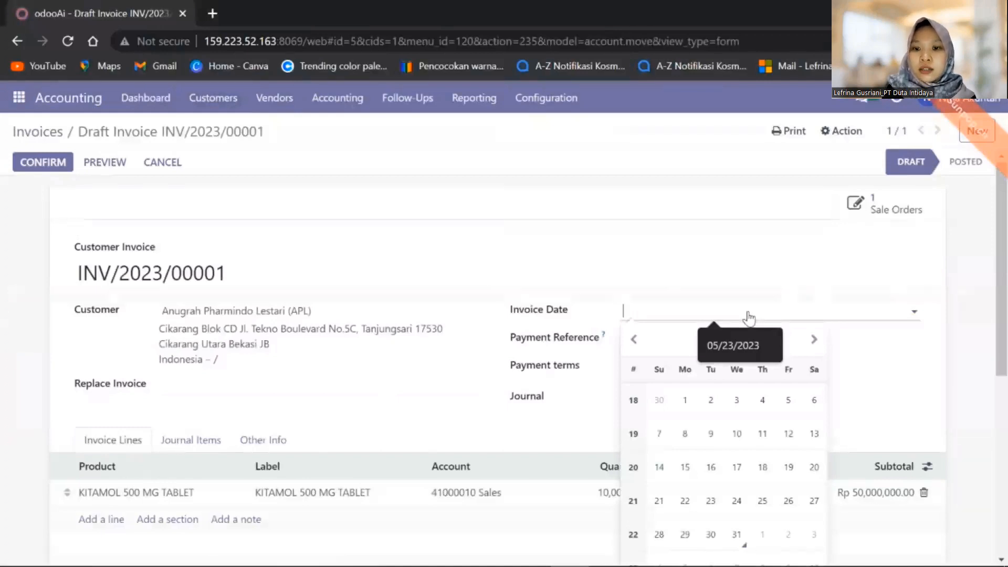
scroll(1004, 356, down, 2)
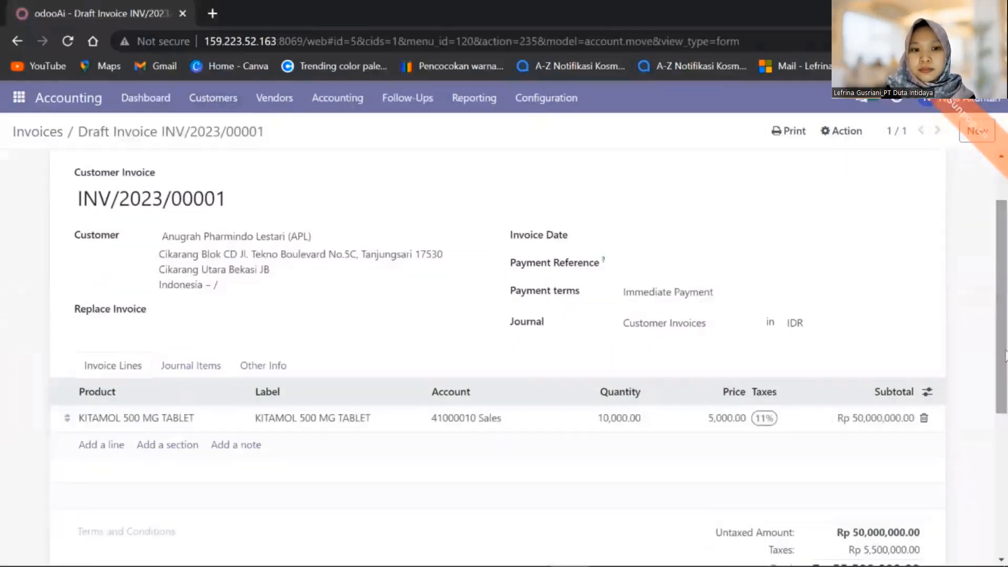
click(732, 240)
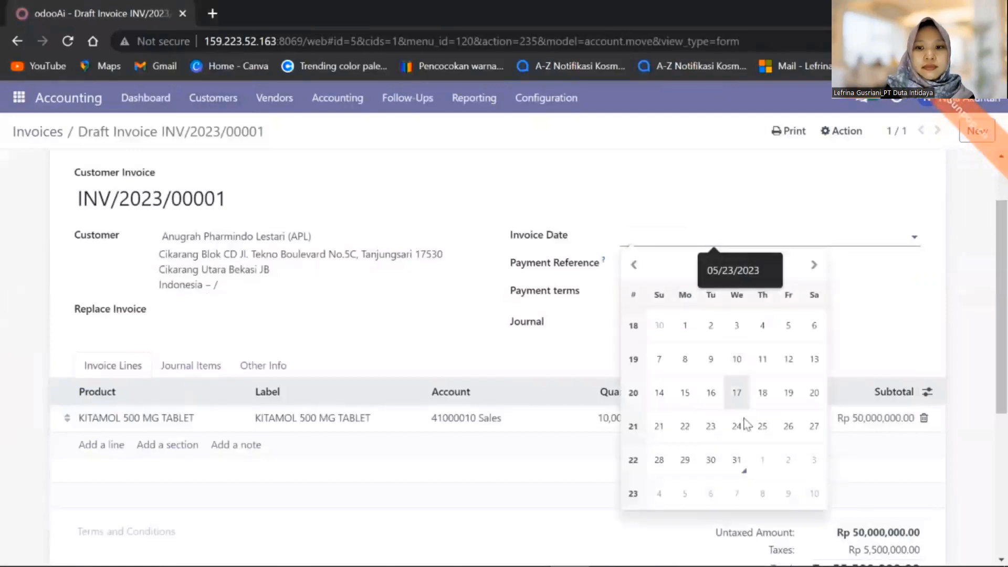
click(745, 461)
click(674, 266)
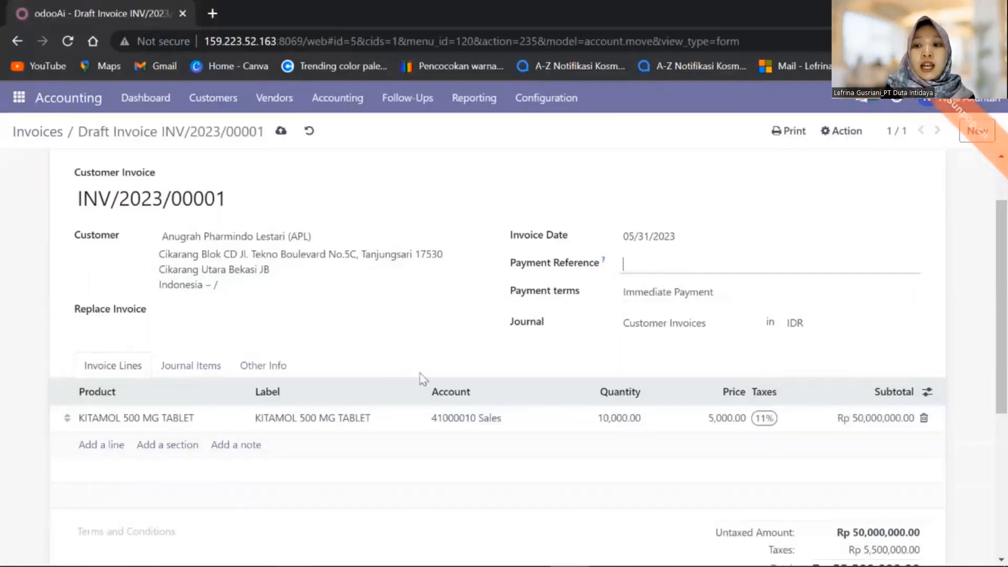
drag(1001, 331, 1006, 283)
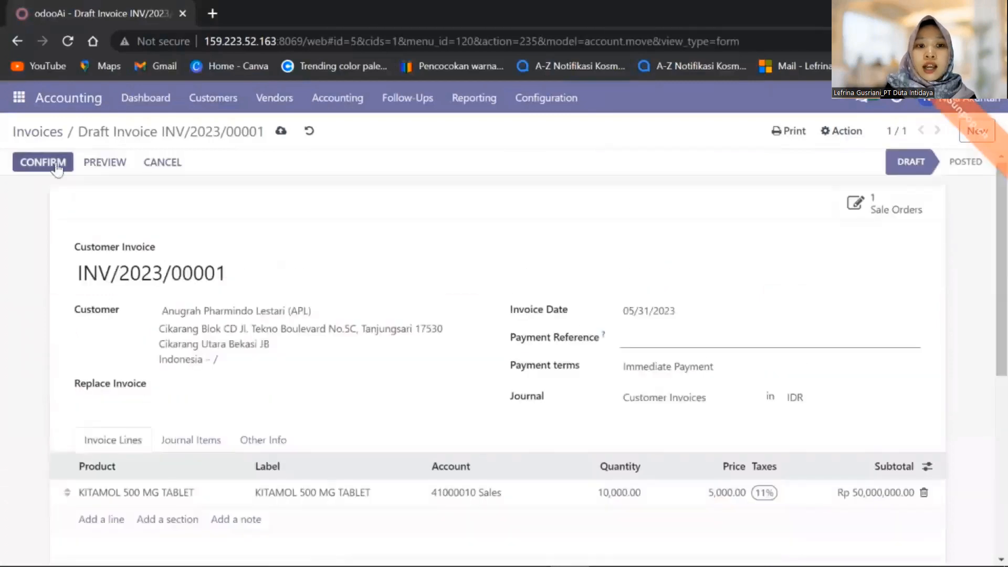
click(106, 164)
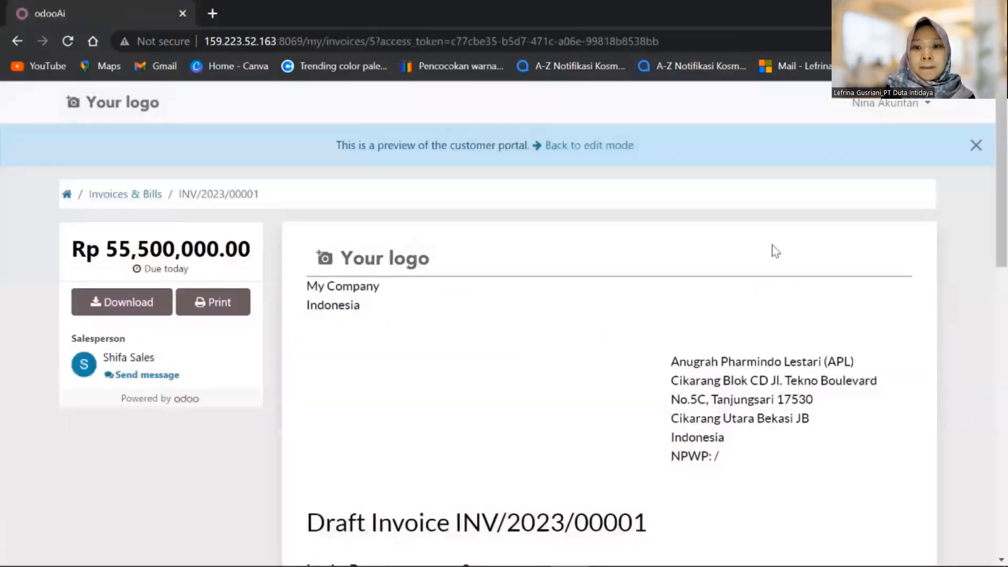
drag(1006, 229, 1005, 208)
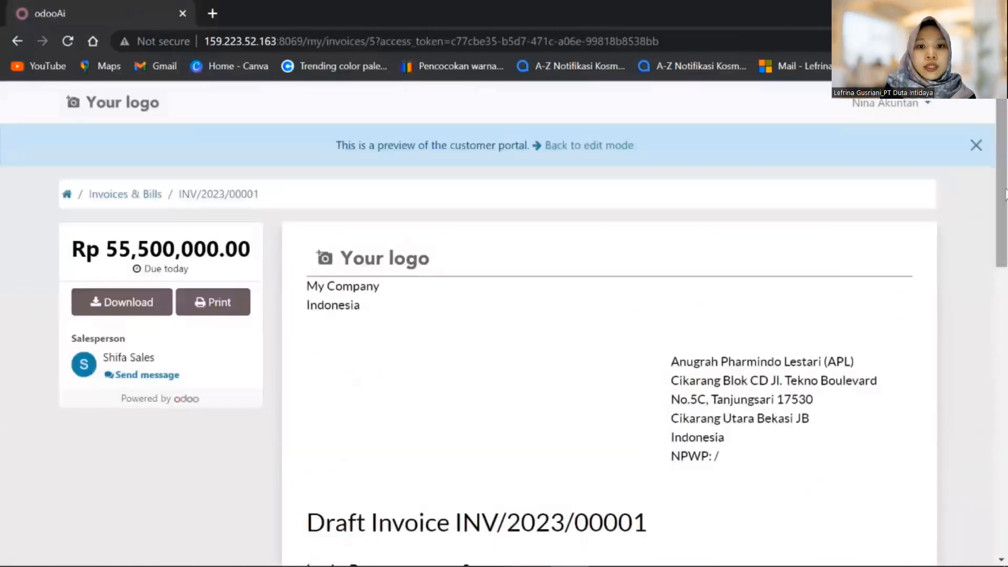
click(17, 41)
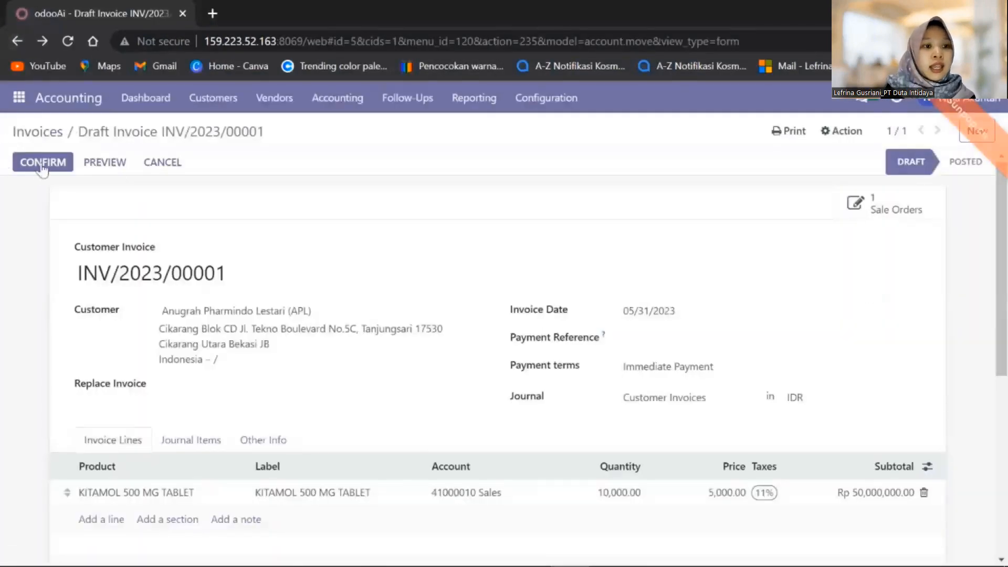
click(46, 165)
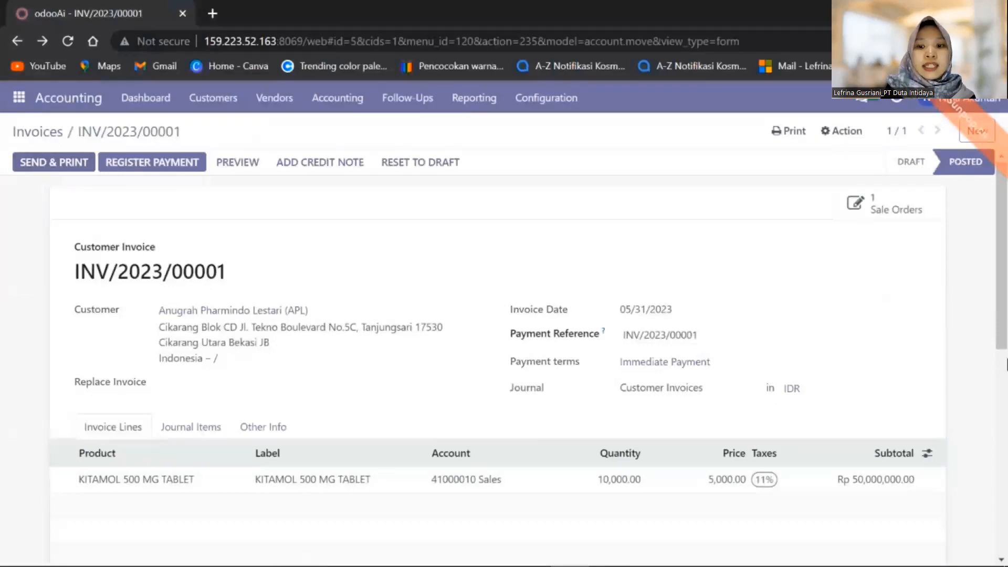
mouse_move(1006, 292)
mouse_down()
mouse_move(1006, 410)
mouse_move(1006, 272)
mouse_up()
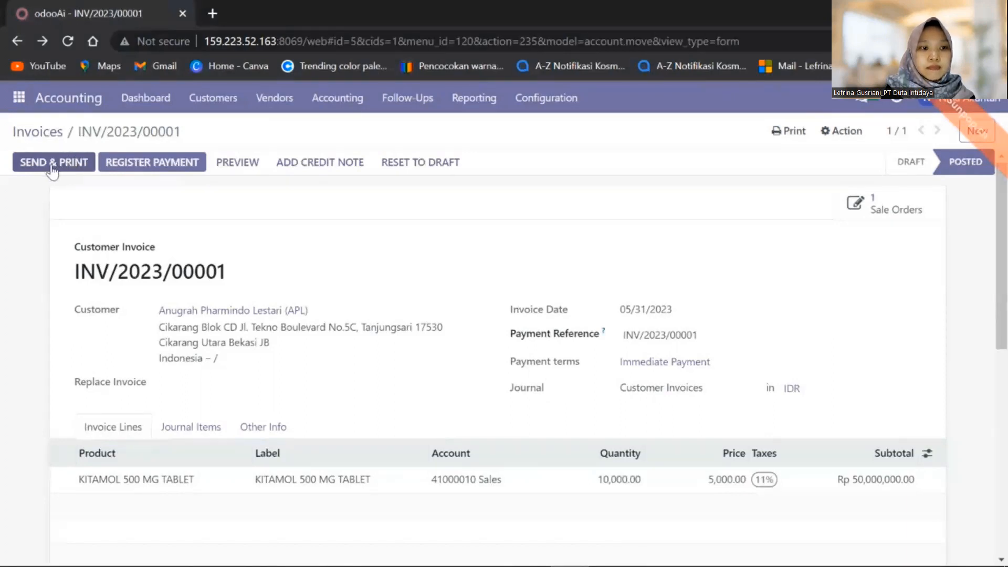
Download the INV/2023/00001 PDF attachment from the Send & Print dialog to Downloads
click(52, 167)
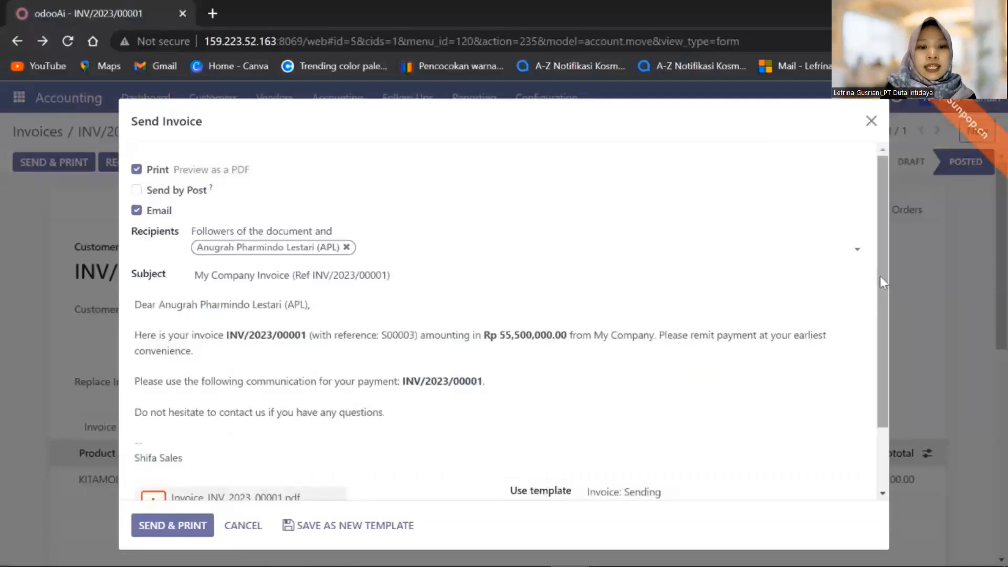
drag(880, 273, 878, 362)
mouse_move(200, 440)
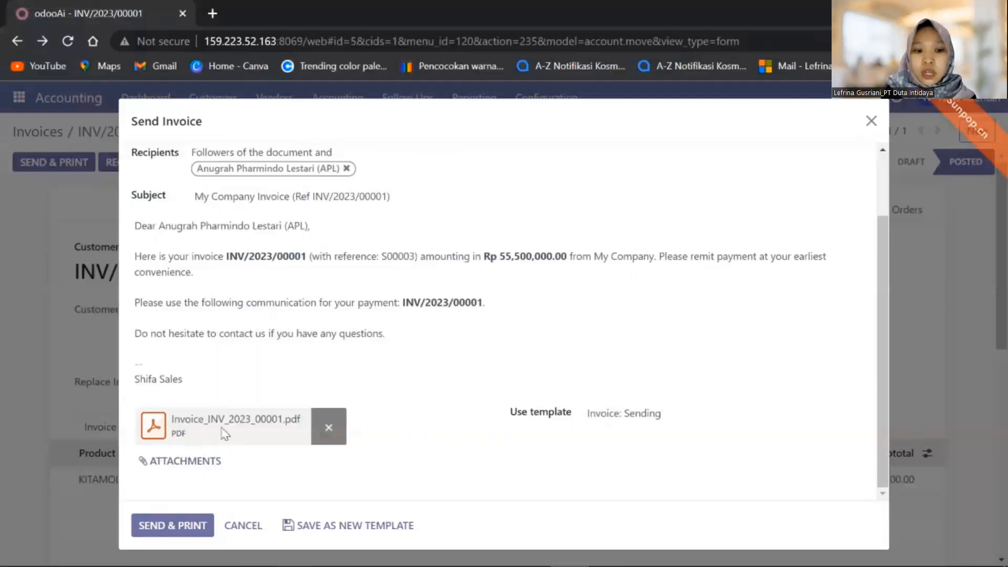
click(163, 430)
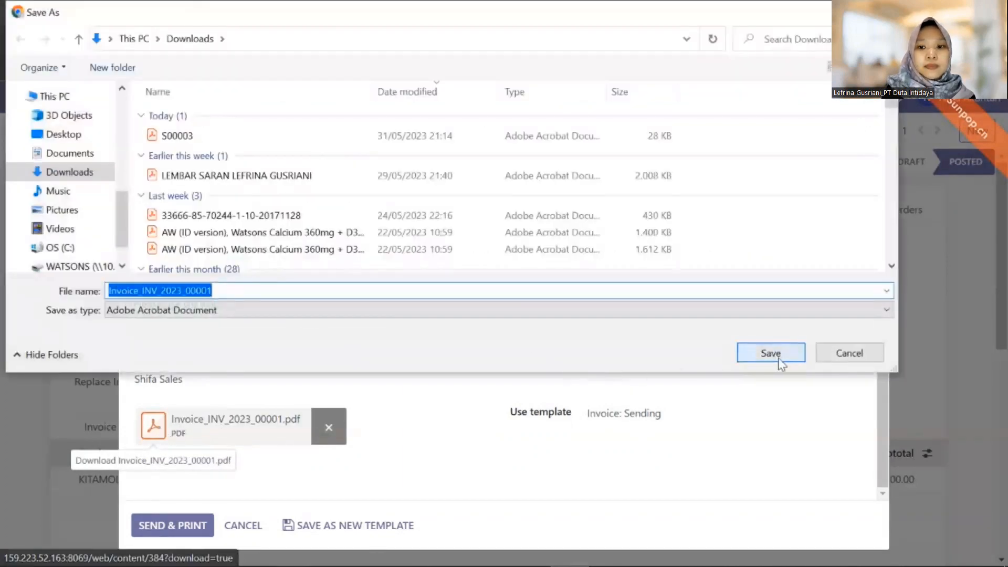
click(780, 362)
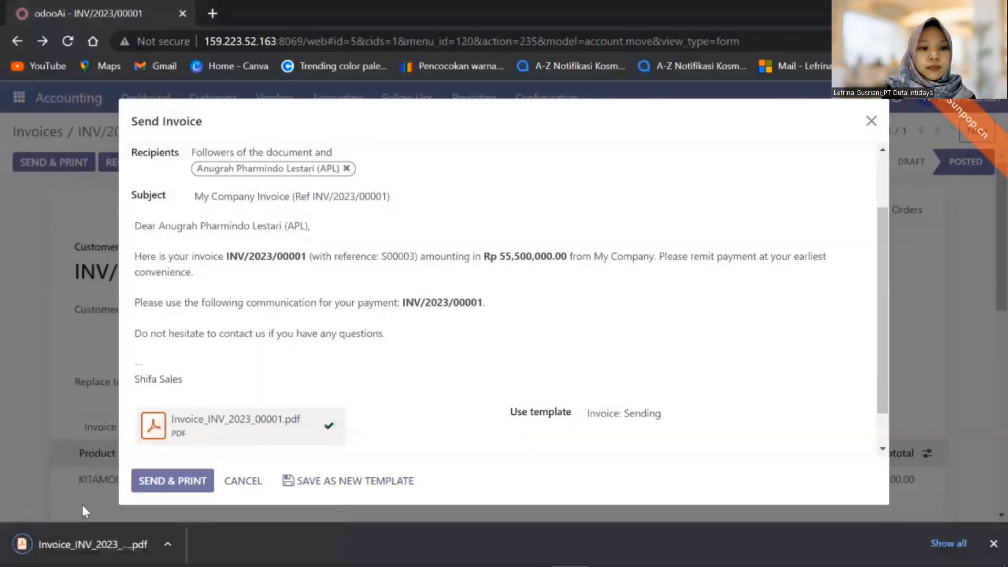
Check the downloaded invoice PDF, then send and print it, saving INV_2023_00001.pdf
click(66, 543)
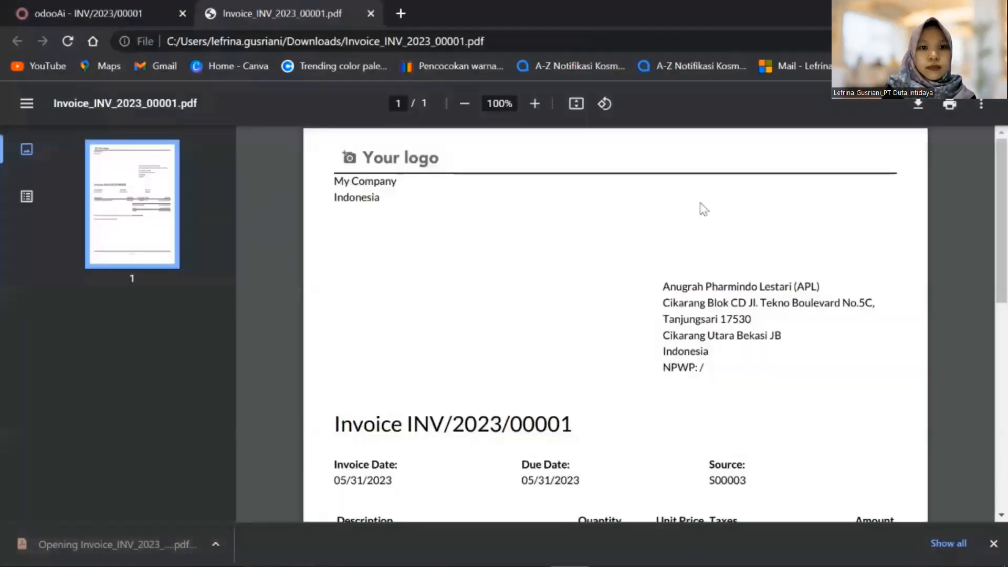
drag(1005, 270, 1005, 389)
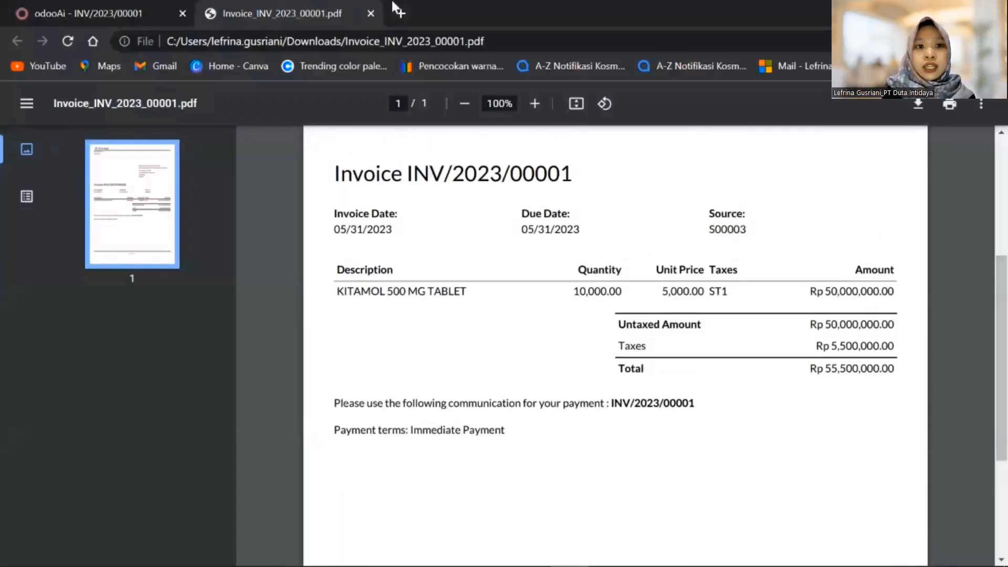
click(370, 13)
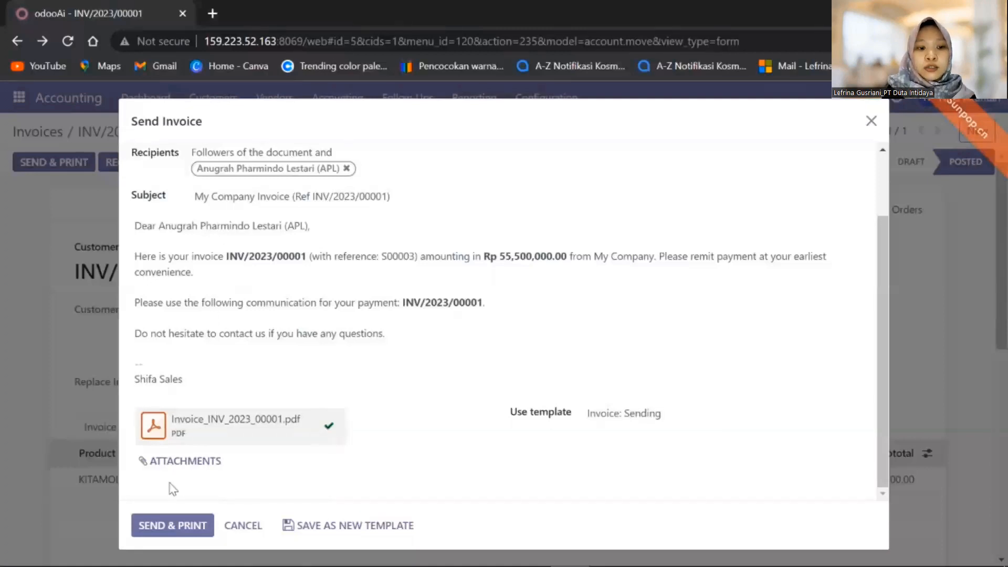
click(186, 535)
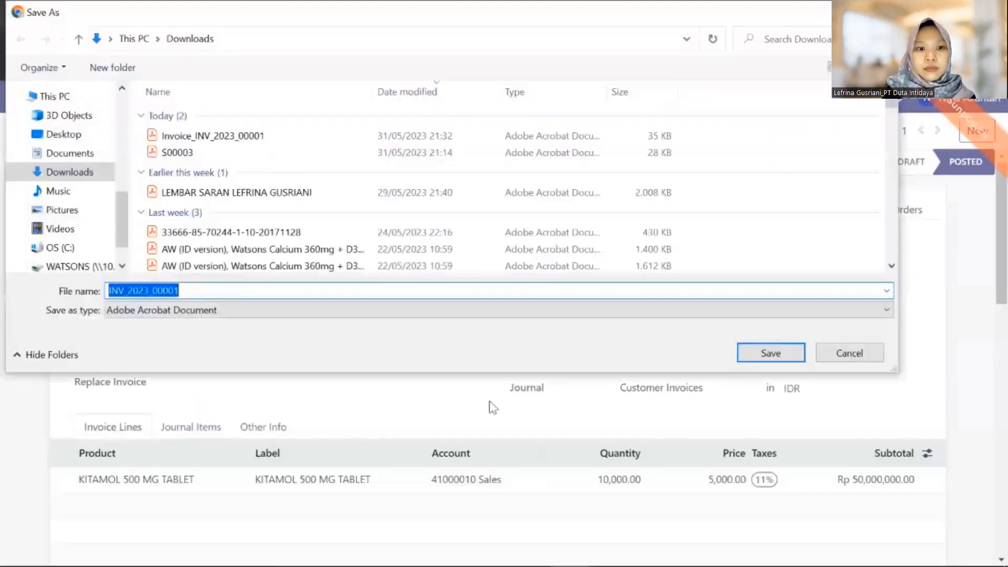
click(775, 355)
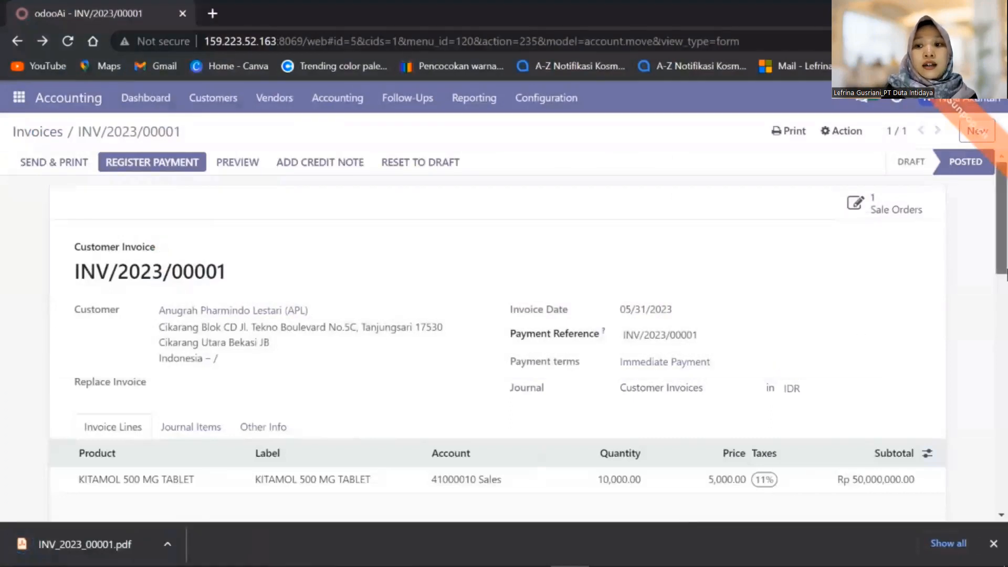
Register the full Rp 55,500,000.00 payment for INV/2023/00001 through the Bank journal
click(993, 544)
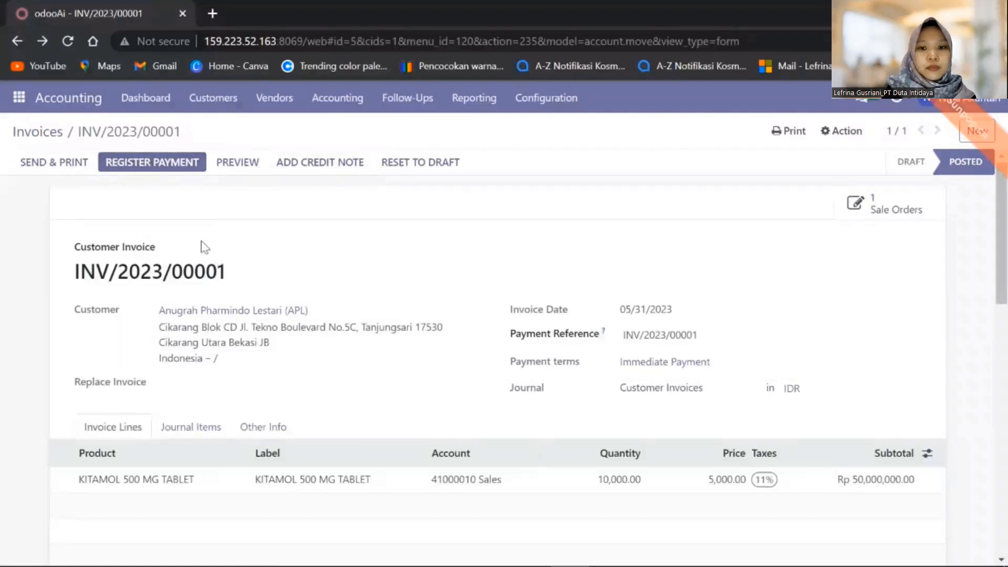
click(187, 167)
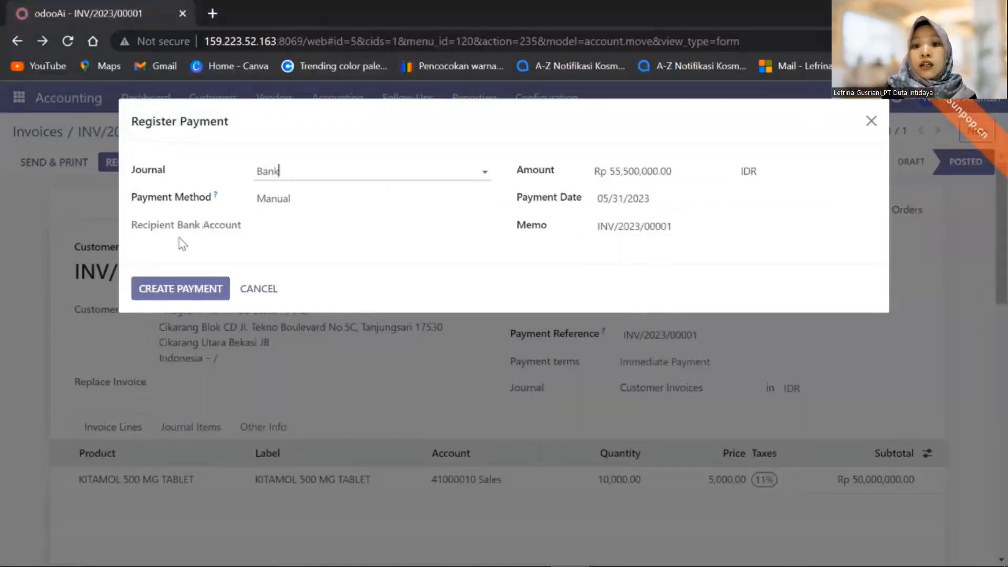
click(156, 289)
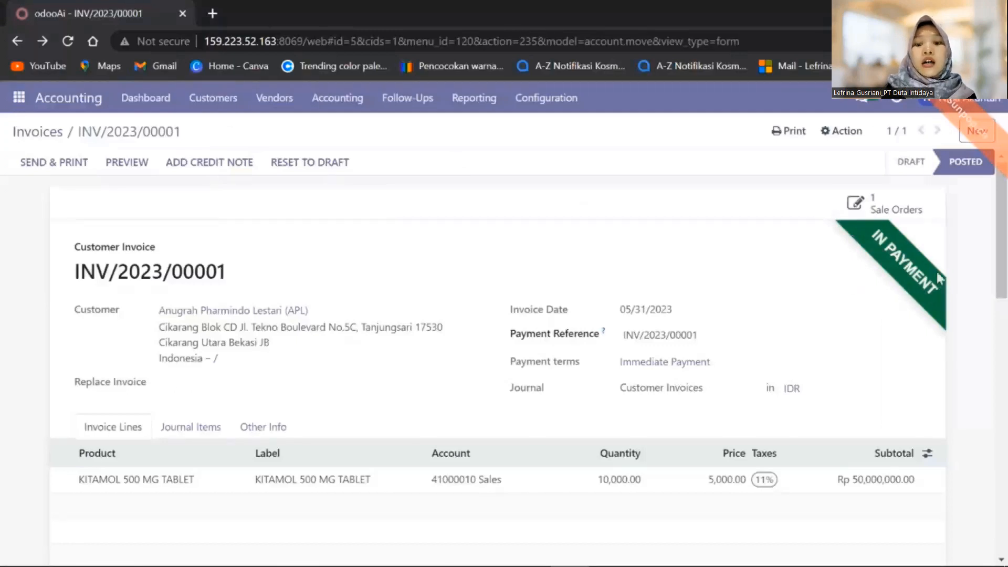
drag(1005, 251, 1005, 395)
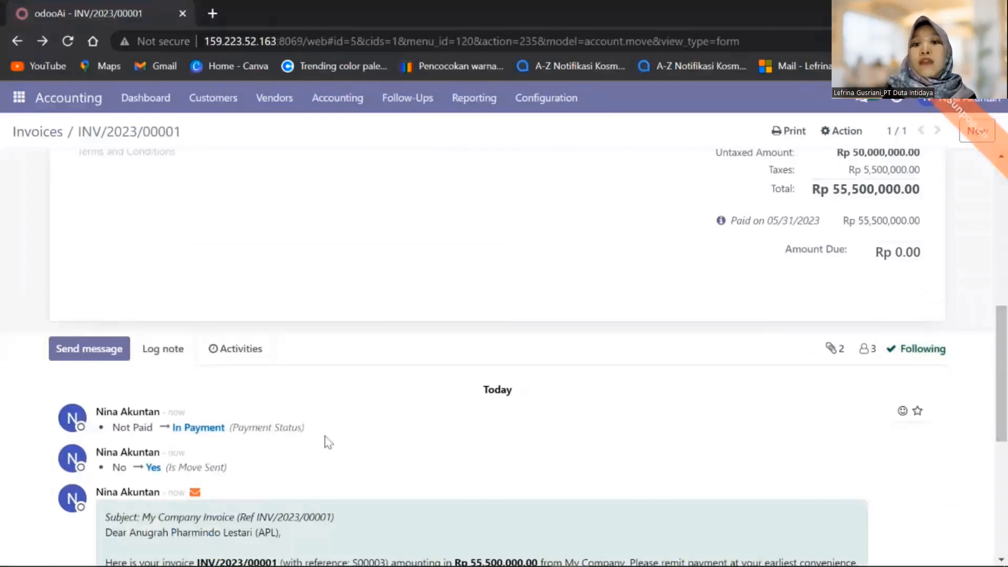
drag(1006, 420, 1006, 278)
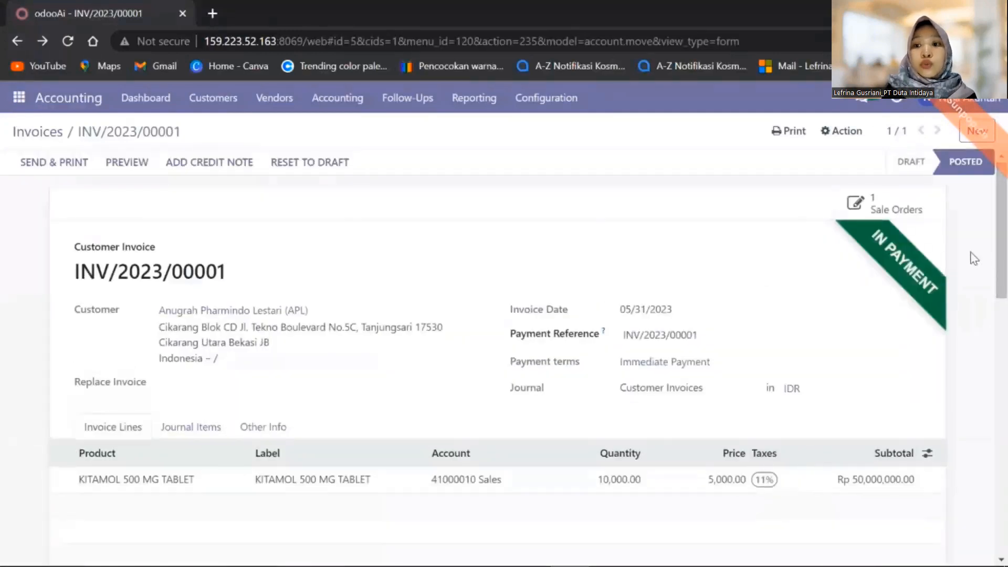
click(856, 206)
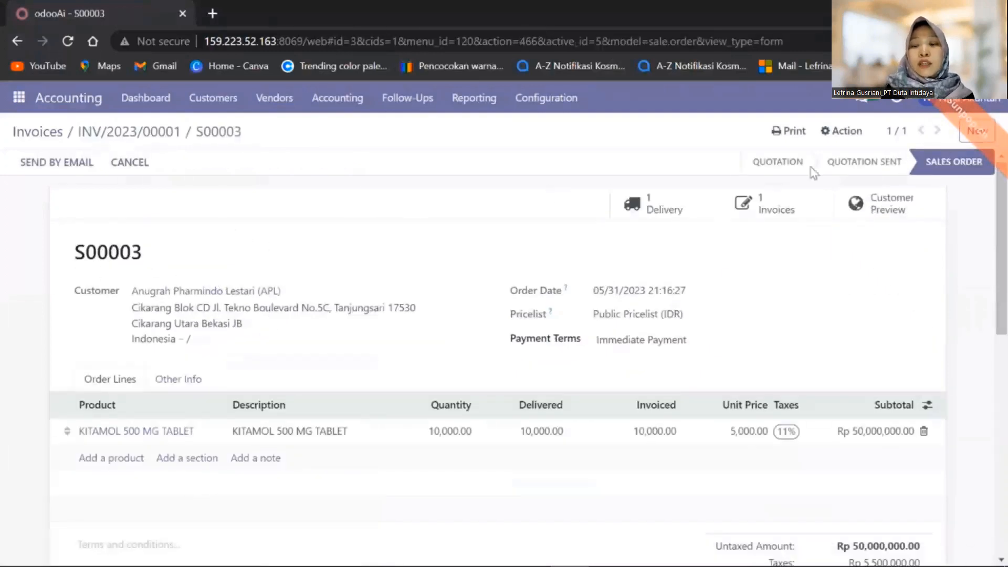
click(793, 211)
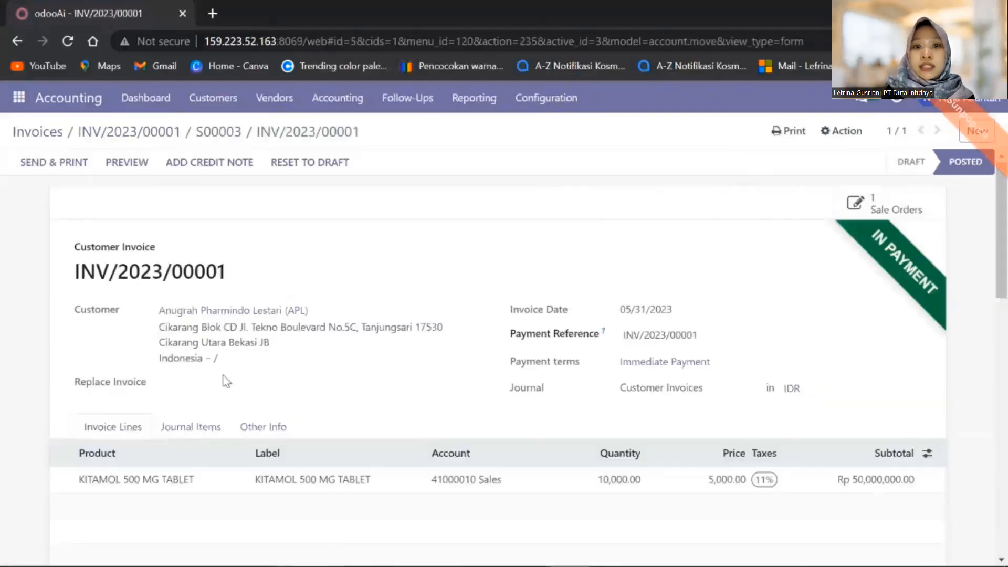
click(348, 99)
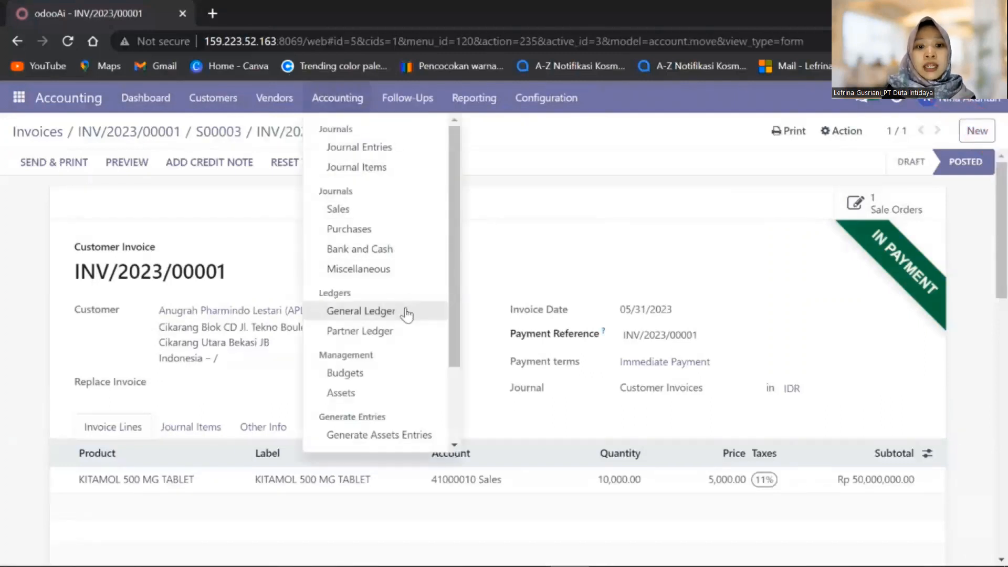
Open the General Ledger and expand, then collapse, the Outstanding Receipts account entries
click(341, 311)
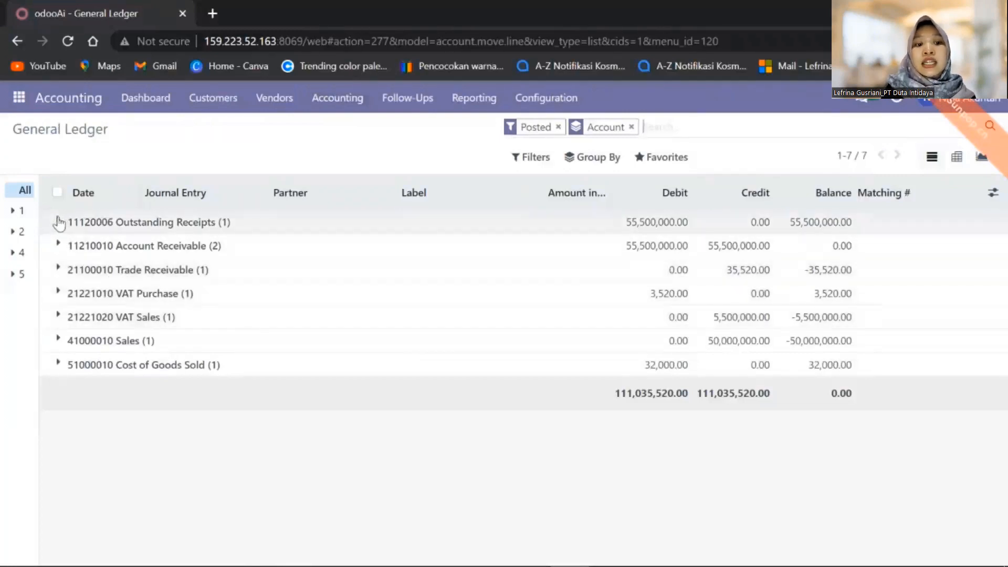
click(58, 223)
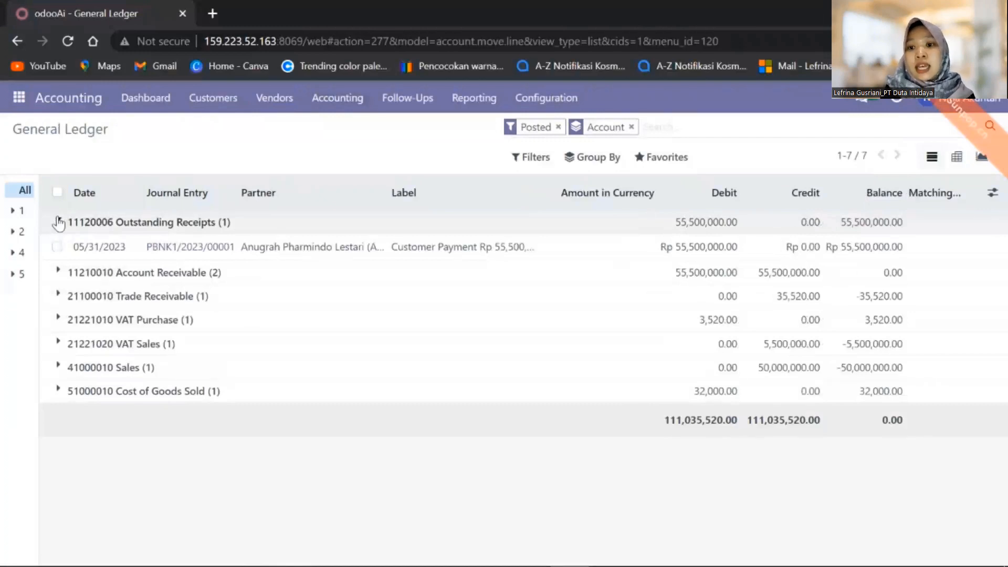
click(58, 223)
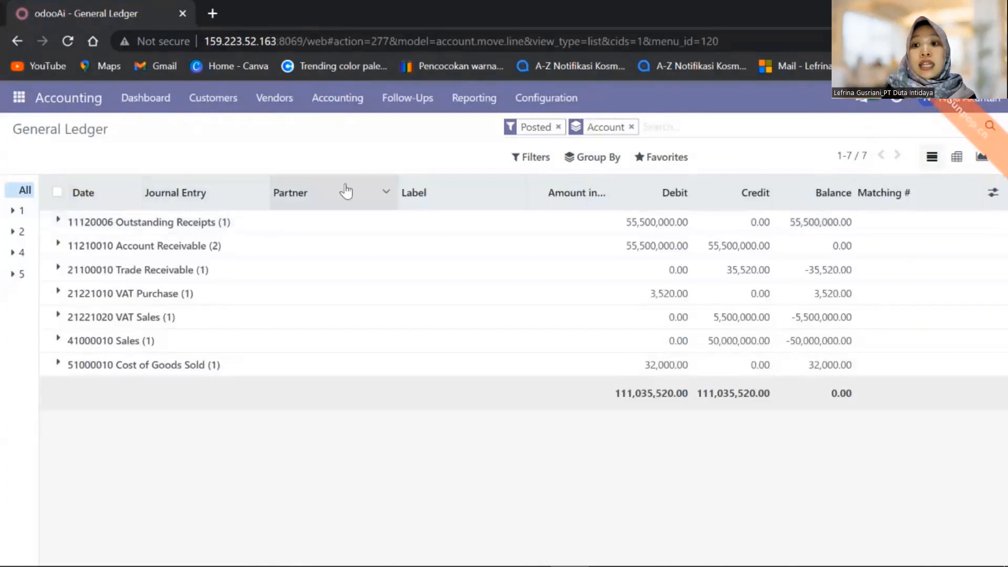
click(475, 99)
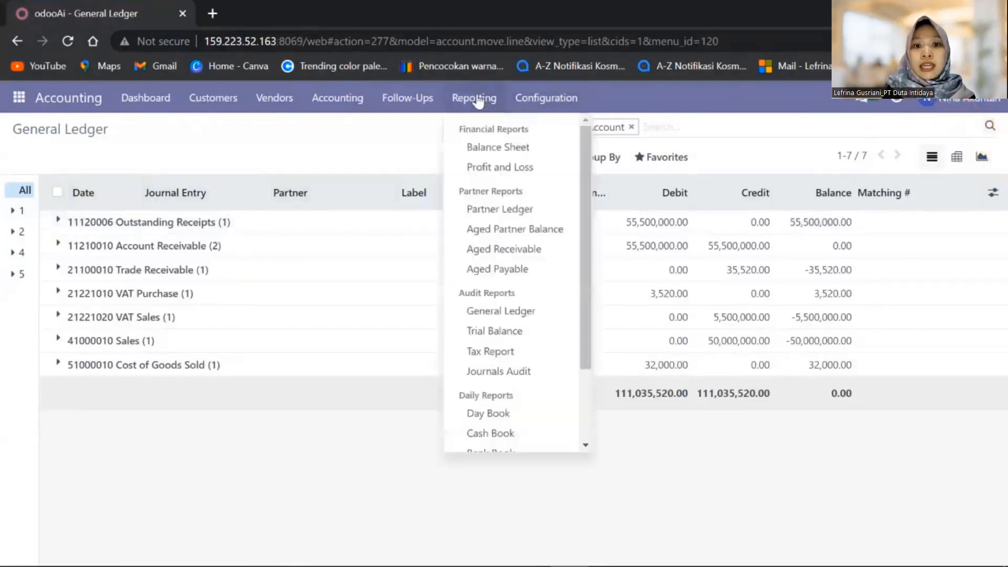
Print a General Ledger for 31 May 2023 limited to partner Anugrah Pharmindo Lestari (APL)
click(544, 313)
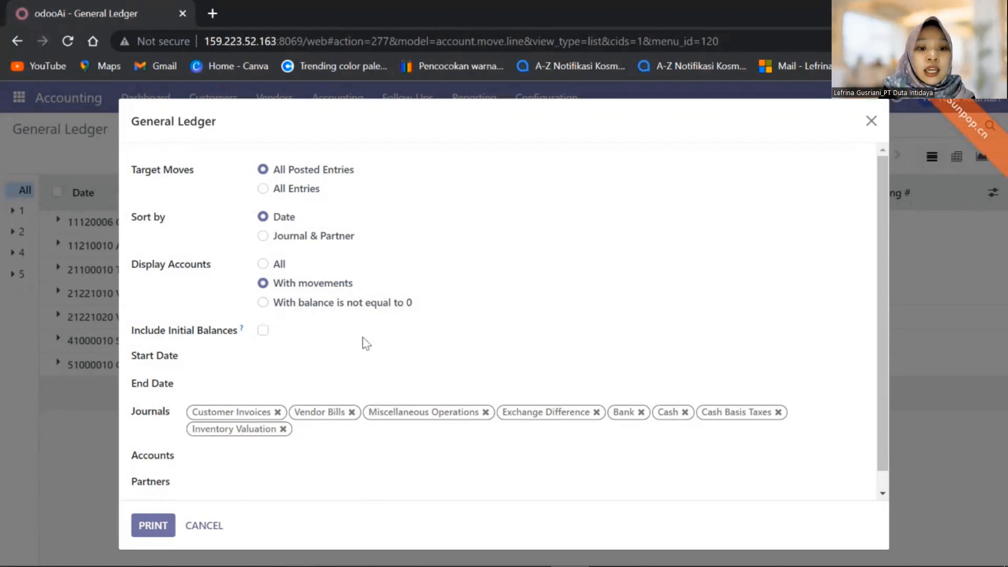
click(311, 361)
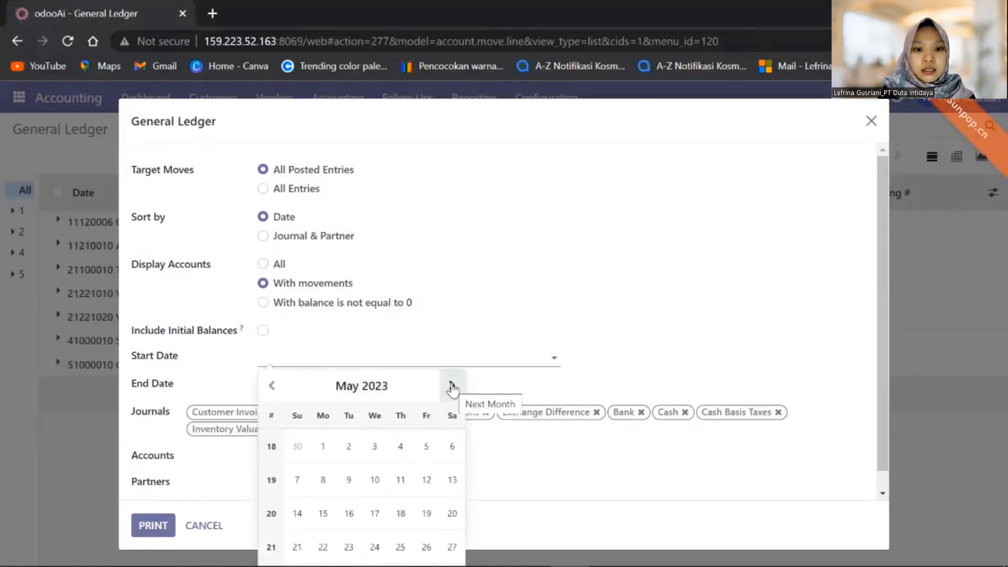
click(451, 385)
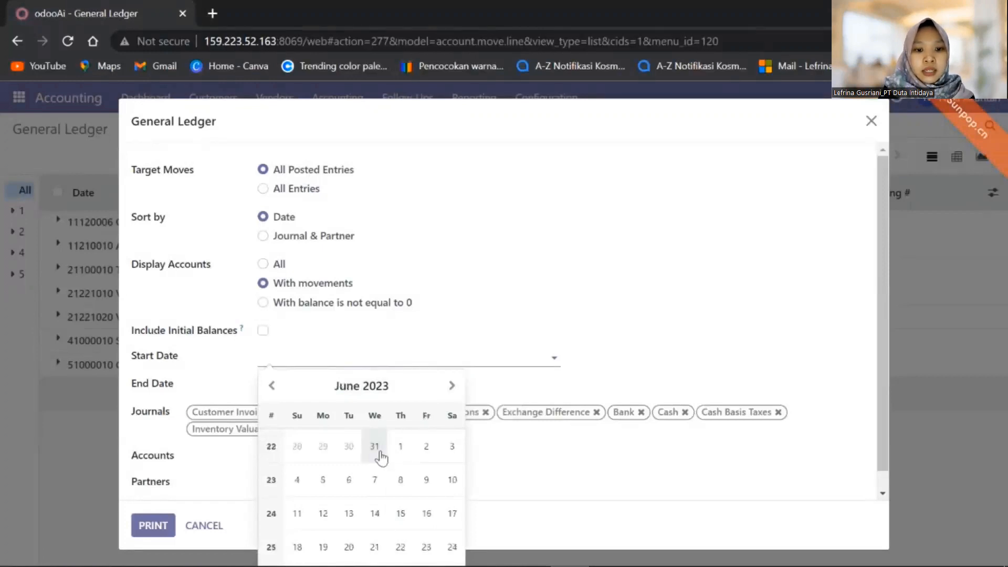
click(376, 447)
click(376, 390)
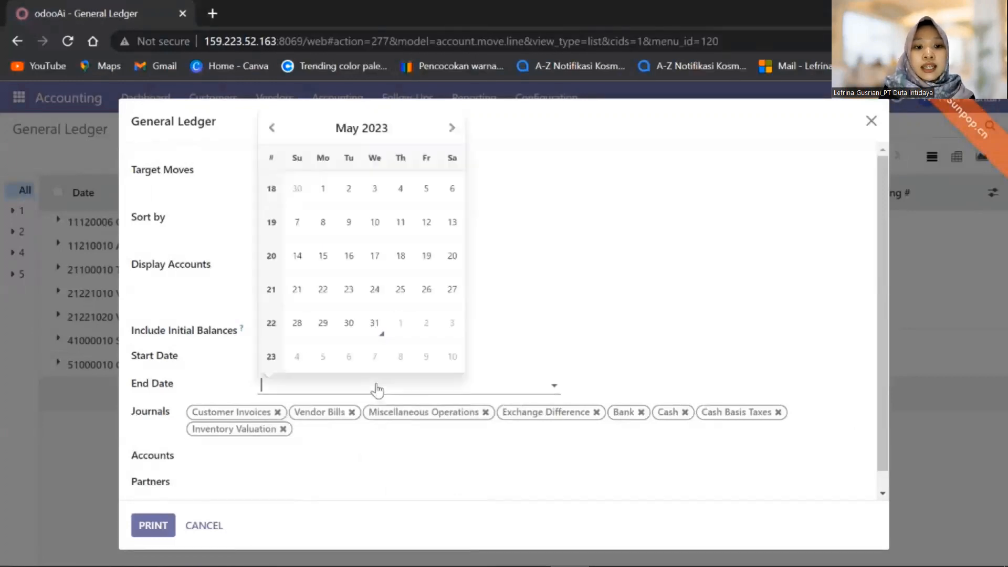
click(375, 321)
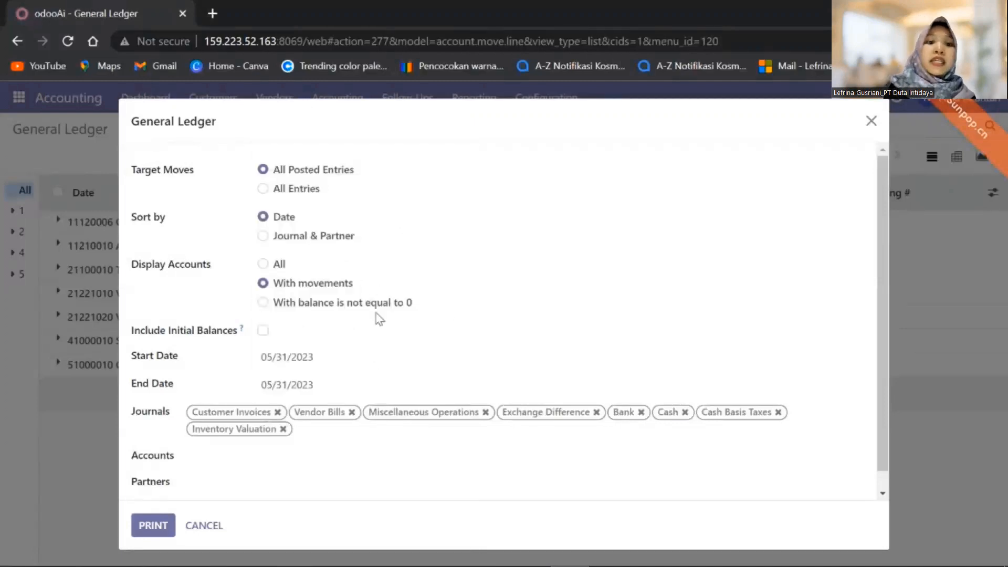
click(239, 486)
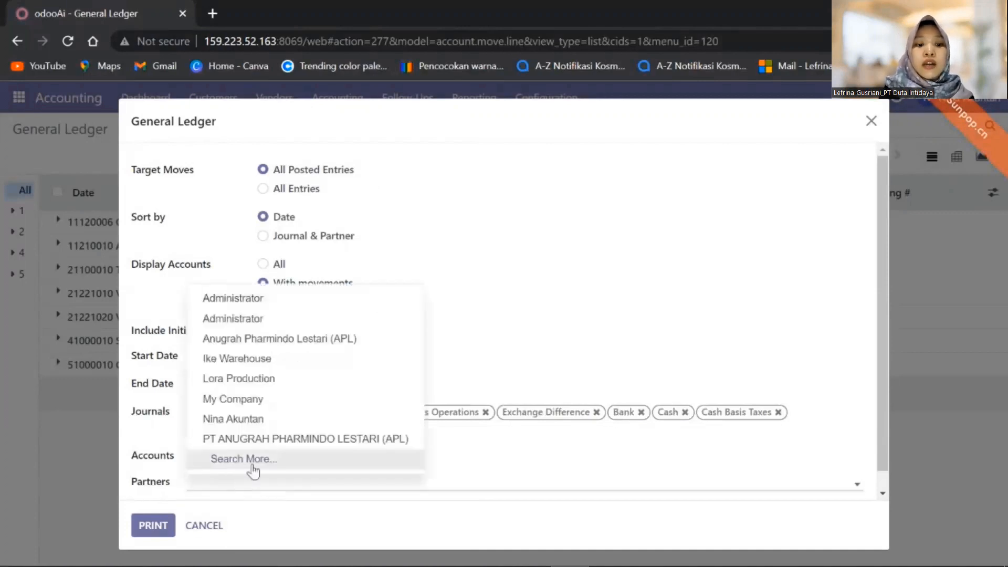
click(329, 339)
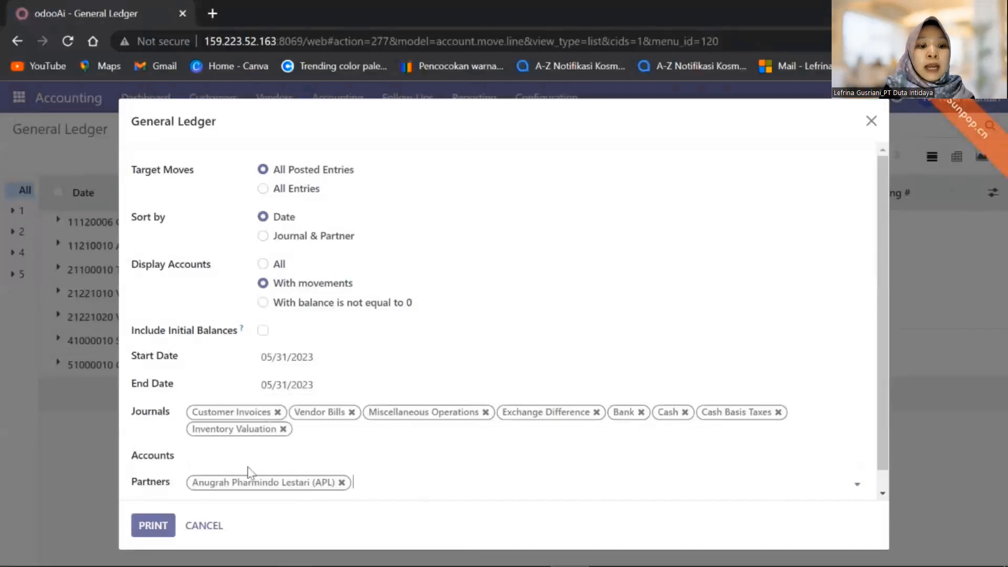
click(150, 533)
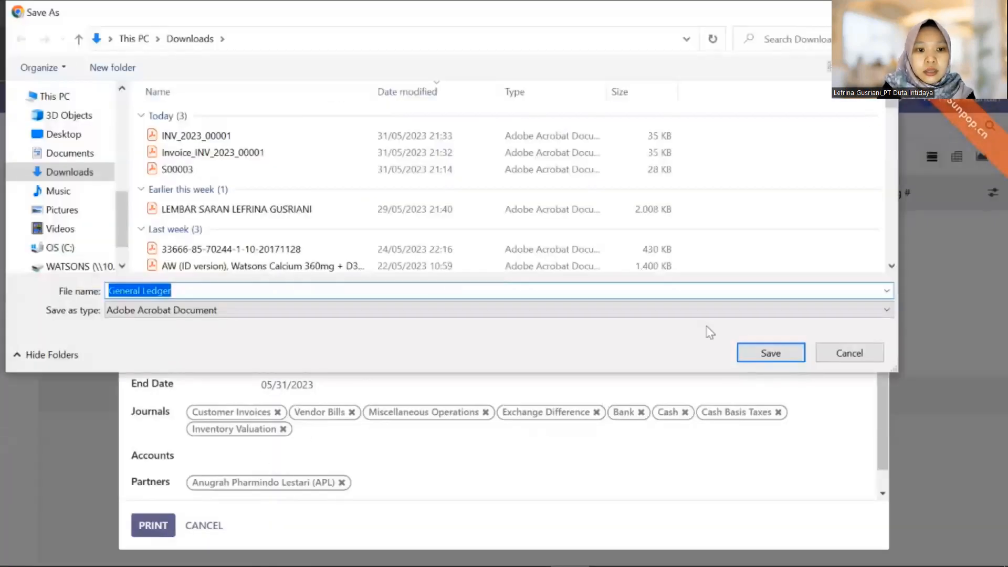
Save General Ledger.pdf to Downloads and open it from the download bar
click(770, 358)
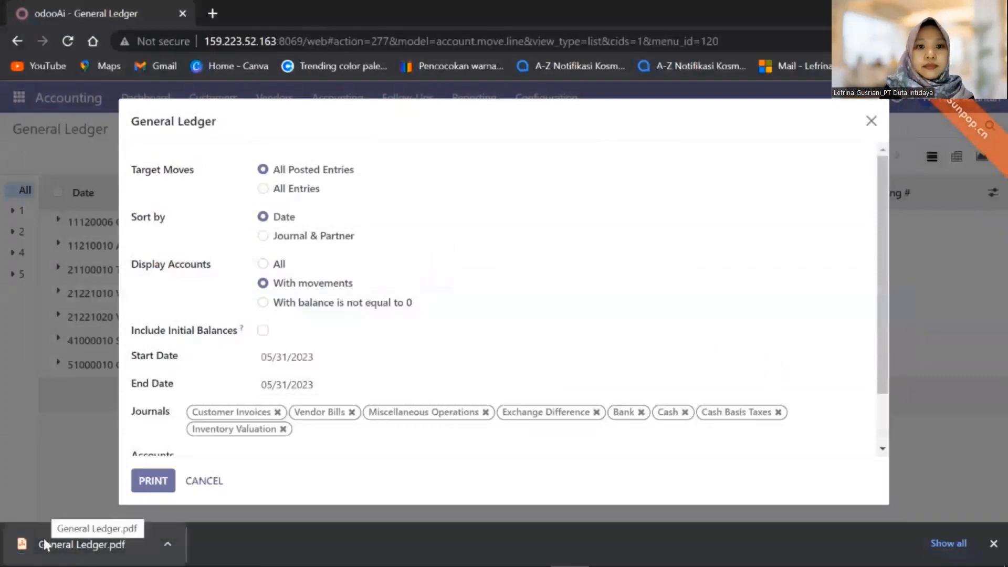
click(90, 548)
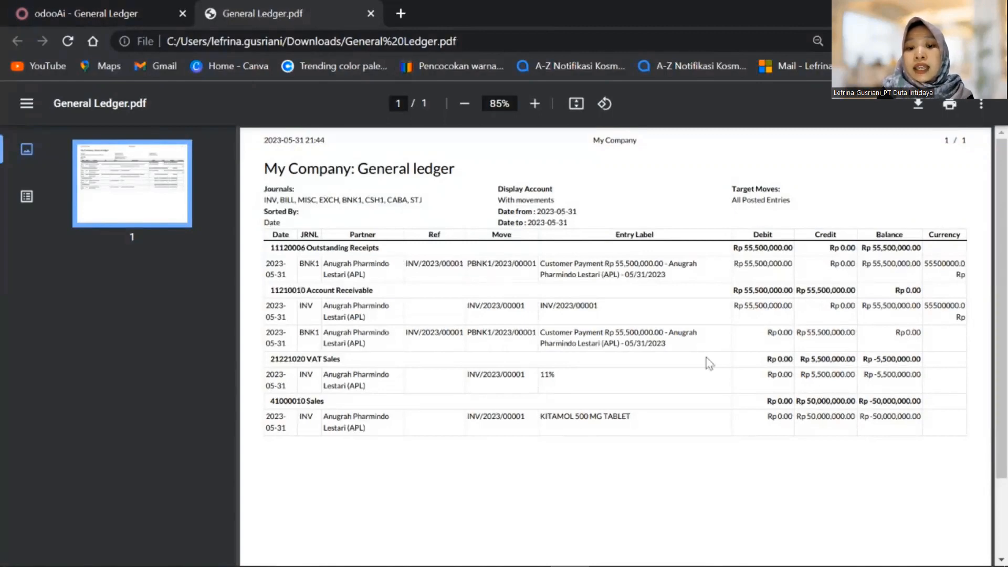
Scroll the General Ledger PDF: Outstanding Receipts Rp 55,500,000.00, Account Receivable nets to Rp 0.00
mouse_move(1004, 382)
mouse_down()
mouse_move(1004, 490)
mouse_move(1005, 381)
mouse_up()
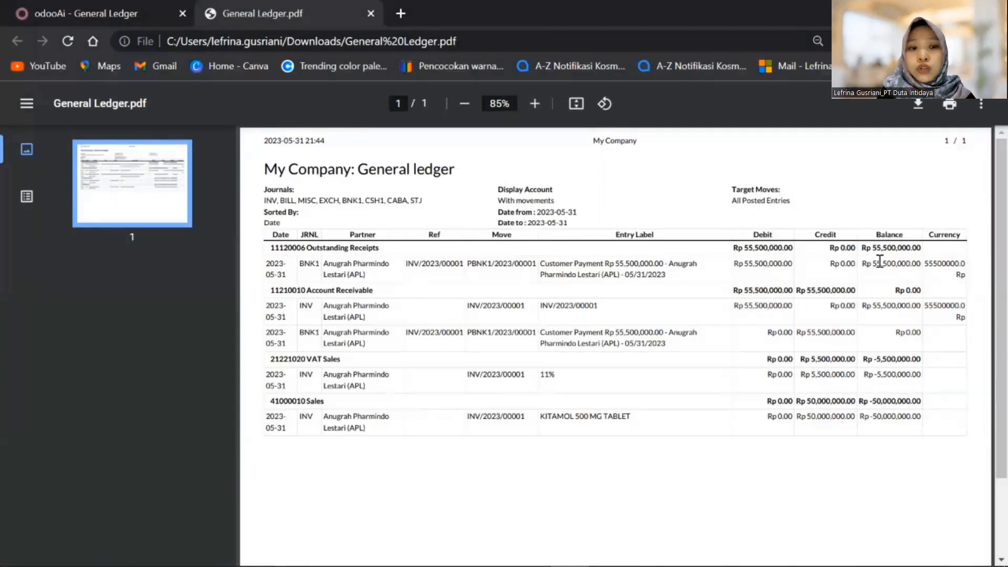
Back in Odoo, dismiss the General Ledger options and open the Trial Balance report options
click(120, 13)
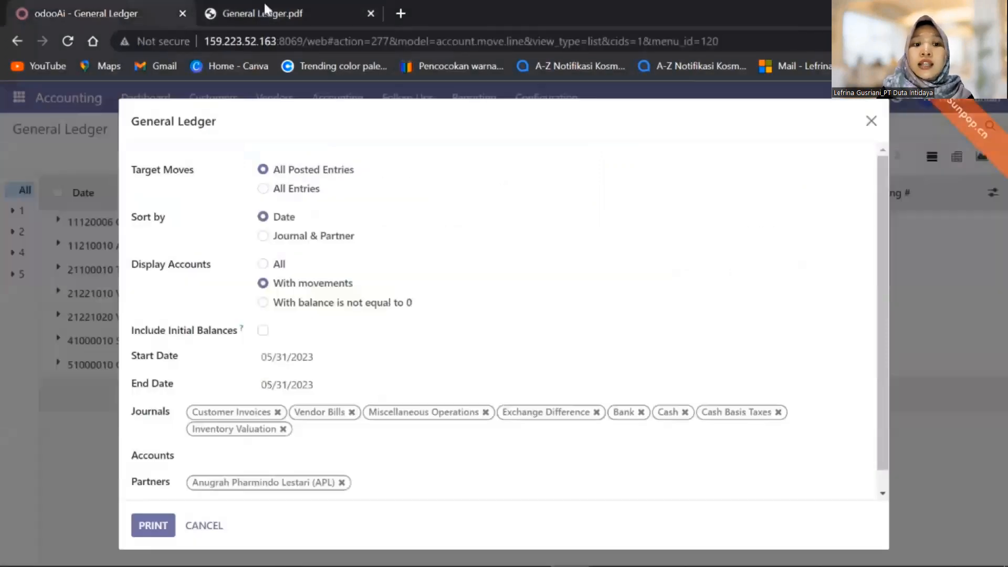
click(870, 122)
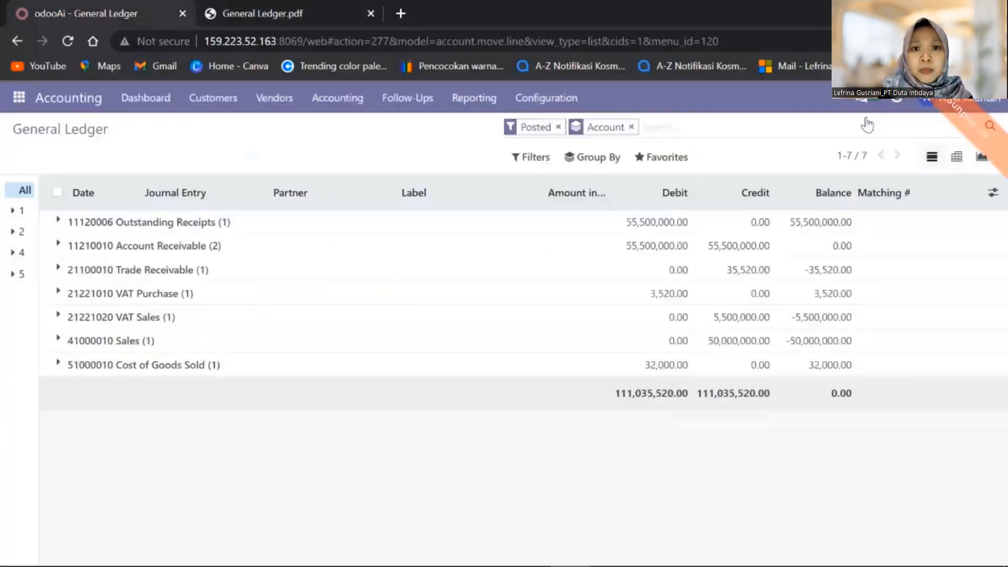
click(475, 96)
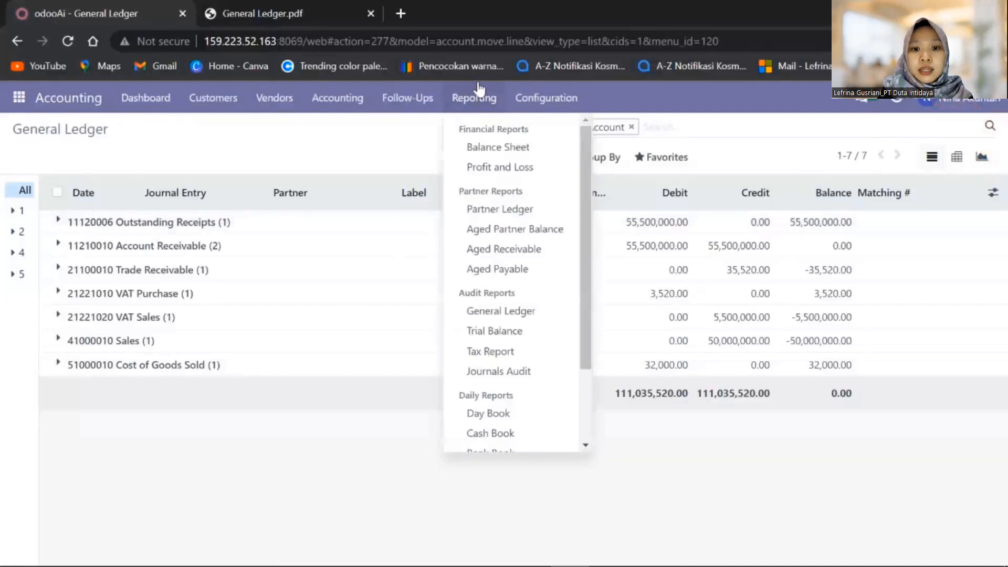
click(515, 331)
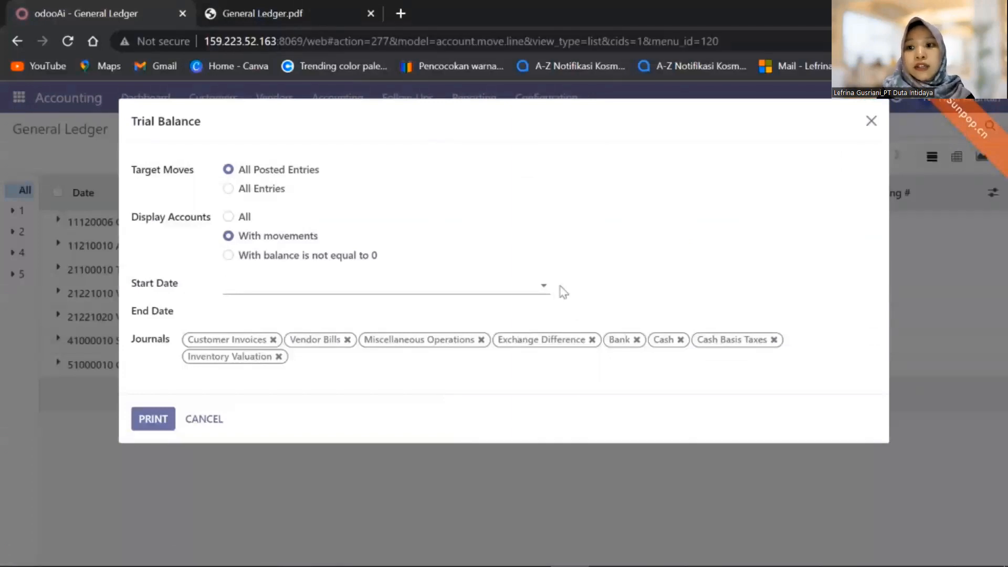
Set the Trial Balance start and end dates to 05/31/2023 and print it
click(546, 293)
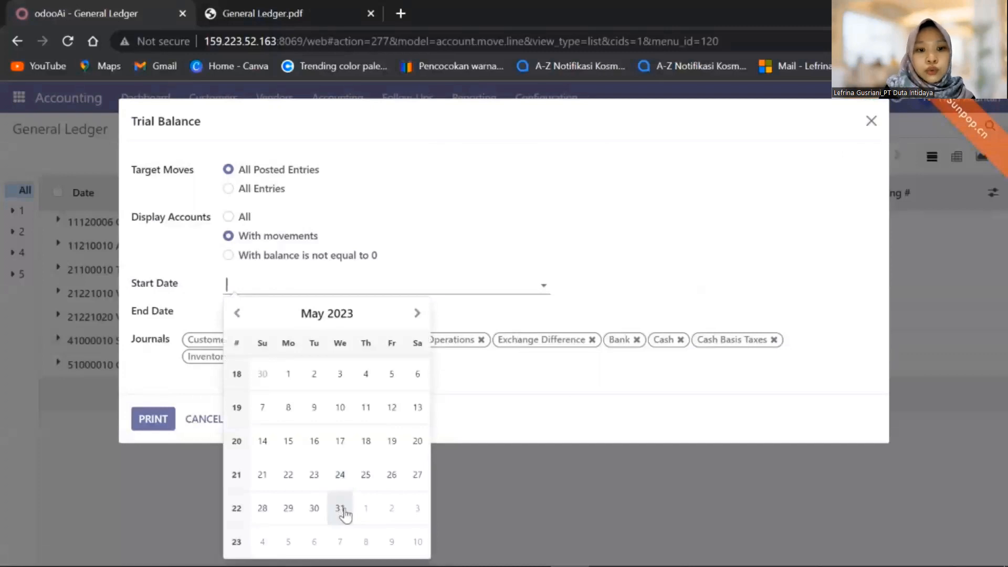
click(340, 508)
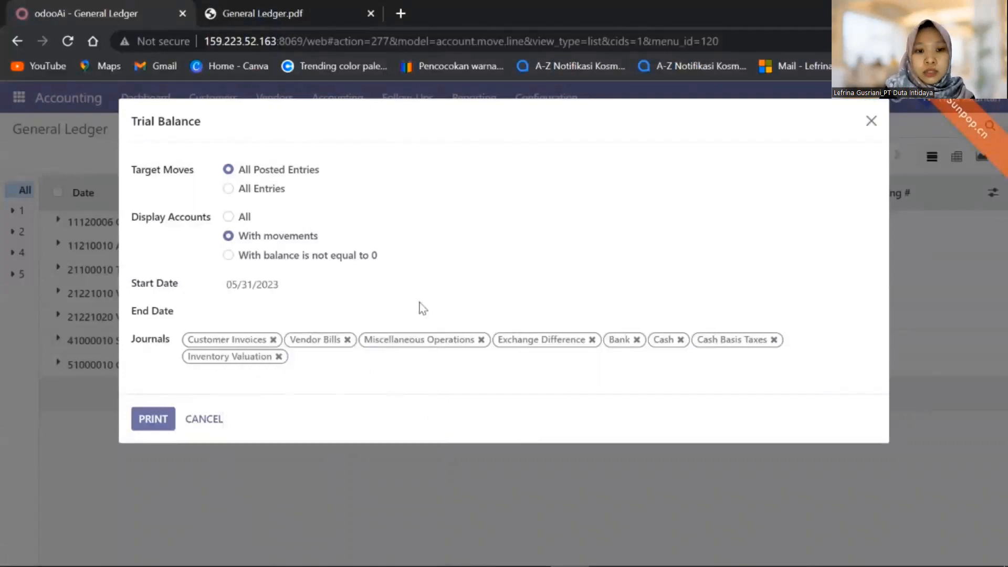
click(424, 320)
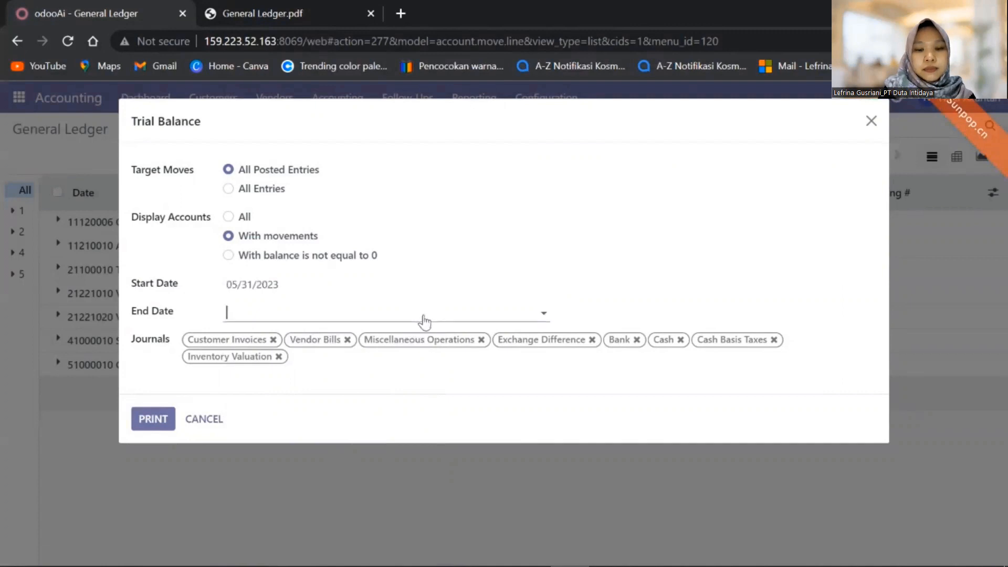
click(342, 530)
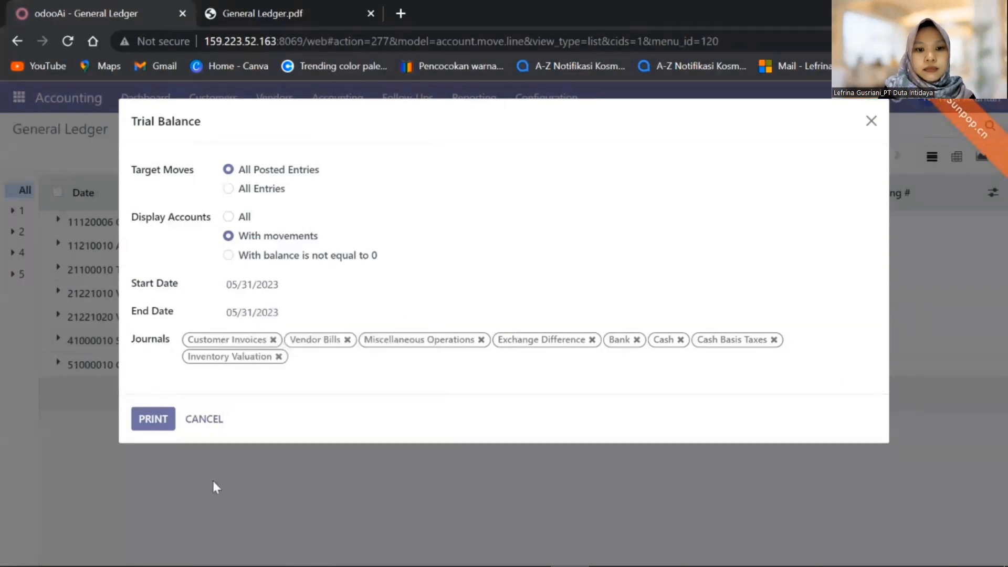
click(163, 427)
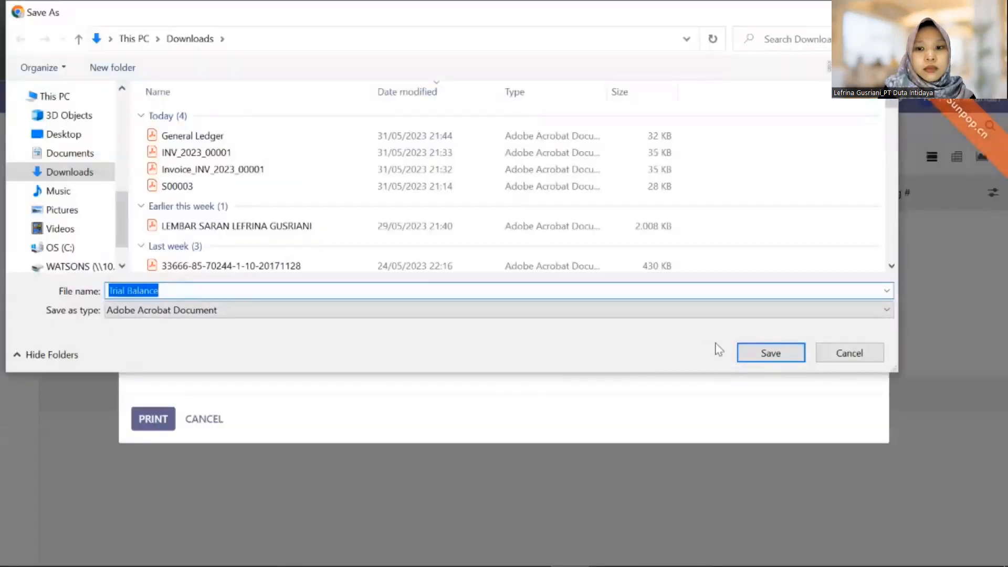
Save Trial Balance.pdf to Downloads and open it from the download bar
click(739, 354)
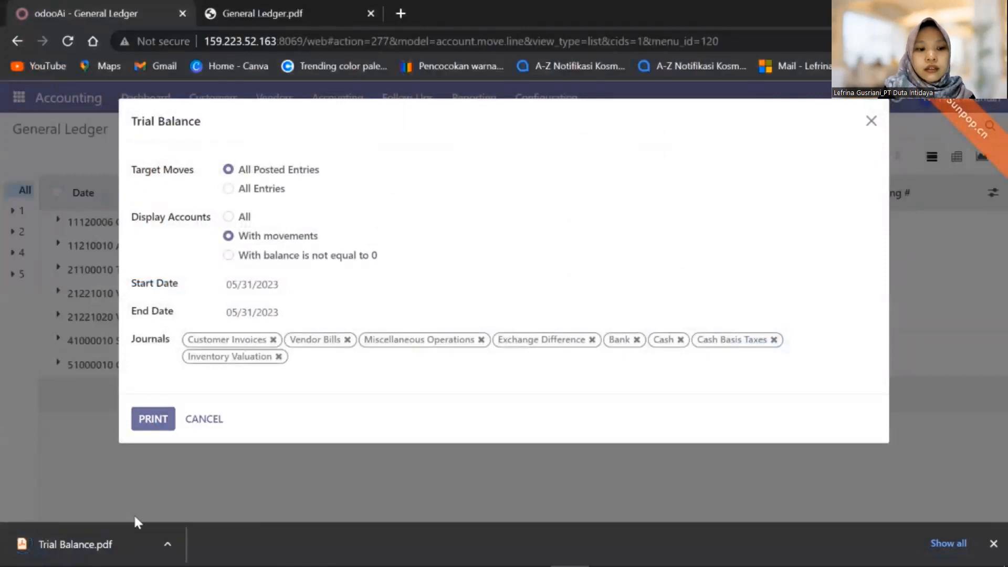
click(51, 546)
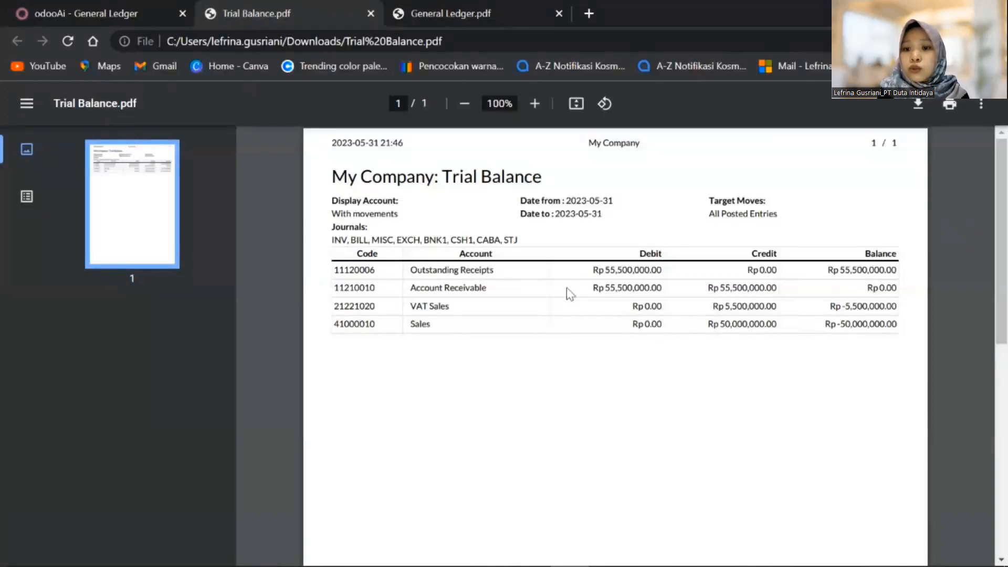
After reviewing the four Trial Balance accounts for 2023-05-31, return to the Odoo tab
click(100, 14)
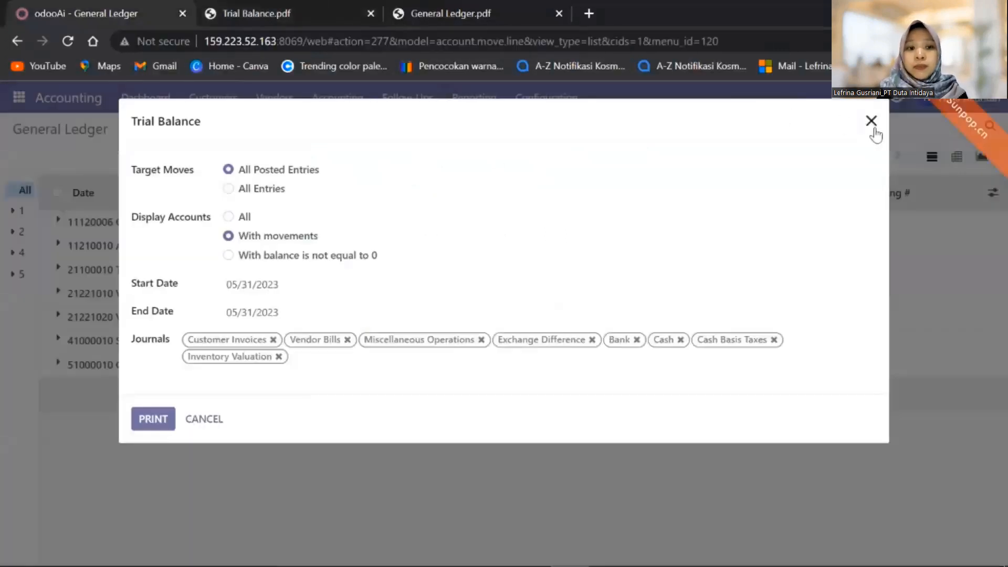
Open customer invoice INV/2023/00001 and check it shows In Payment with Rp 0.00 due
click(871, 126)
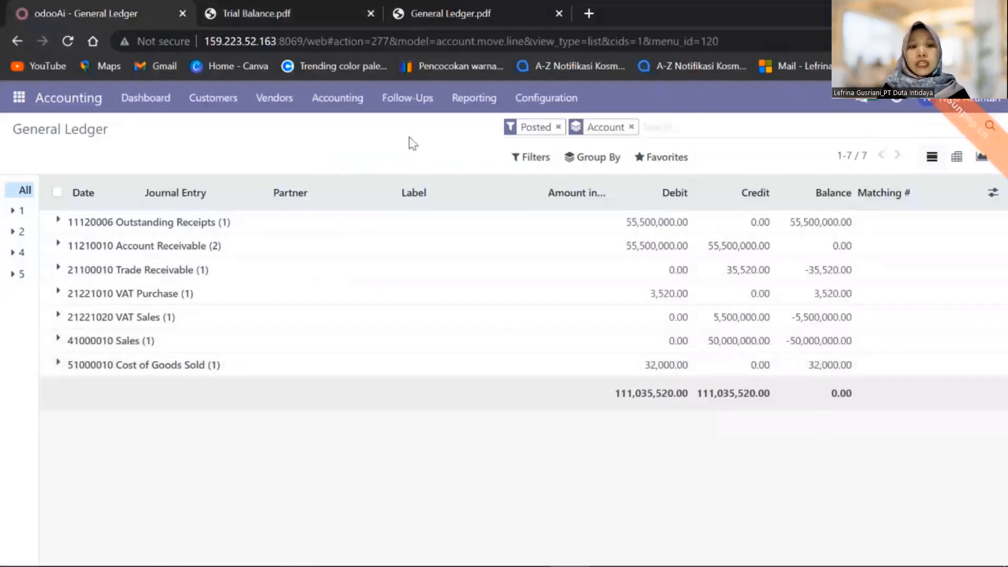
click(224, 102)
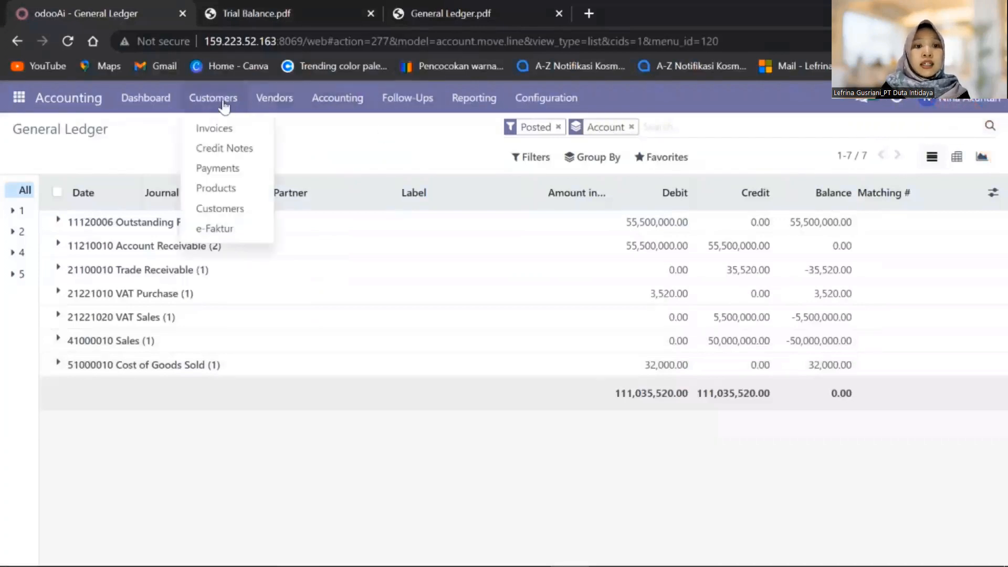
click(235, 135)
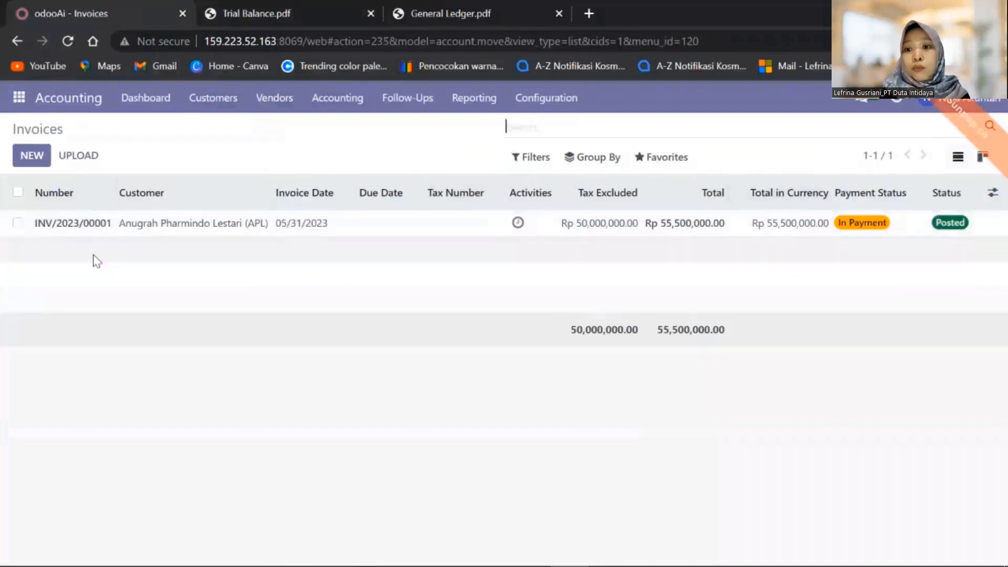
click(87, 228)
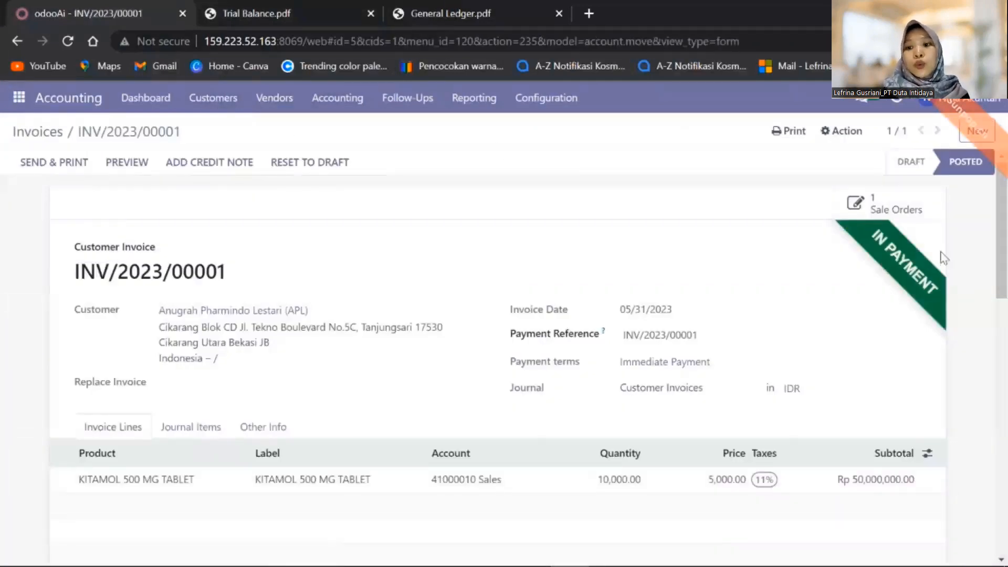
drag(1001, 273, 994, 423)
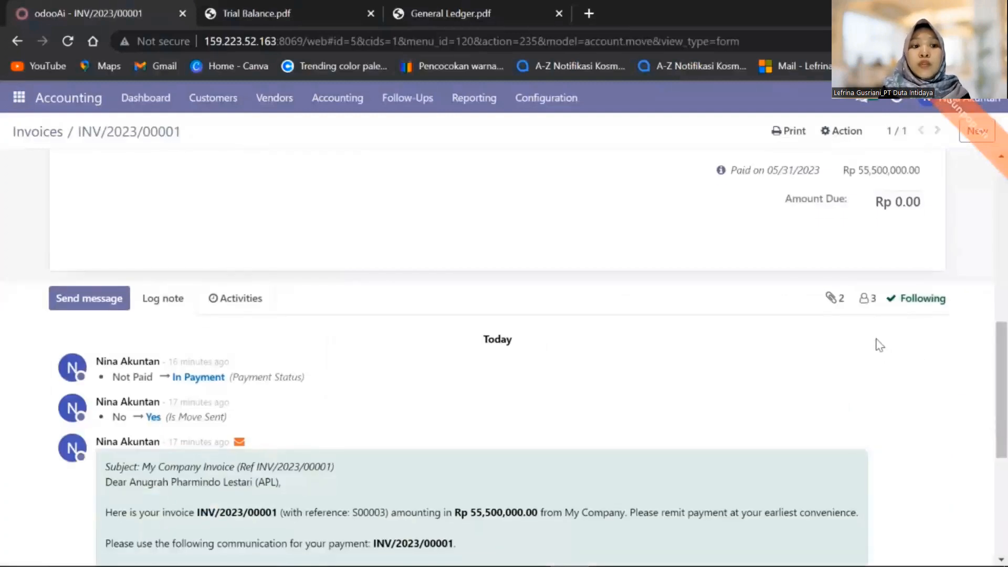
scroll(867, 296, up, 5)
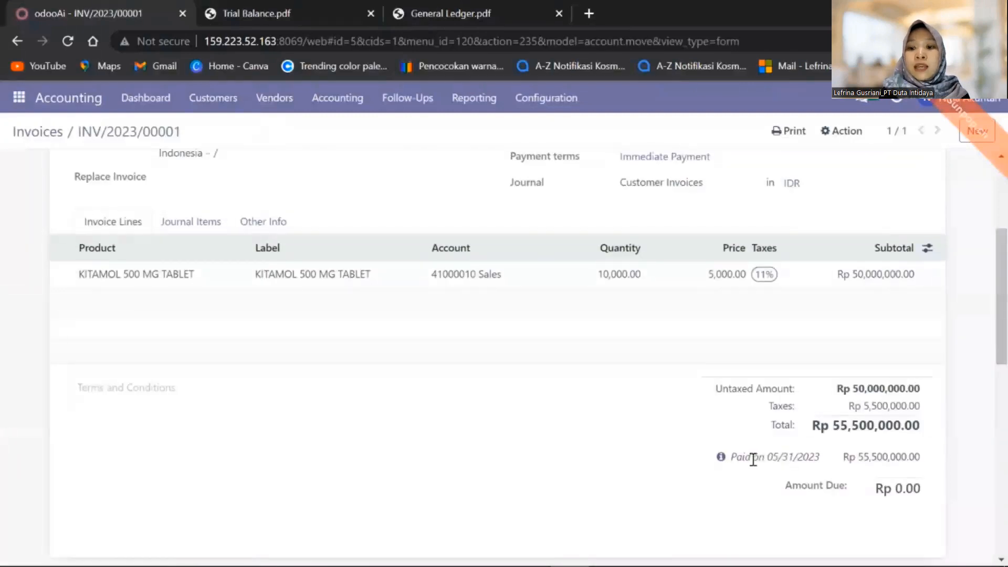